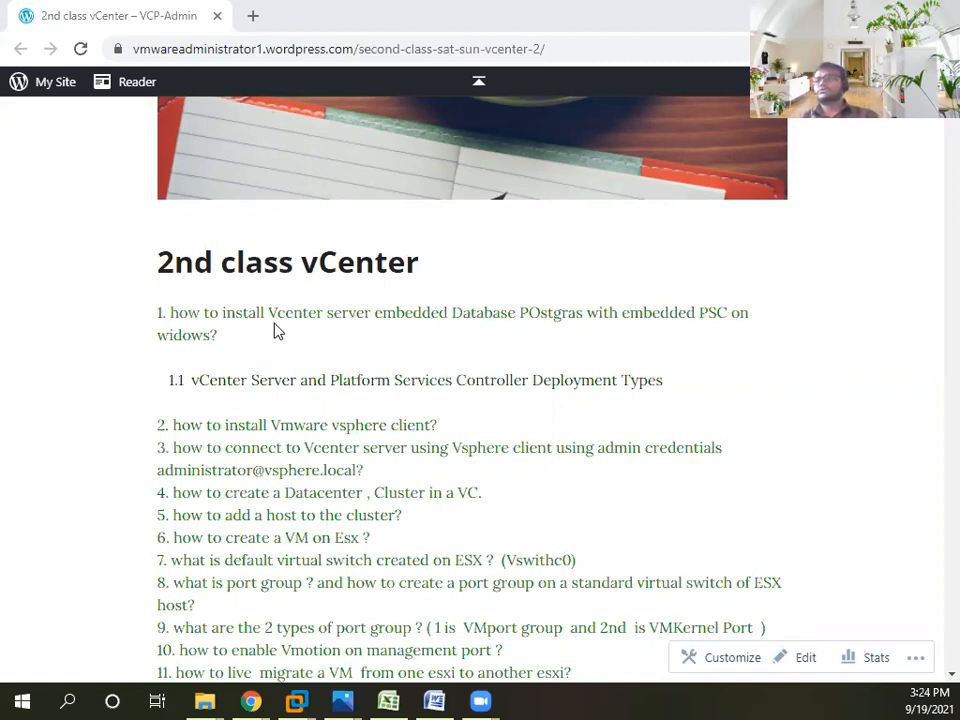
- Highlight the topic 1 text on installing vCenter, then switch to the VCenter 18 VMware window
left_click_drag(277, 313, 455, 333)
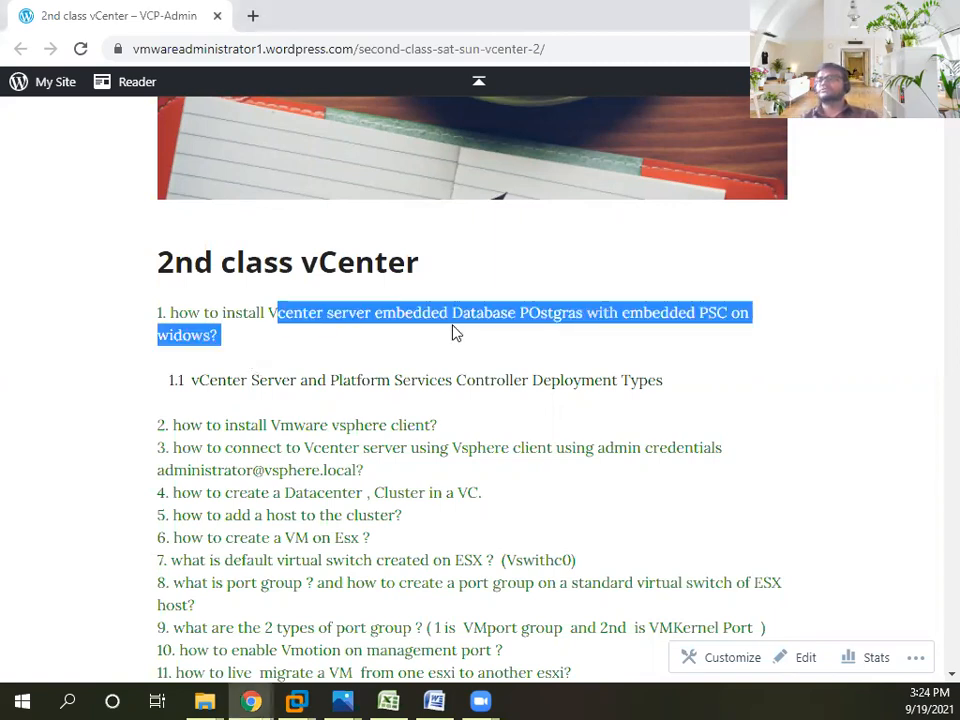
left_click(294, 699)
left_click(296, 612)
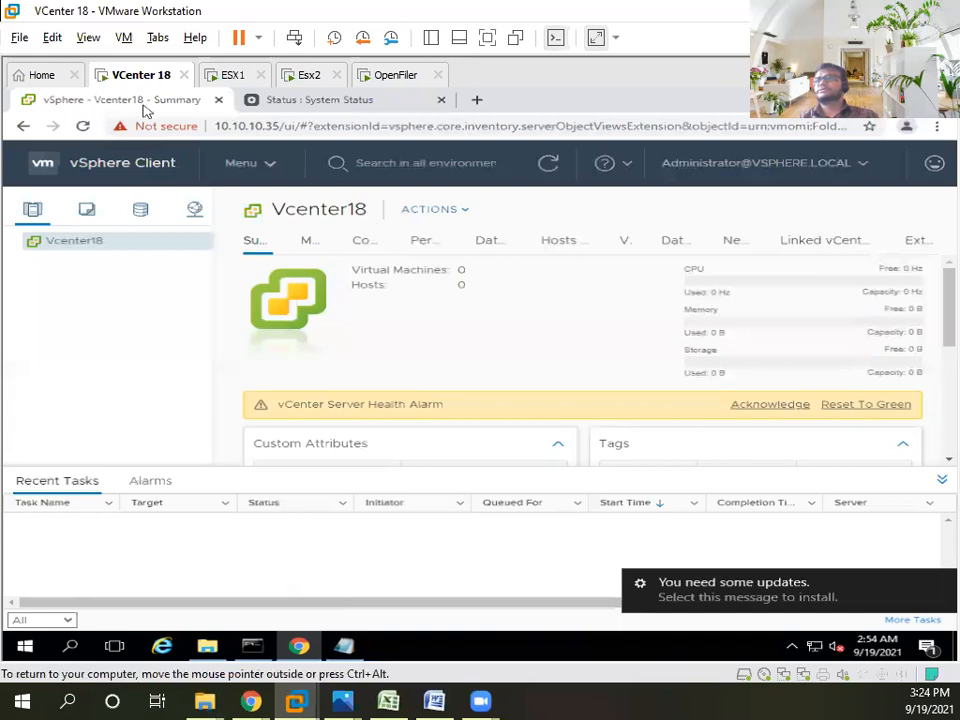
- Look over the ESX1, Esx2 and OpenFiler machines, then return to VCenter 18
left_click(233, 75)
left_click(307, 77)
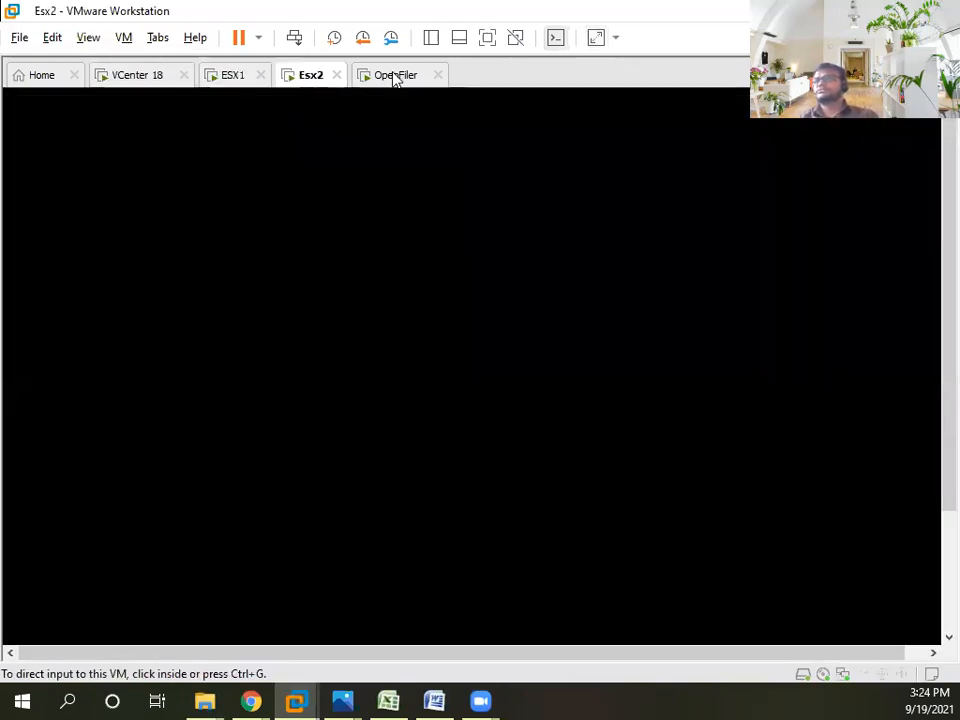
left_click(392, 76)
left_click(125, 78)
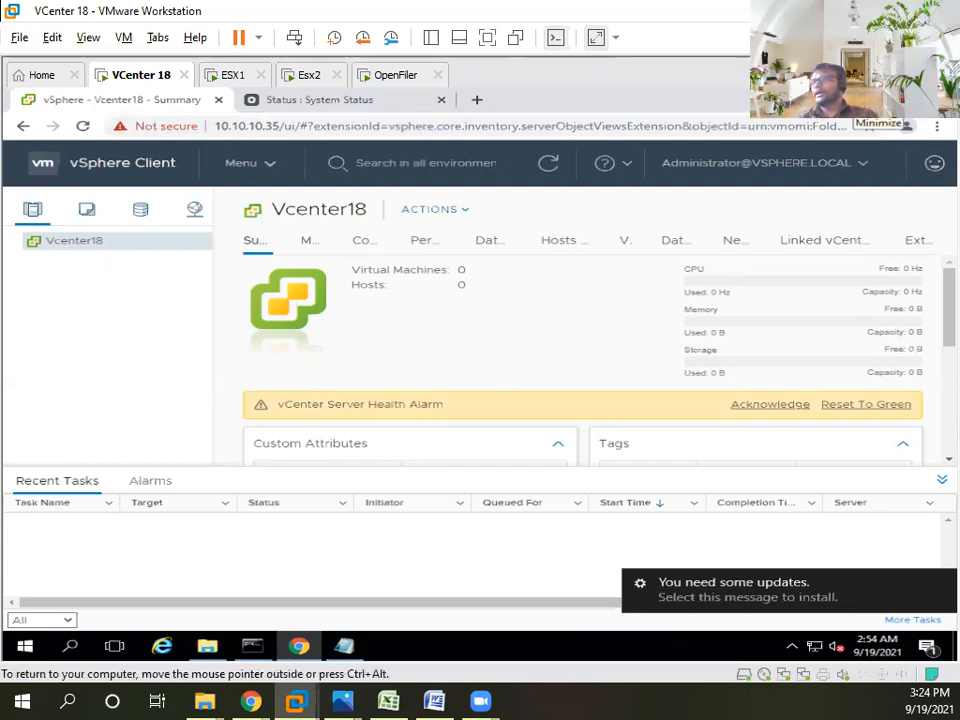
- Minimize the browser, Notepad and Command Prompt windows in the VCenter 18 guest
left_click(866, 100)
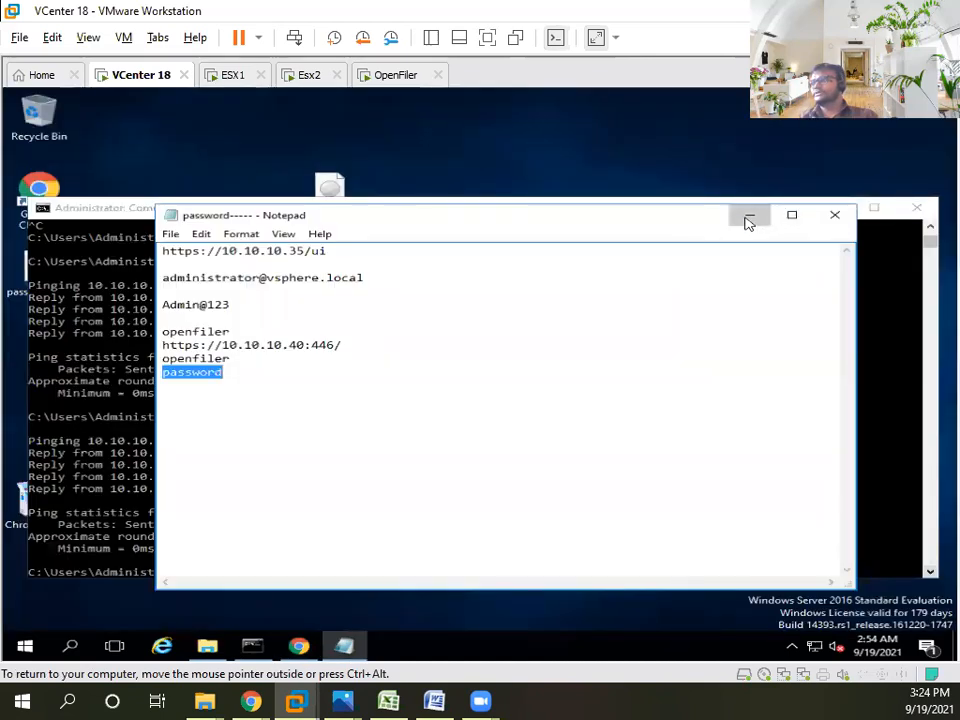
left_click(748, 218)
left_click(828, 209)
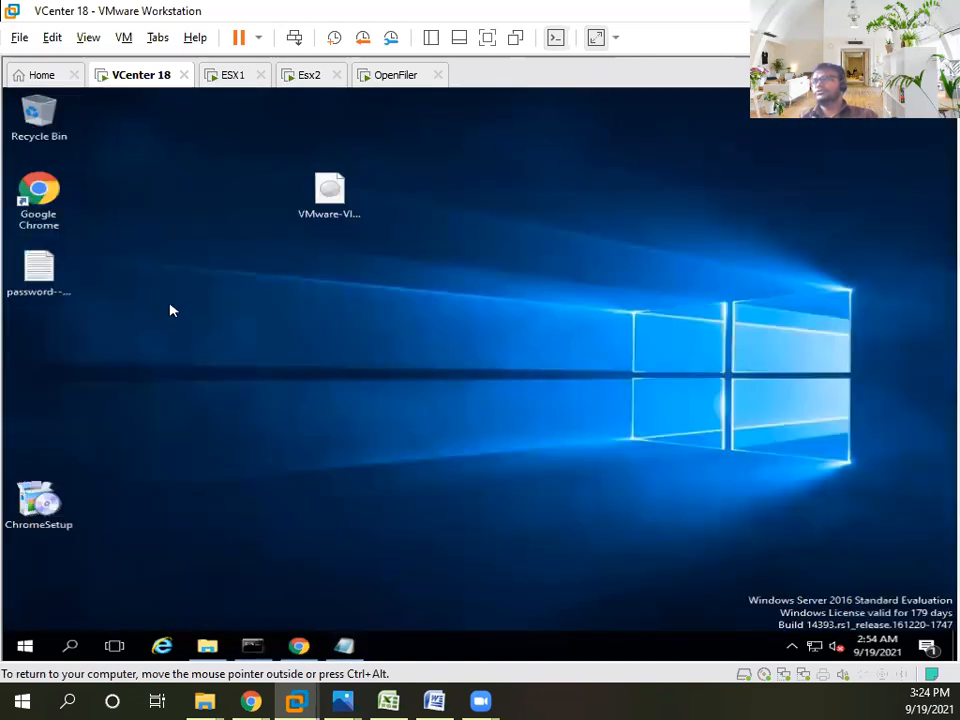
- Launch Google Chrome in the guest to a blank New Tab page
double_click(30, 181)
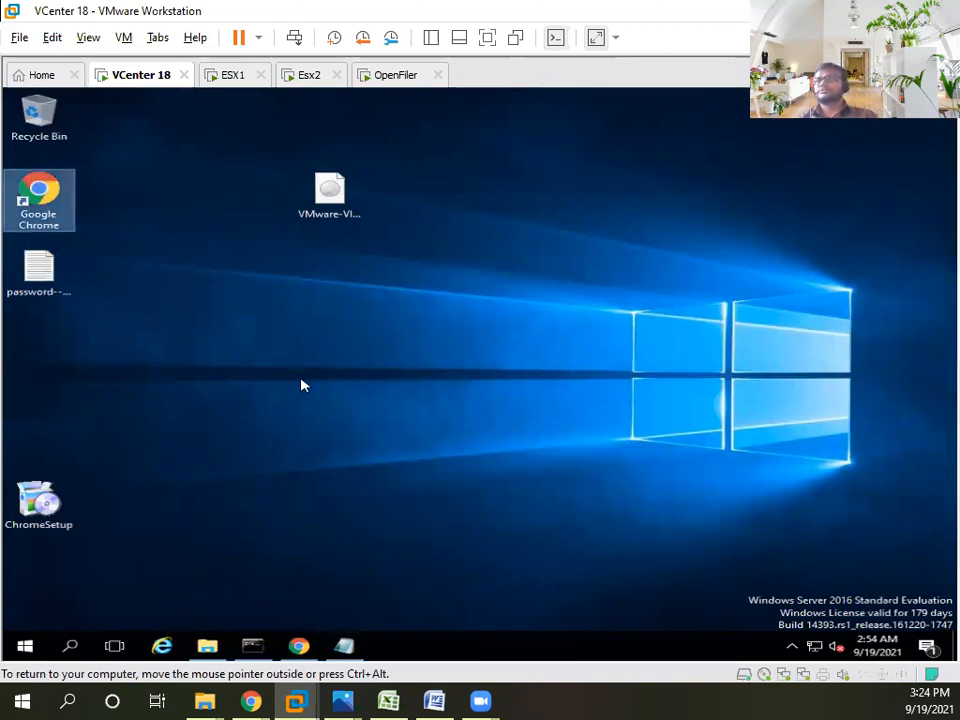
left_click(285, 150)
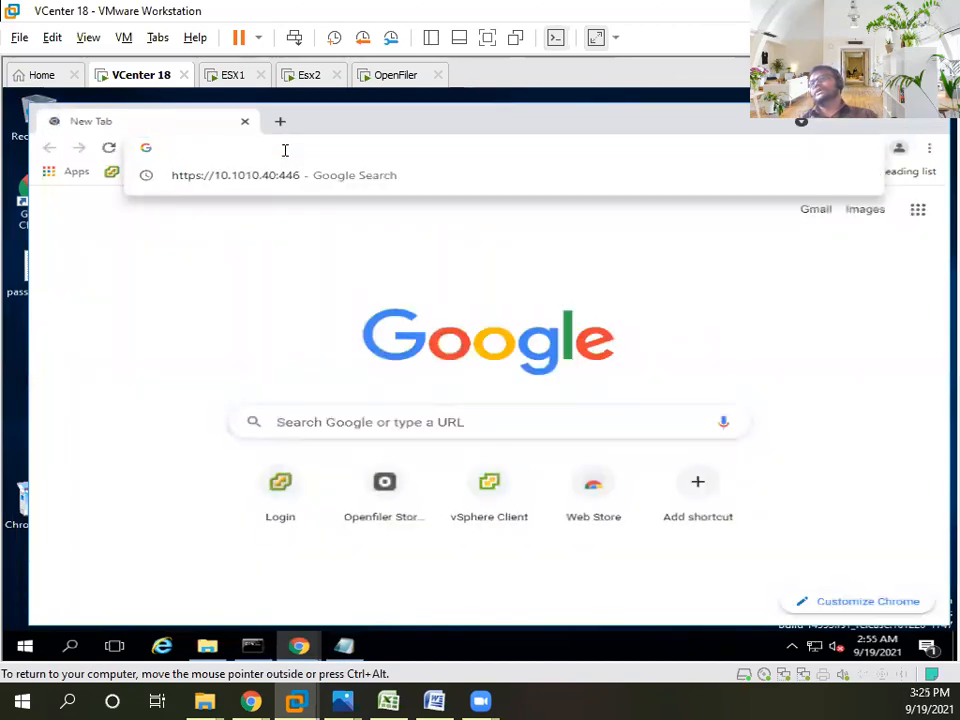
left_click(176, 330)
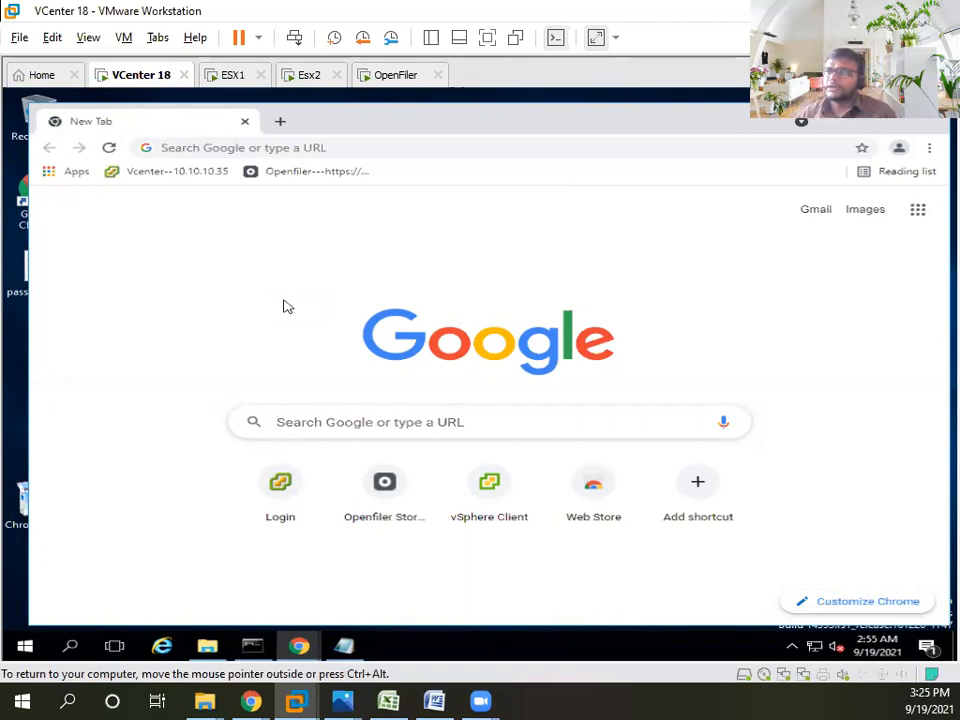
- Clear the old ping output in Command Prompt with cls
left_click(251, 645)
left_click(374, 396)
type("clea")
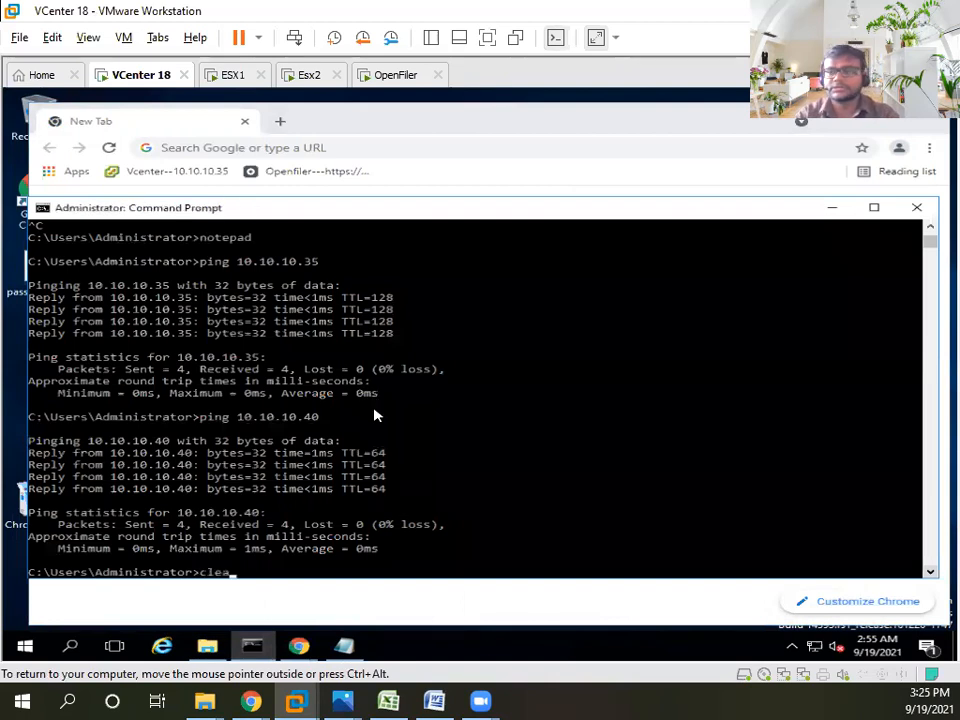
type("r")
key("Return")
type("cls")
key("Return")
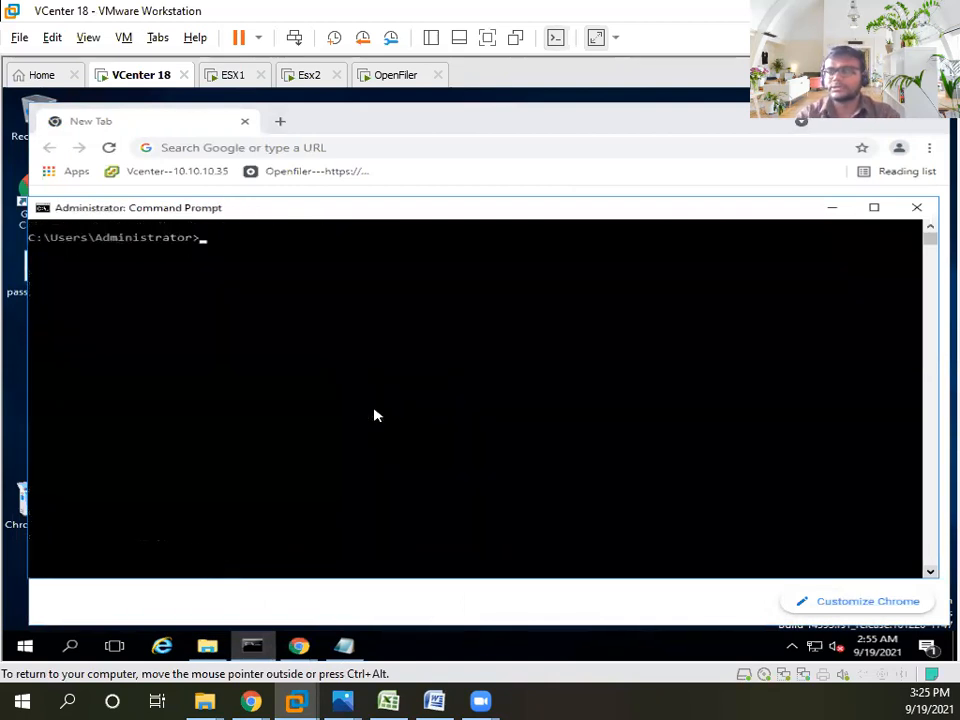
key("Return")
key("Return")
key("Return")
- Run ipconfig and select the IPv4 address 10.10.10.35
type("ipconfig")
key("Return")
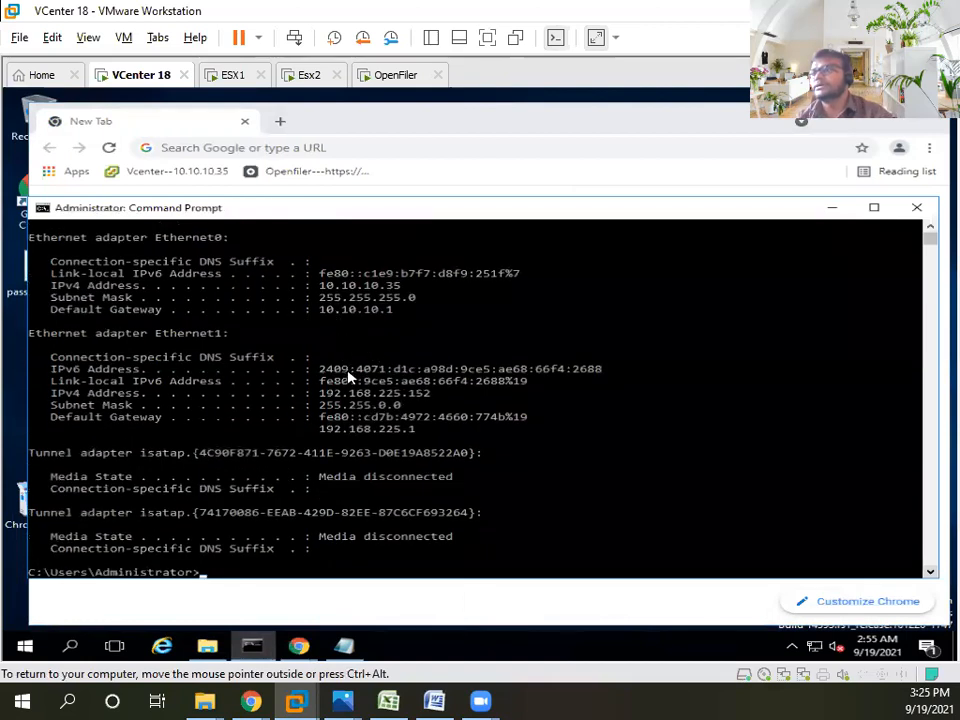
scroll(350, 350, "up", 2)
scroll(350, 345, "down", 1)
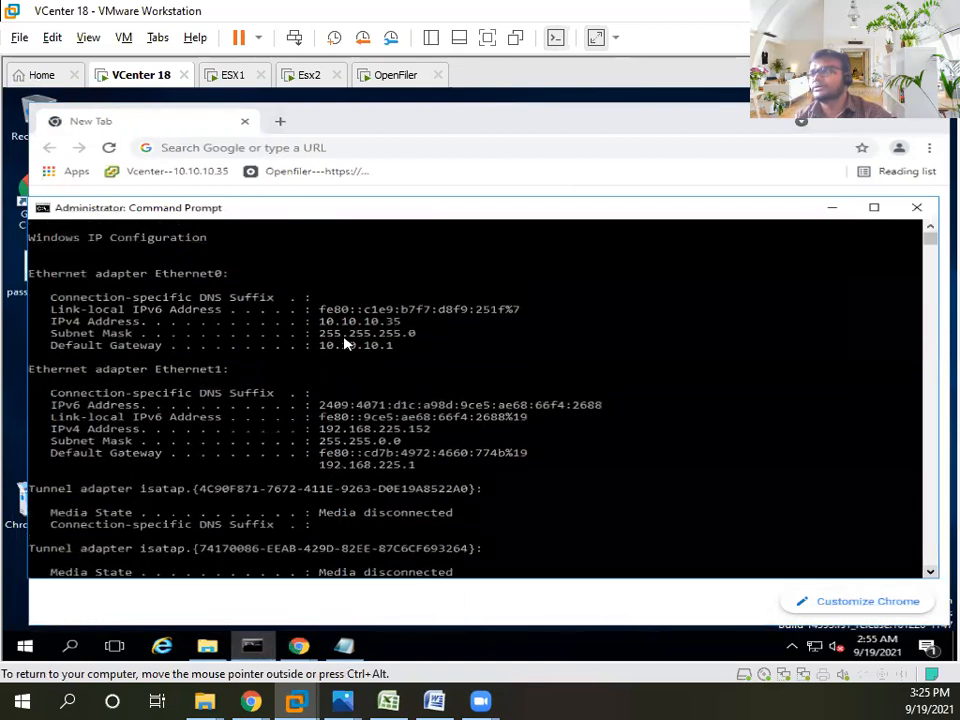
left_click_drag(320, 322, 406, 328)
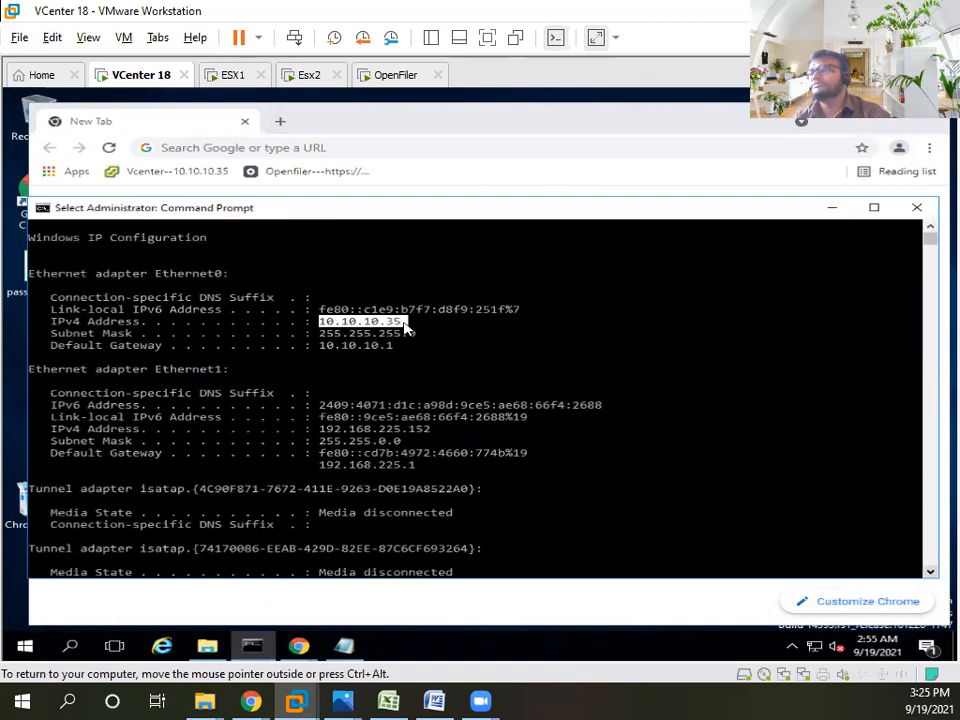
left_click(252, 150)
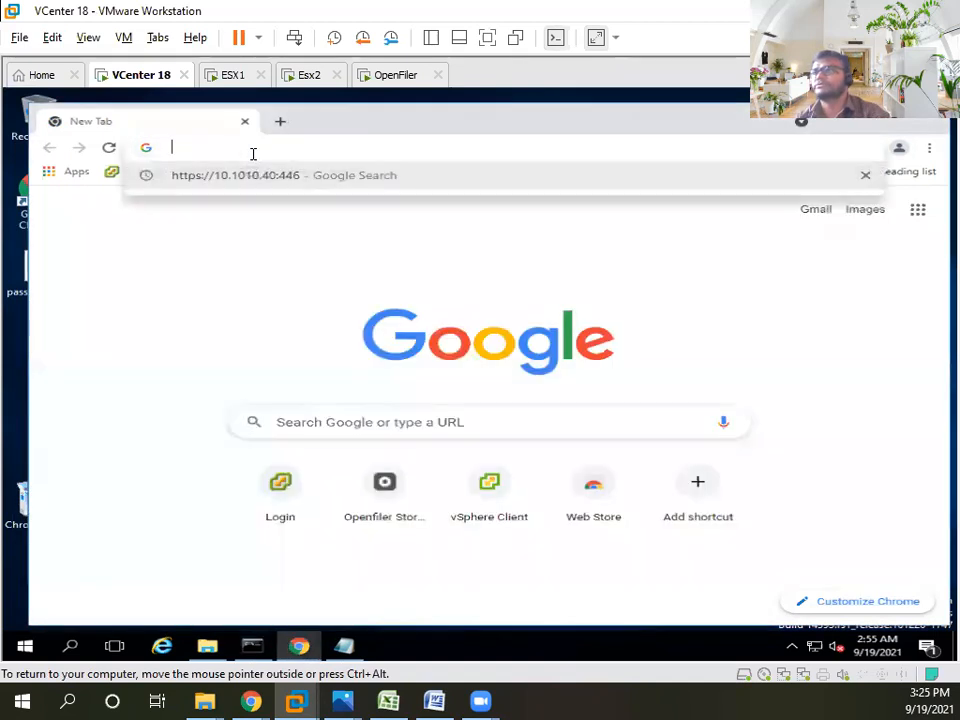
type("ht")
key("BackSpace")
key("BackSpace")
key("BackSpace")
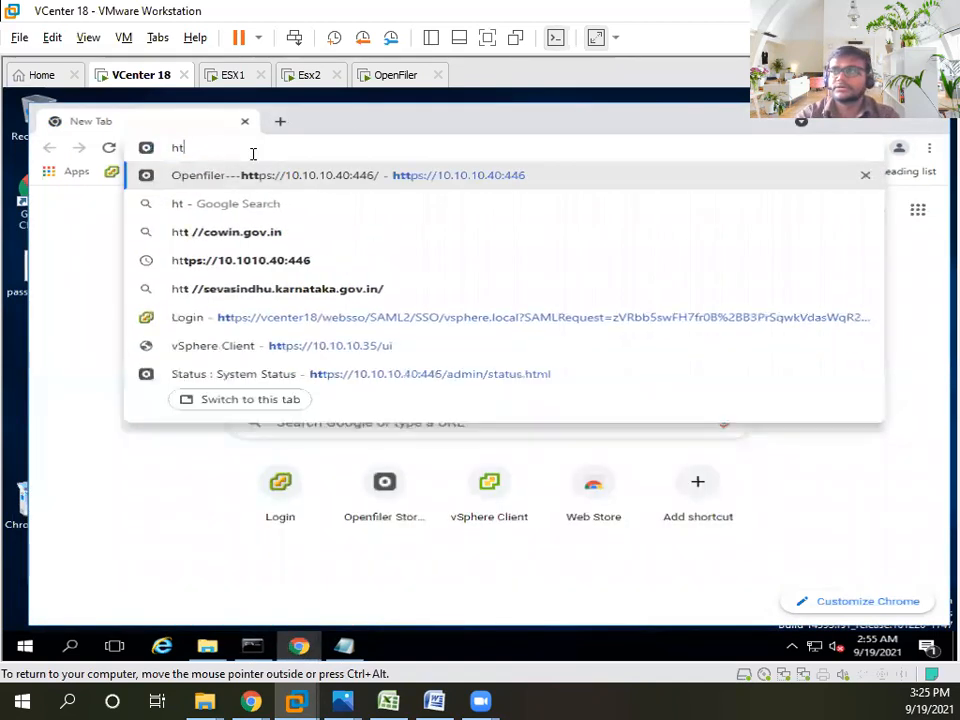
type("https://")
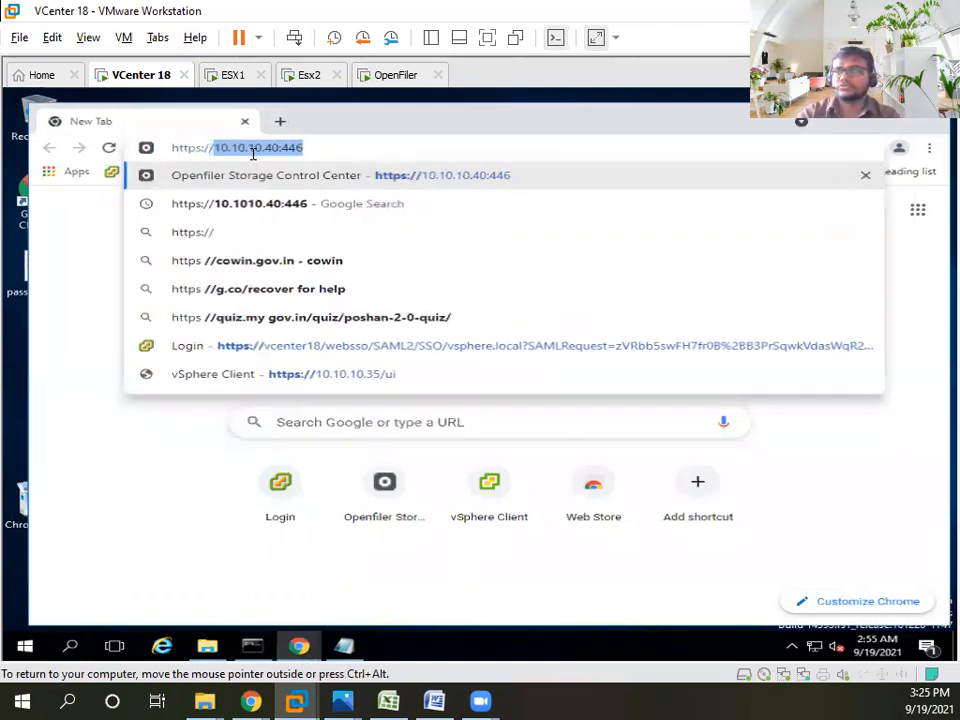
type("10.100")
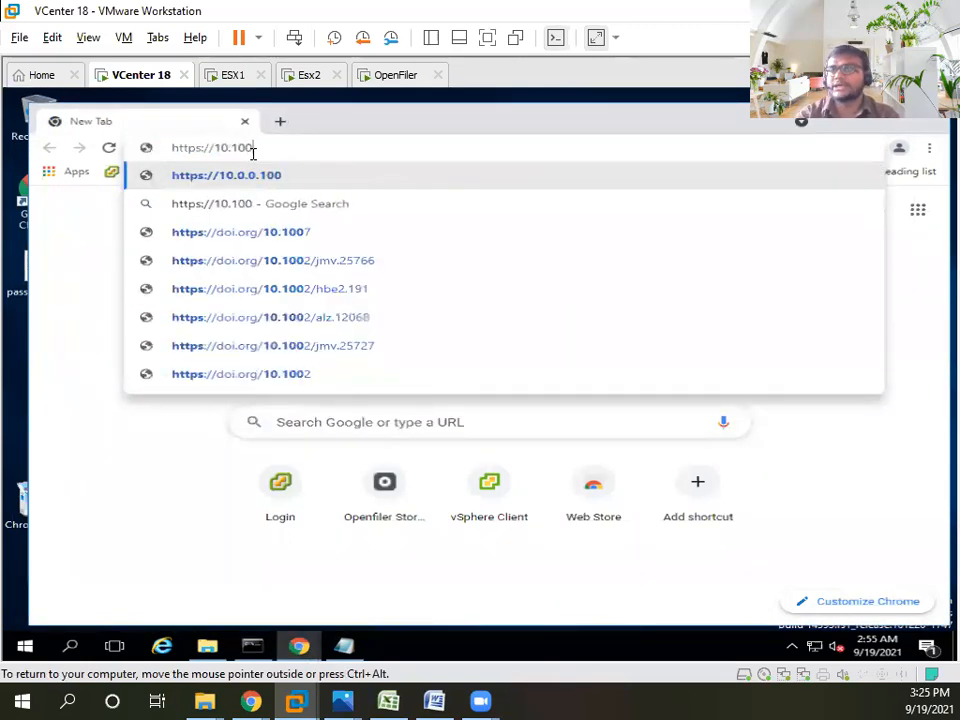
key("BackSpace")
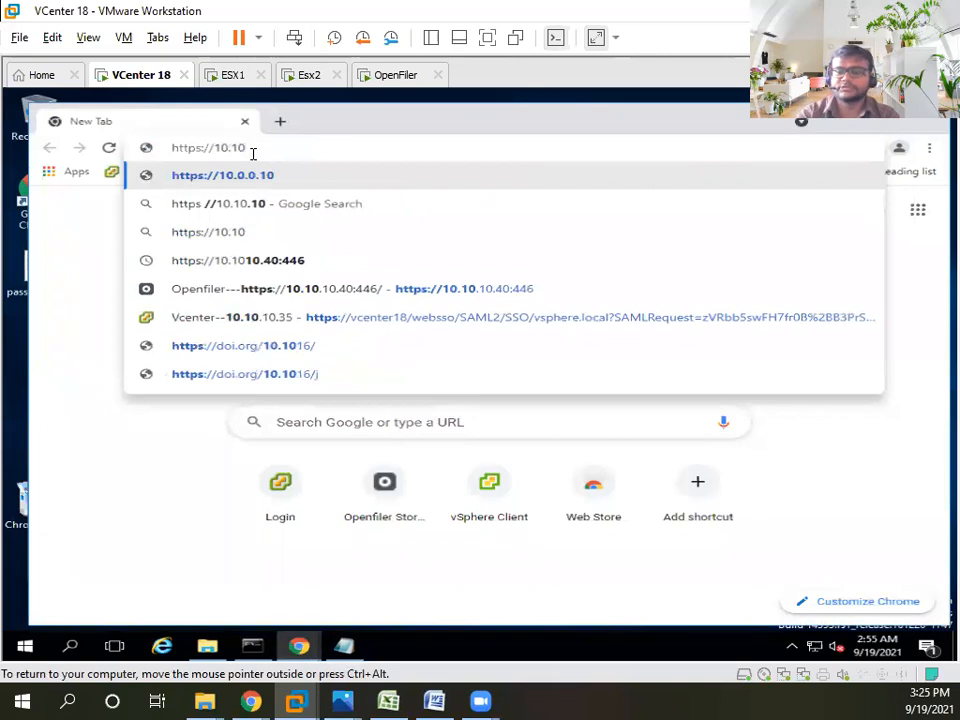
type(".10")
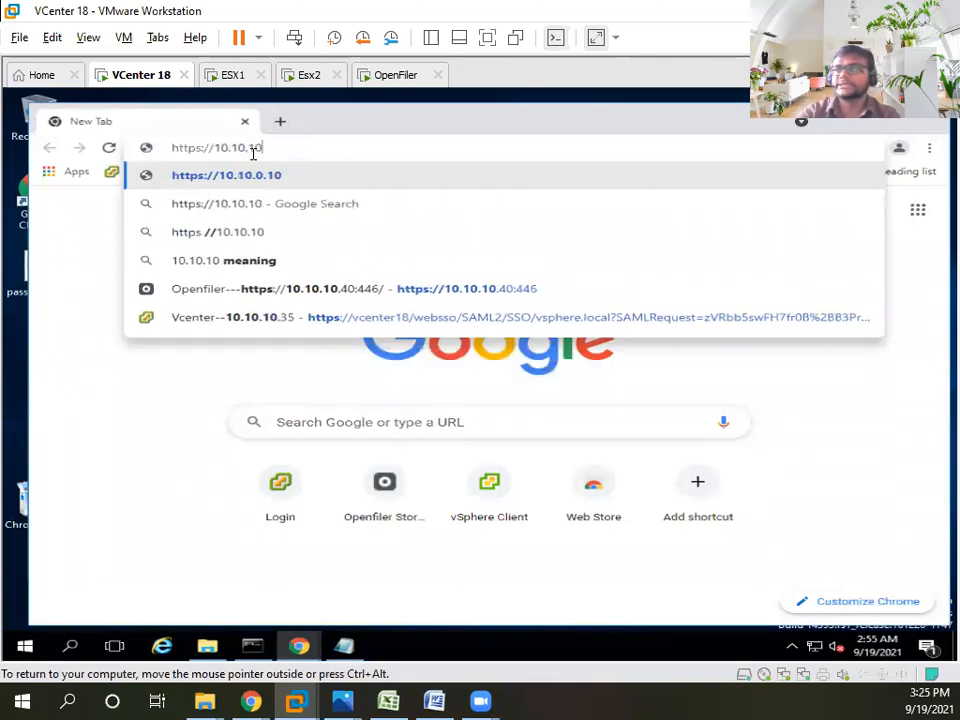
type(".")
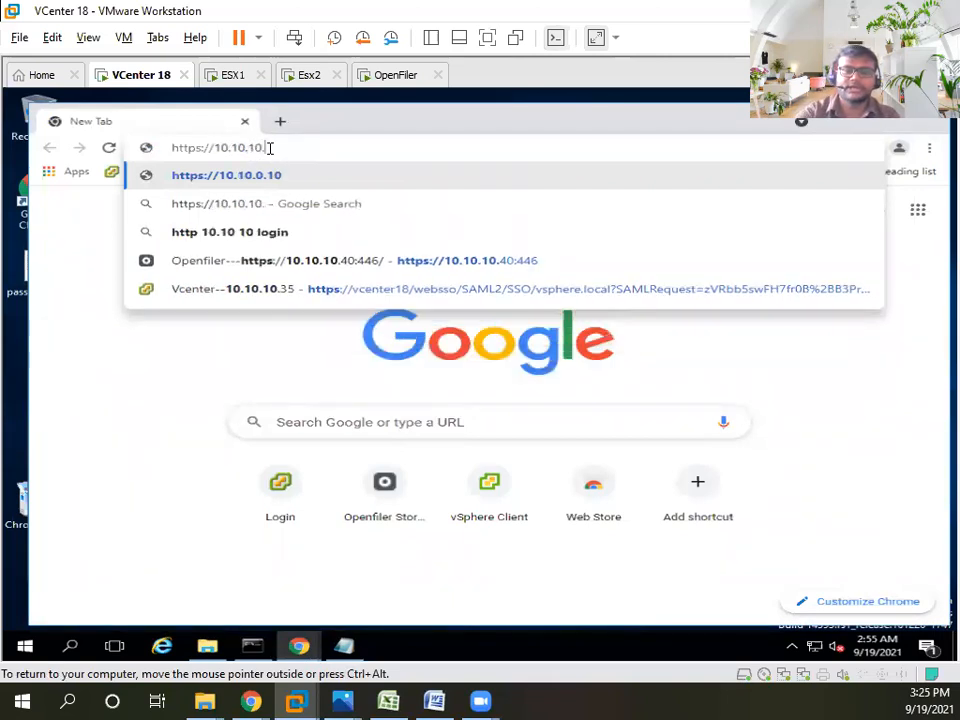
type("35/ui")
key("Return")
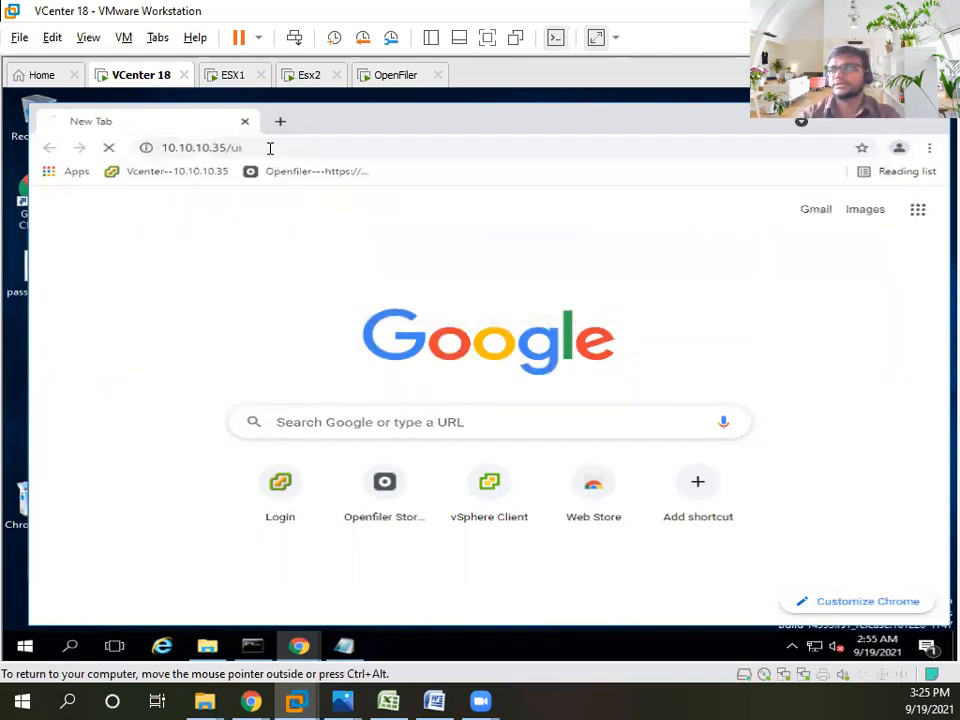
double_click(350, 128)
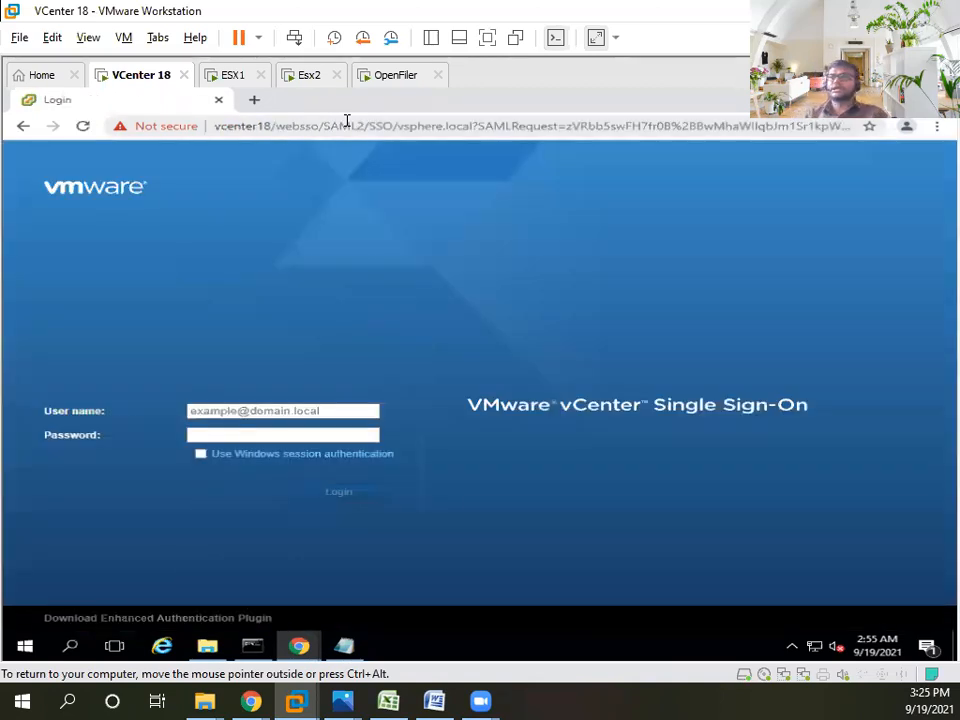
- Autofill the saved administrator user name on the SSO login page, then bring up the Notepad credentials
left_click(258, 412)
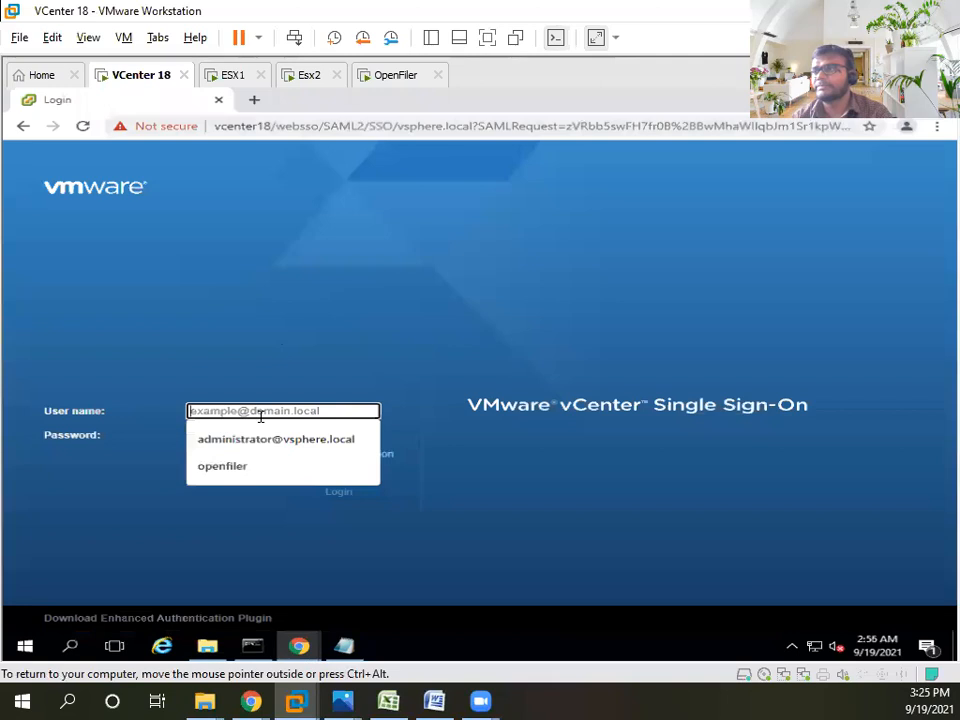
left_click(261, 438)
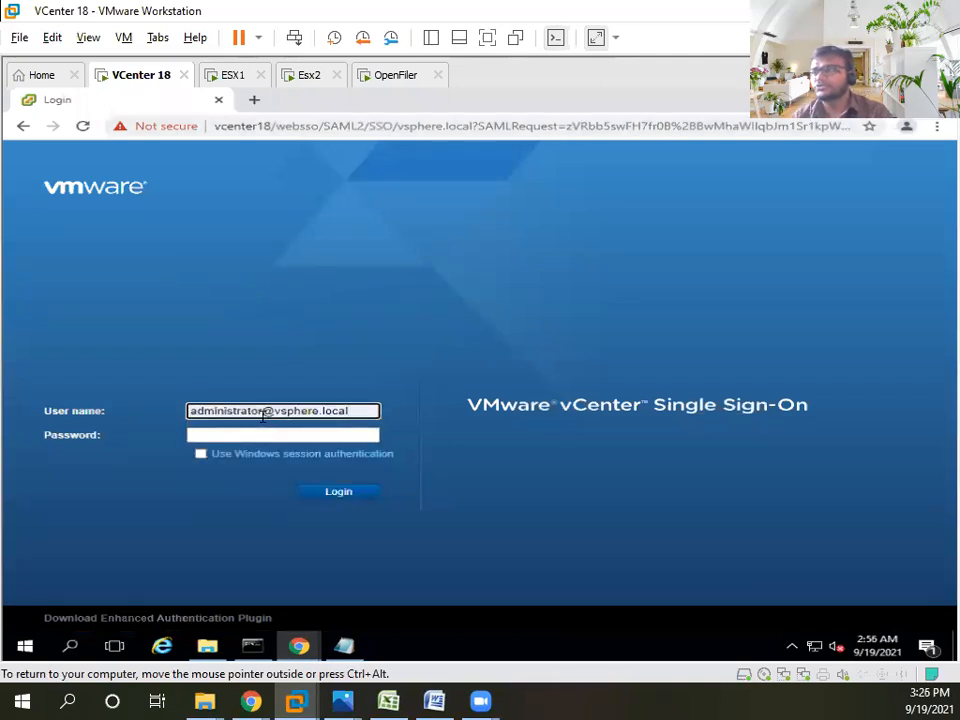
left_click_drag(262, 412, 168, 412)
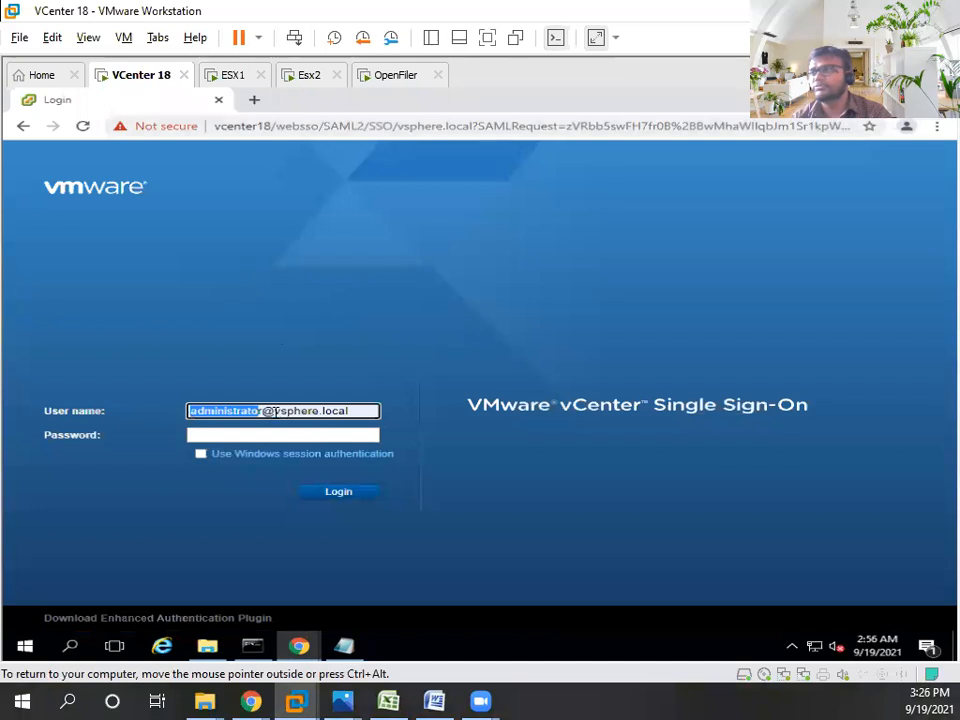
left_click_drag(275, 411, 373, 411)
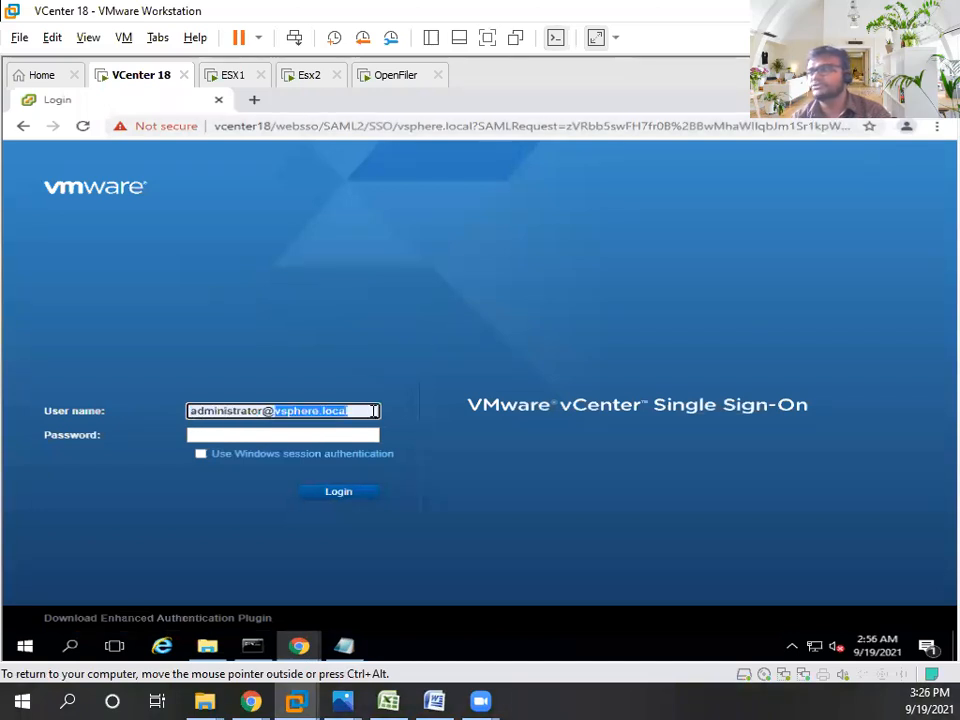
left_click_drag(373, 411, 141, 408)
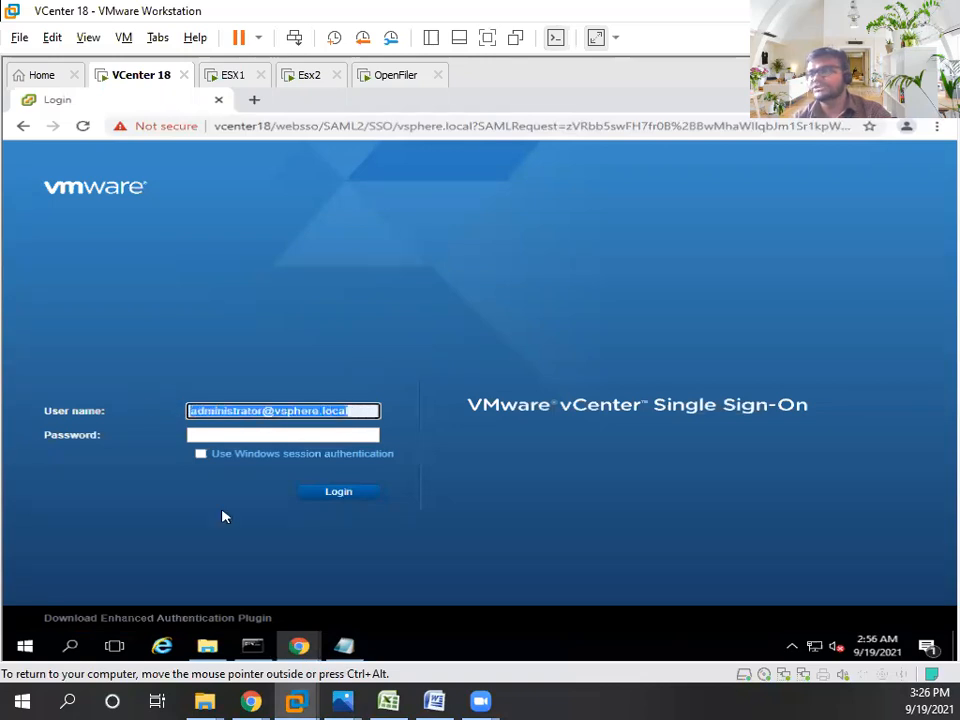
left_click(344, 645)
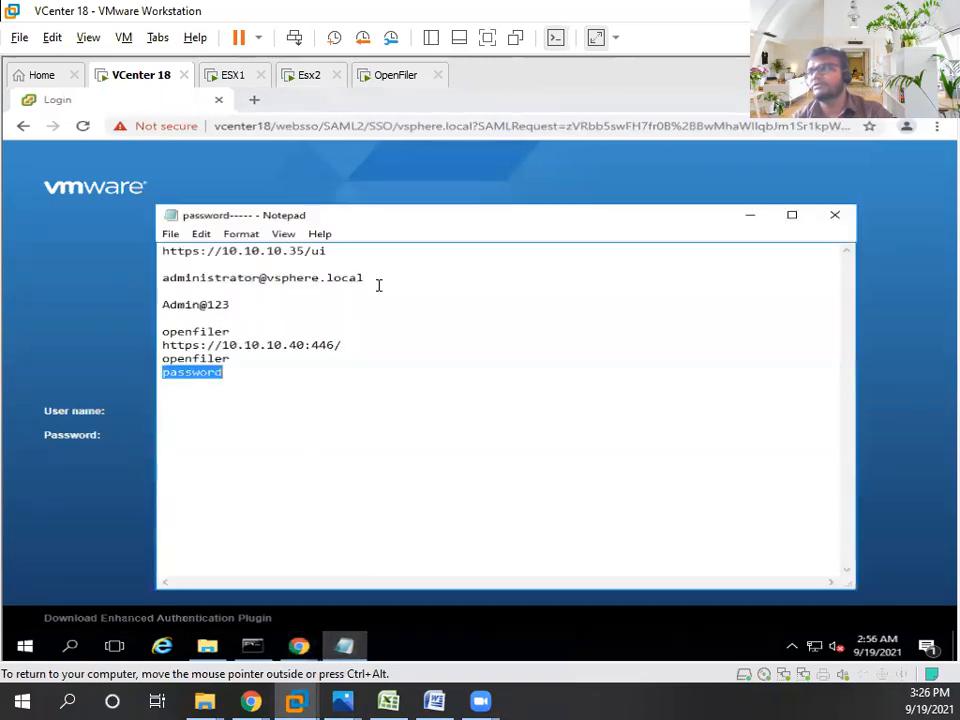
- Select the saved administrator username line in the Notepad credentials note
left_click_drag(364, 278, 129, 276)
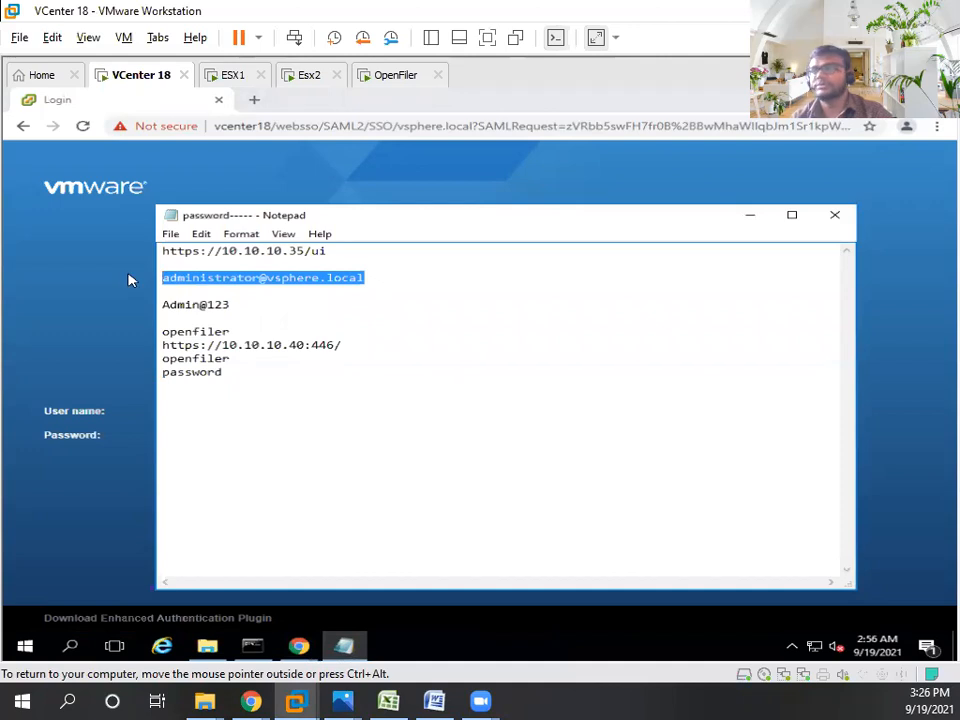
left_click(403, 276)
key("Return")
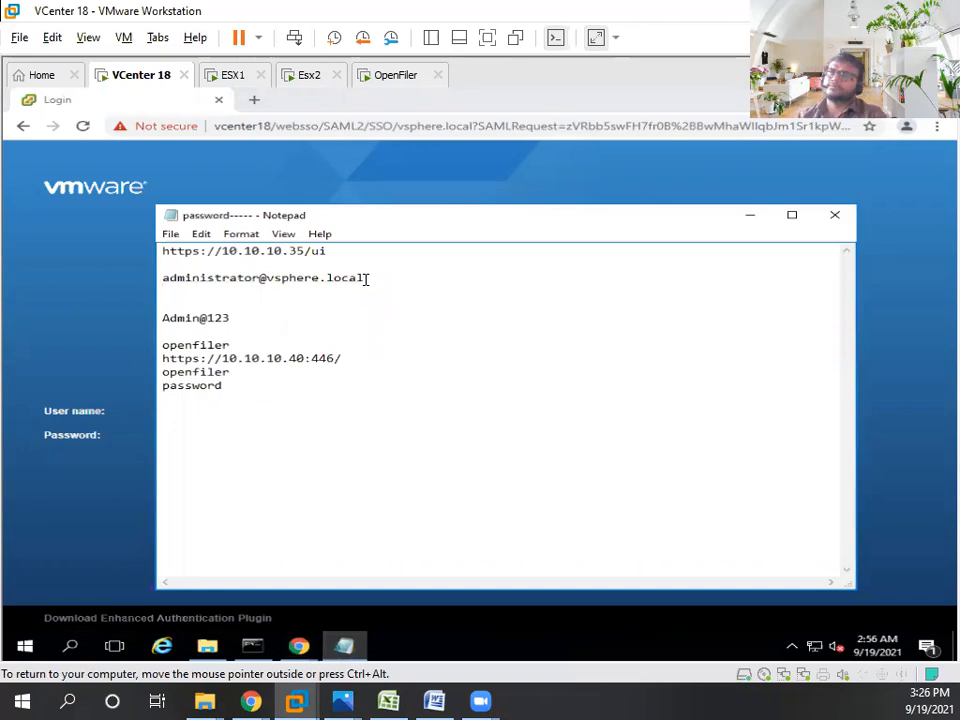
left_click_drag(368, 277, 163, 278)
left_click(236, 278)
left_click_drag(274, 278, 401, 281)
left_click(373, 281)
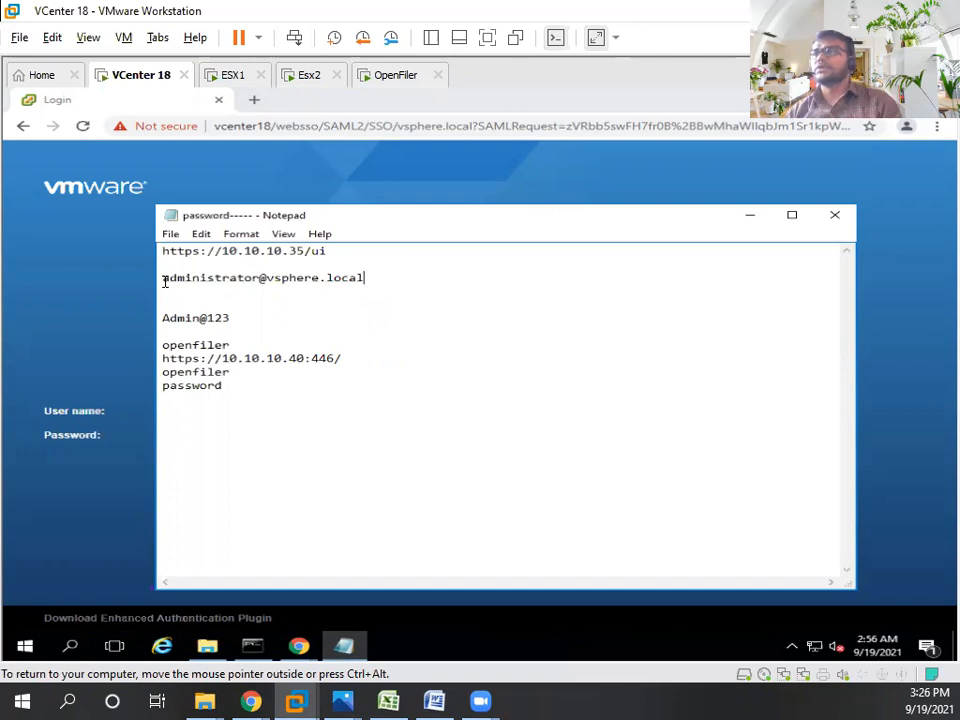
left_click_drag(163, 278, 369, 292)
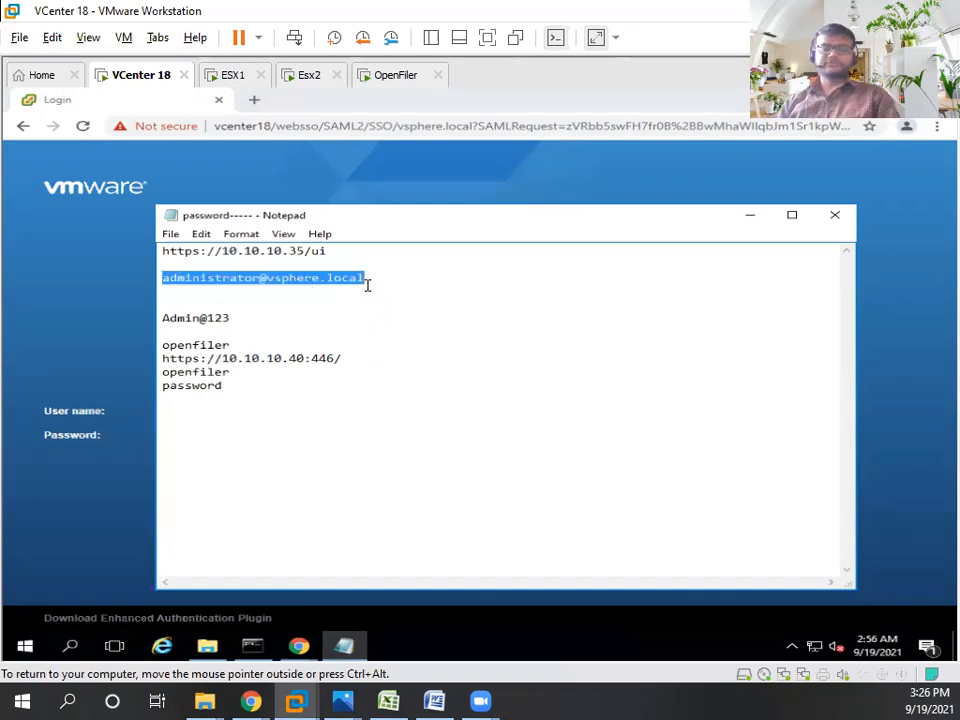
left_click(367, 285)
left_click_drag(163, 279, 407, 276)
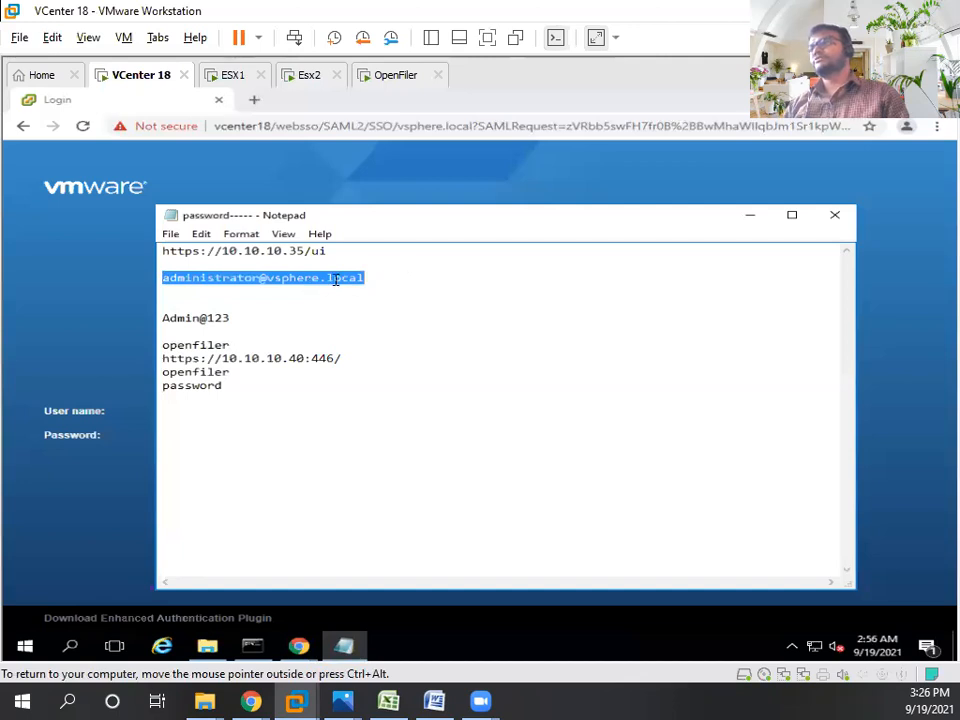
left_click(376, 277)
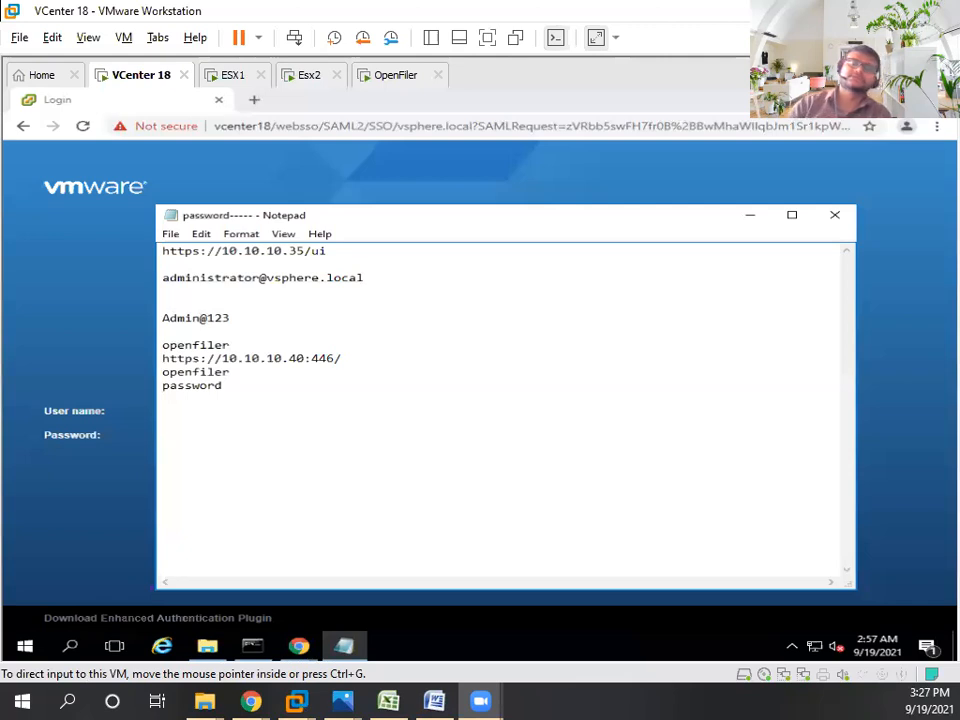
- Copy the saved password from Notepad into the vCenter Password field and log in
left_click(366, 278)
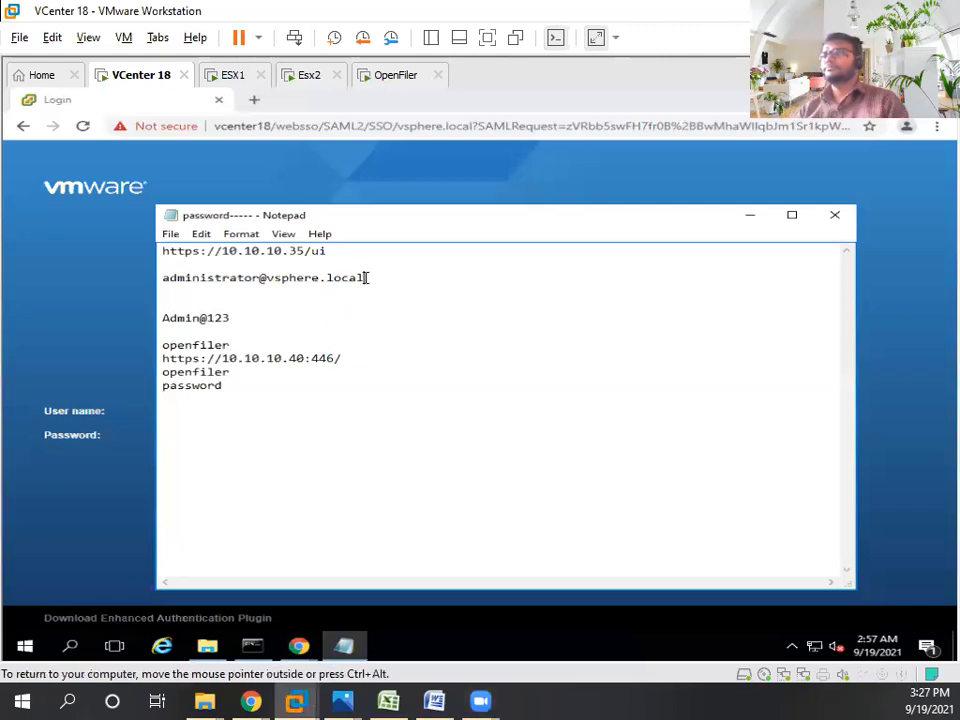
double_click(251, 278)
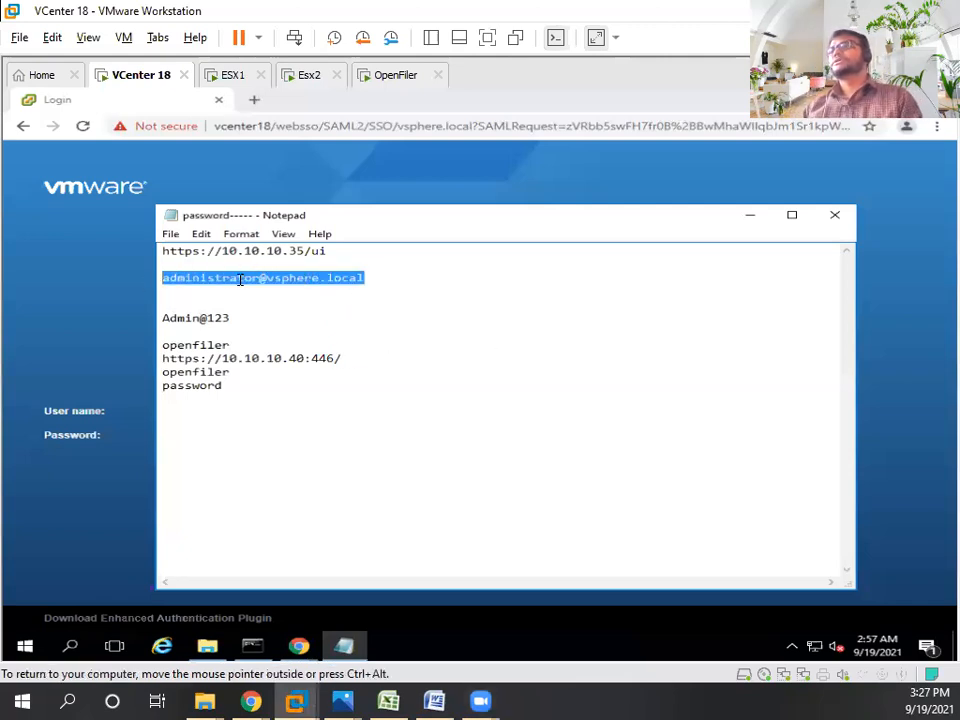
left_click(240, 278)
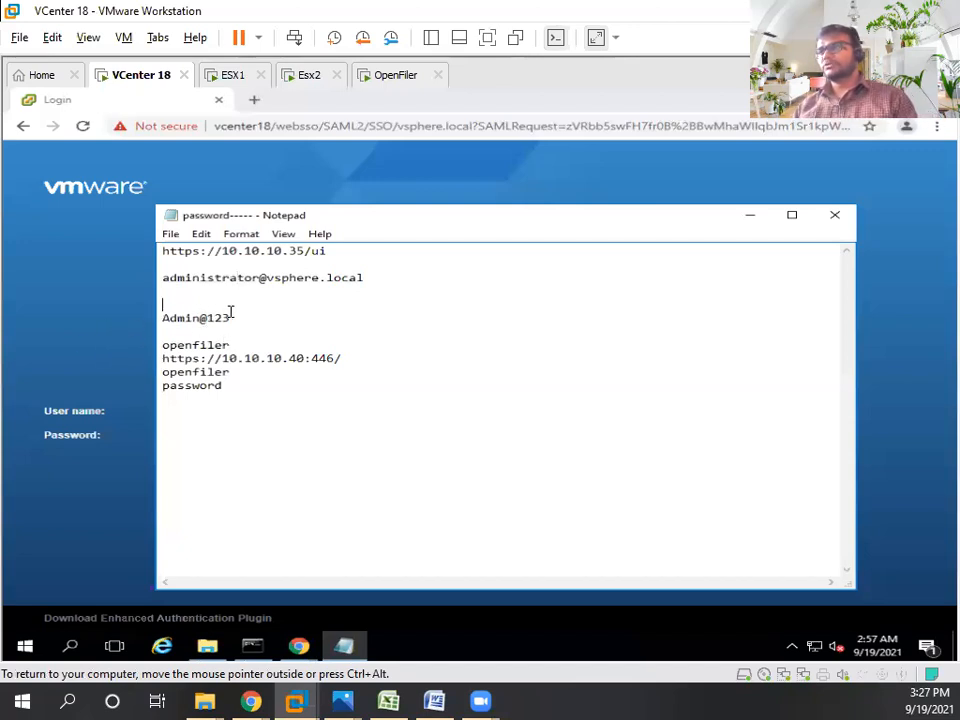
double_click(231, 316)
left_click(103, 330)
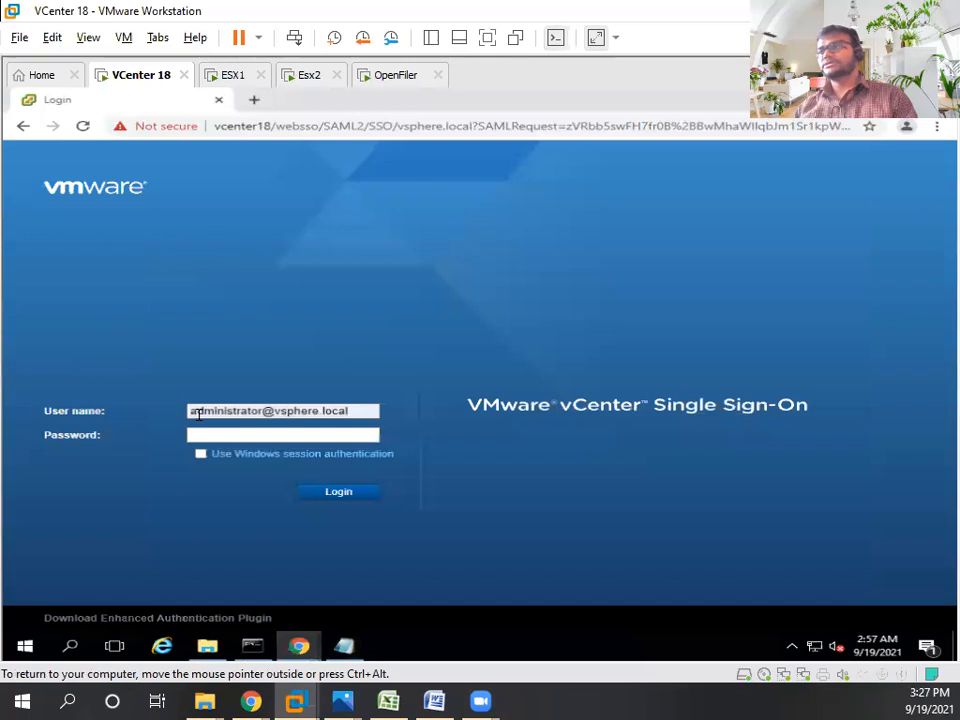
left_click_drag(275, 412, 356, 411)
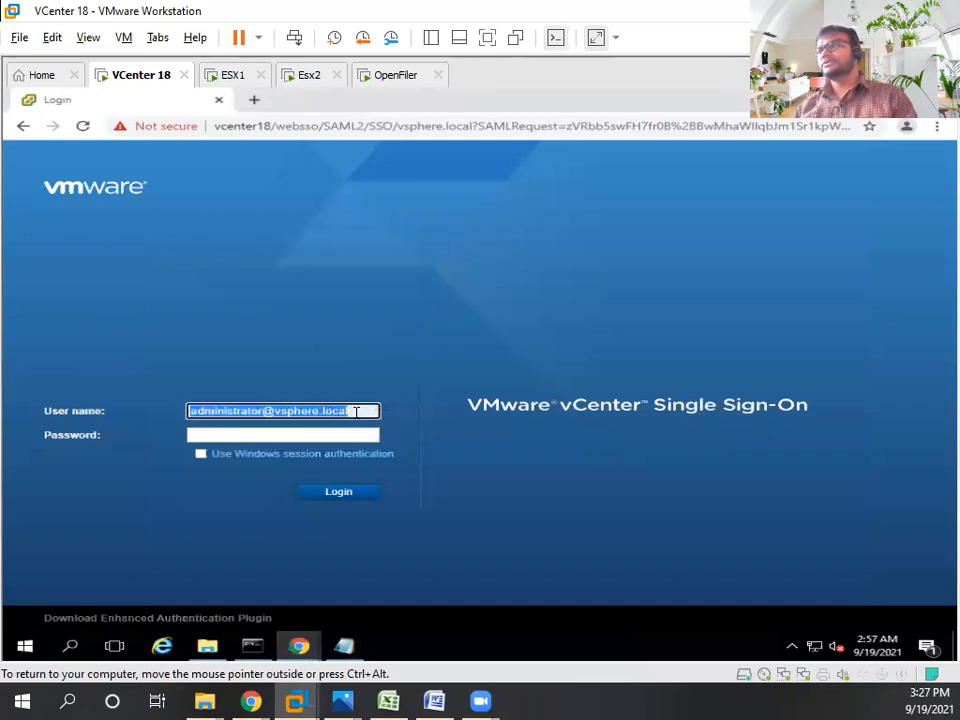
left_click(356, 411)
left_click(264, 437)
key("ctrl+v")
left_click(355, 494)
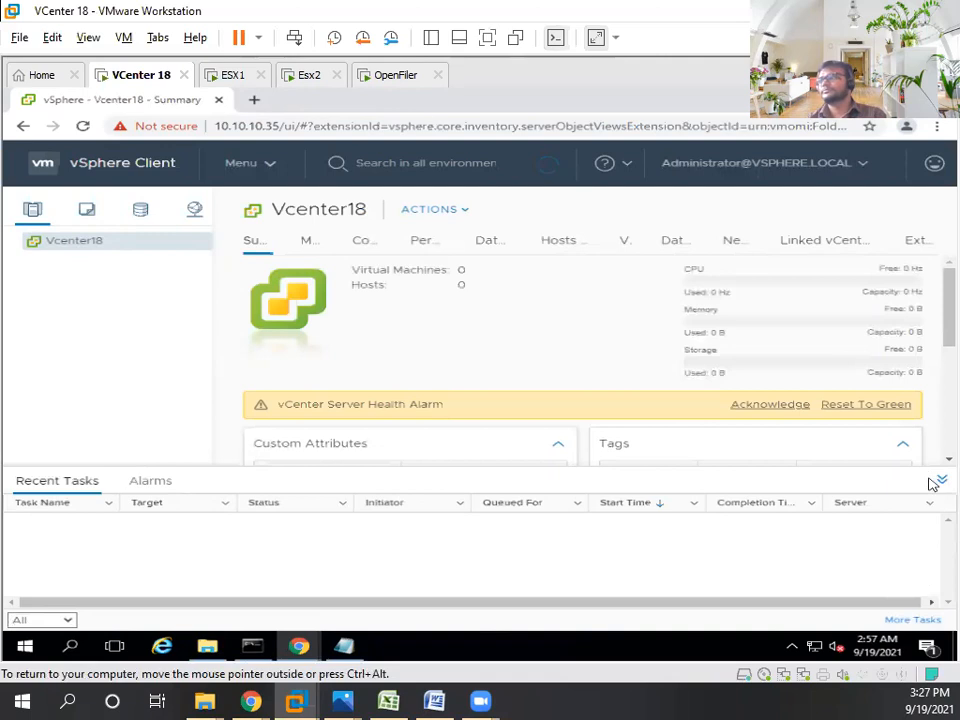
- Switch the VM to full screen and close the expired-licence banner on the Vcenter18 summary
left_click(487, 38)
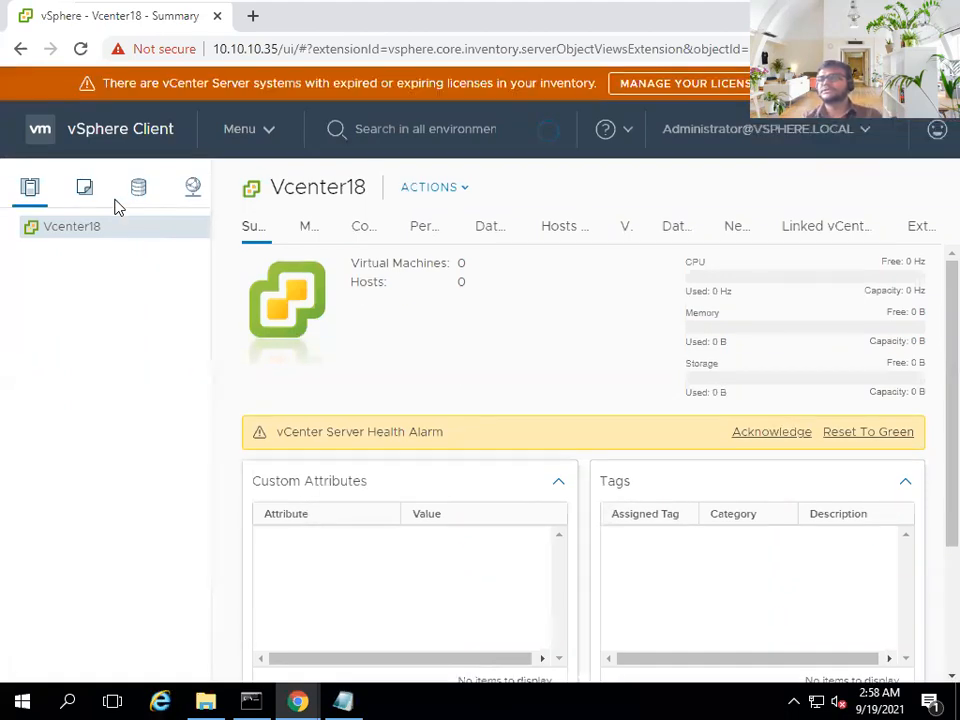
right_click(116, 204)
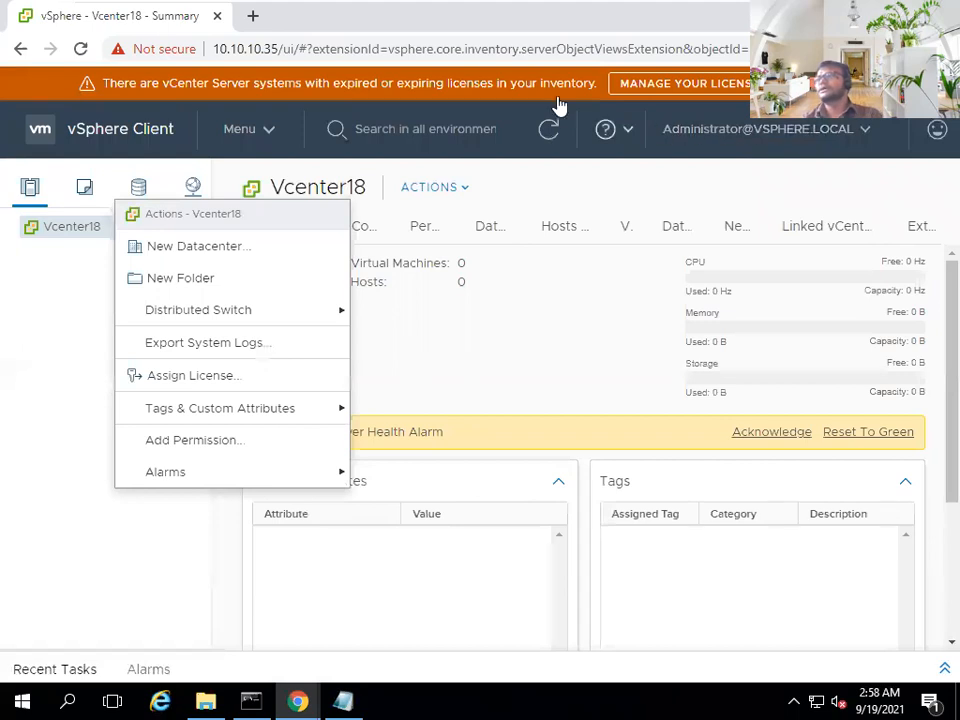
left_click_drag(349, 83, 552, 73)
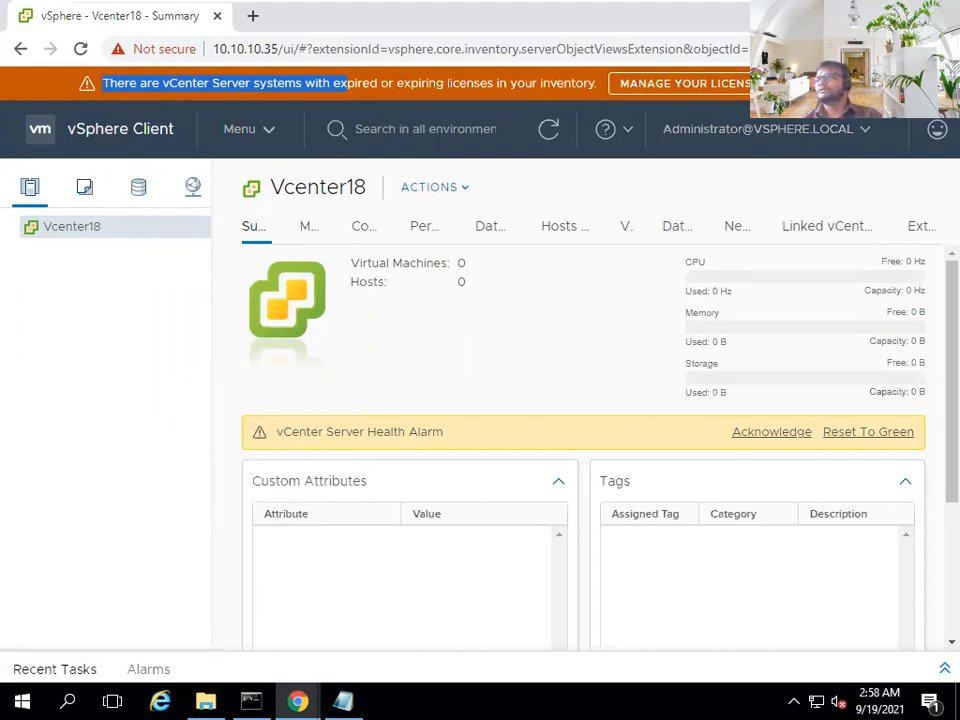
left_click(939, 83)
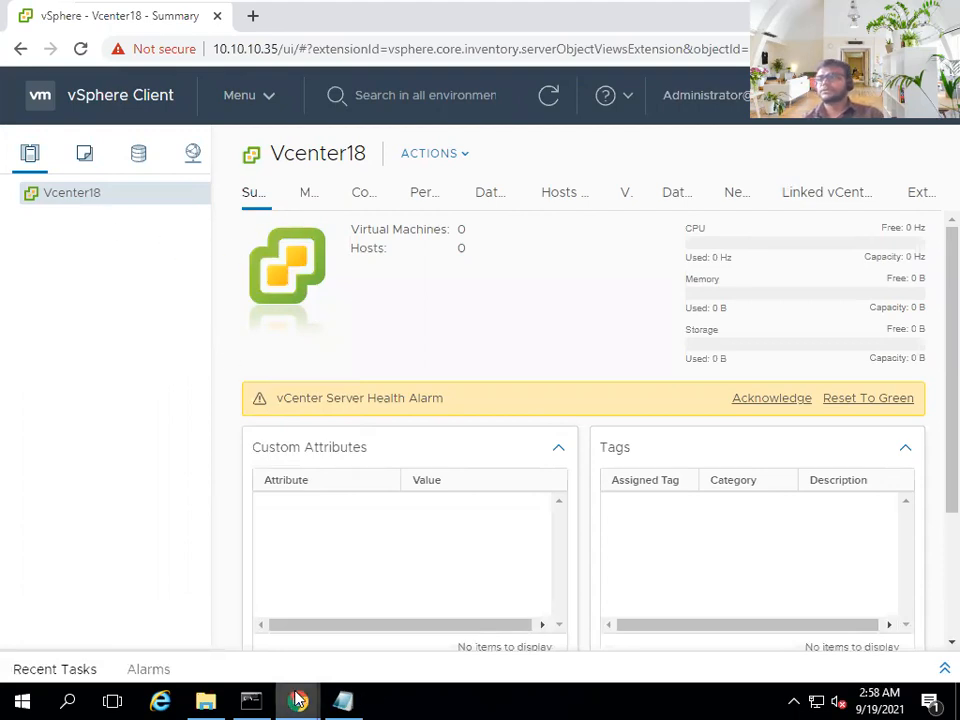
mouse_move(606, 8)
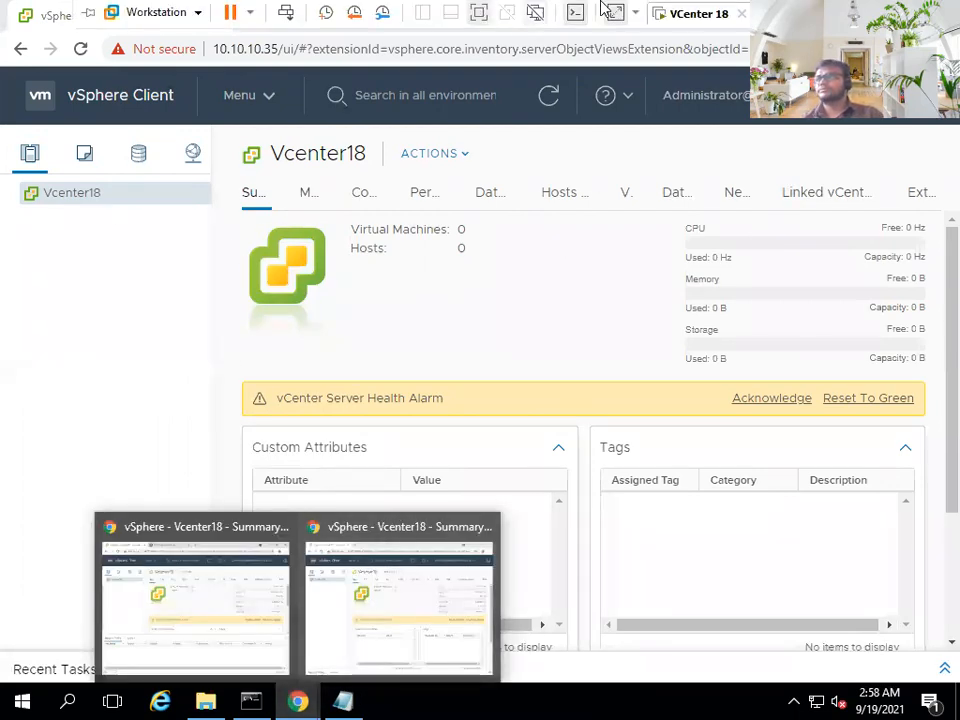
left_click(828, 12)
left_click(229, 340)
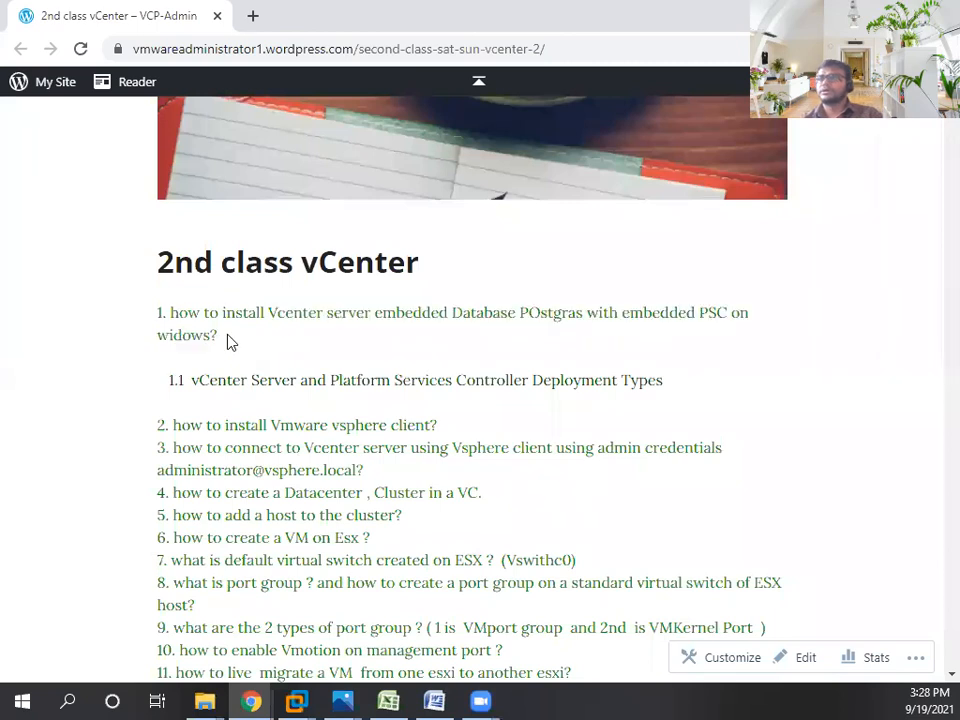
scroll(229, 340, "down", 1)
left_click_drag(195, 220, 821, 240)
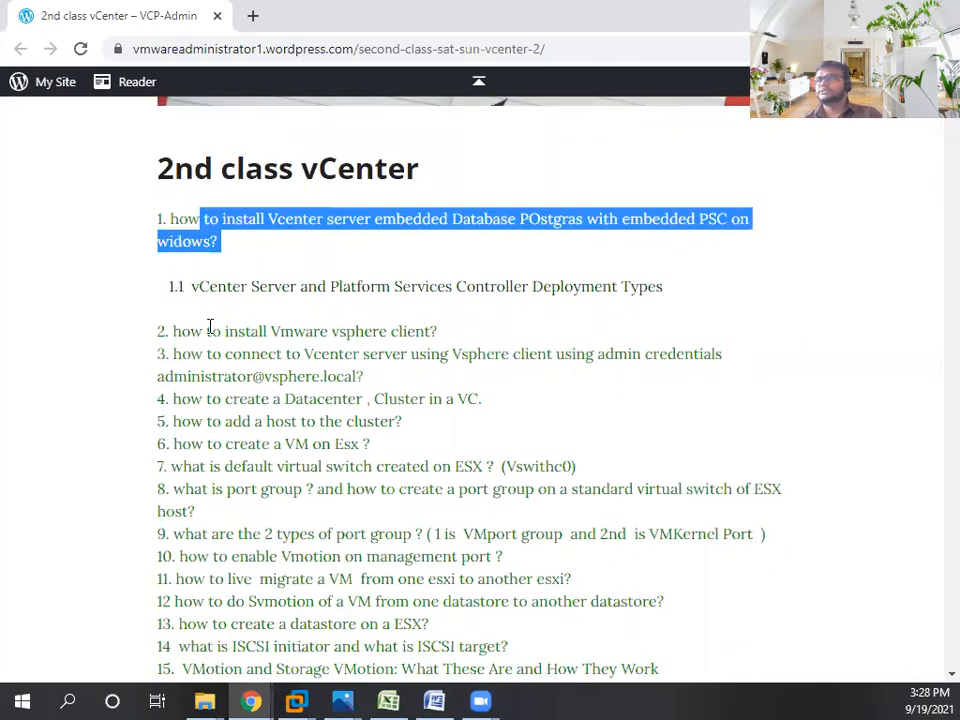
scroll(208, 328, "down", 1)
left_click_drag(223, 238, 441, 238)
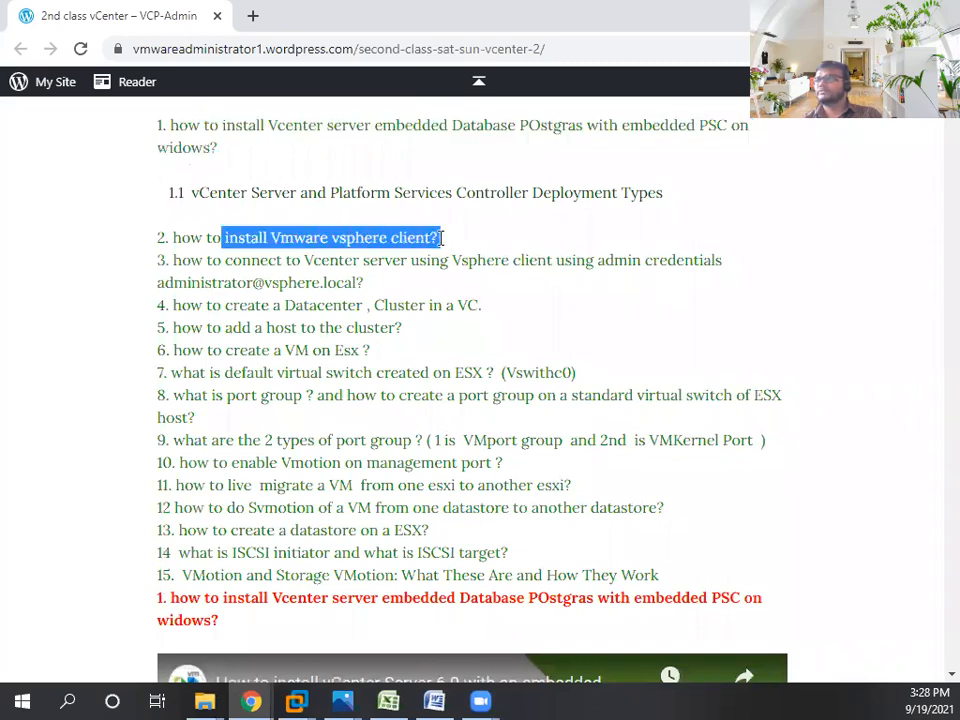
left_click(441, 238)
left_click_drag(205, 260, 722, 262)
left_click_drag(168, 260, 365, 283)
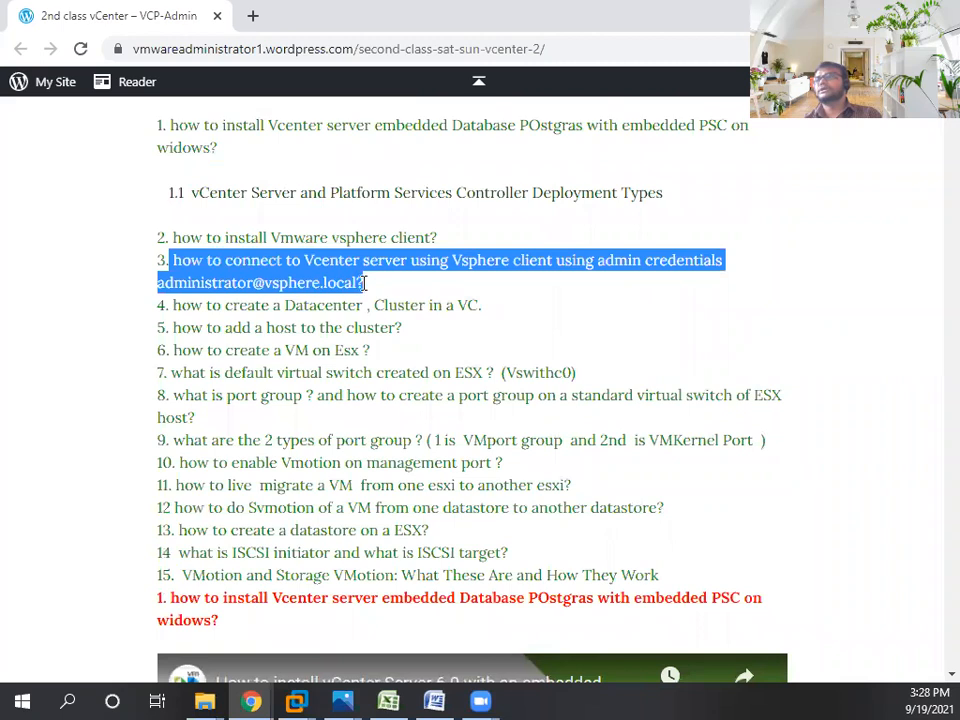
left_click(366, 288)
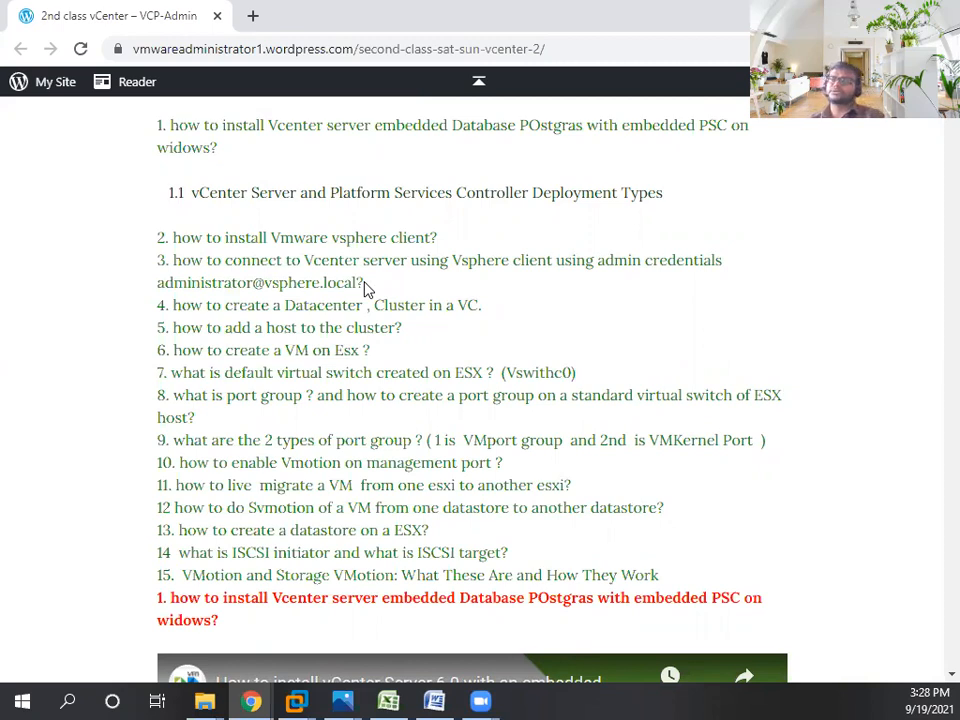
left_click_drag(366, 288, 168, 282)
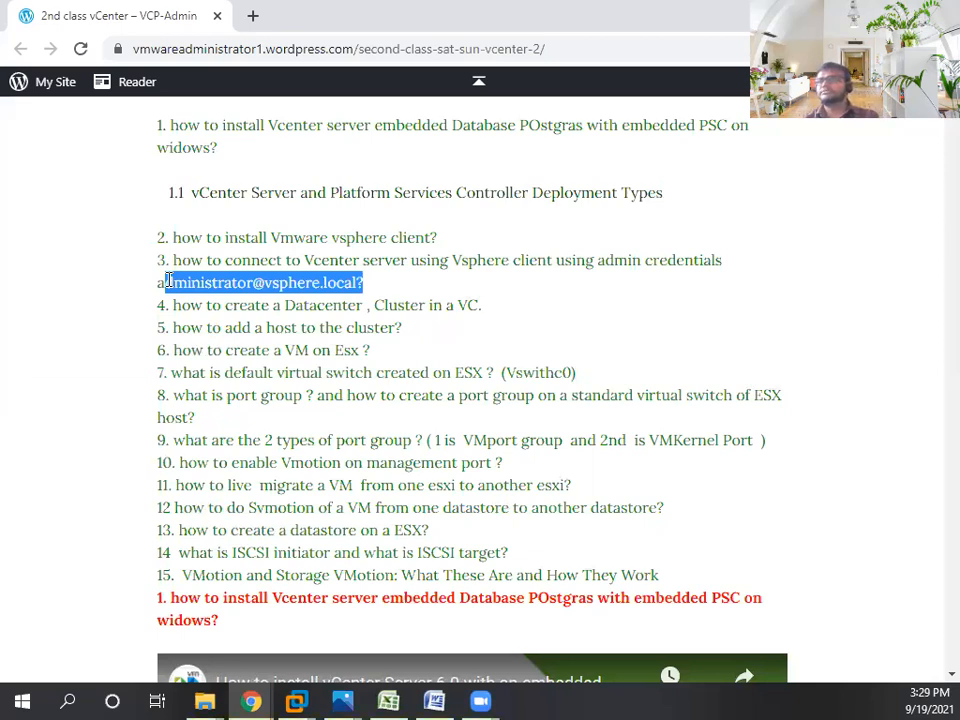
left_click_drag(371, 291, 172, 262)
left_click_drag(175, 306, 512, 309)
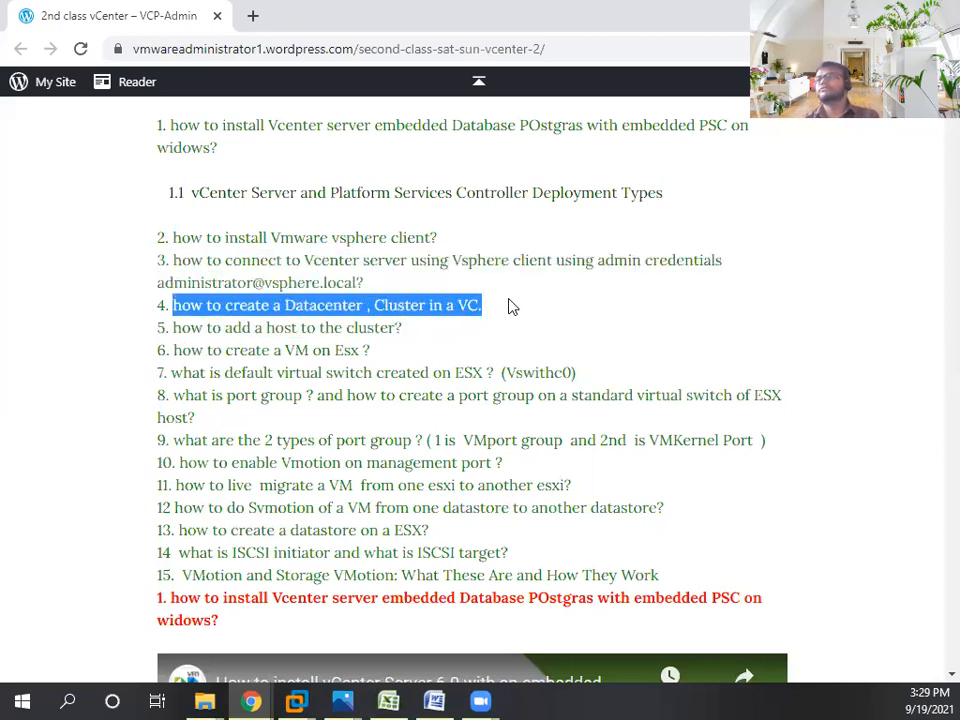
double_click(452, 306)
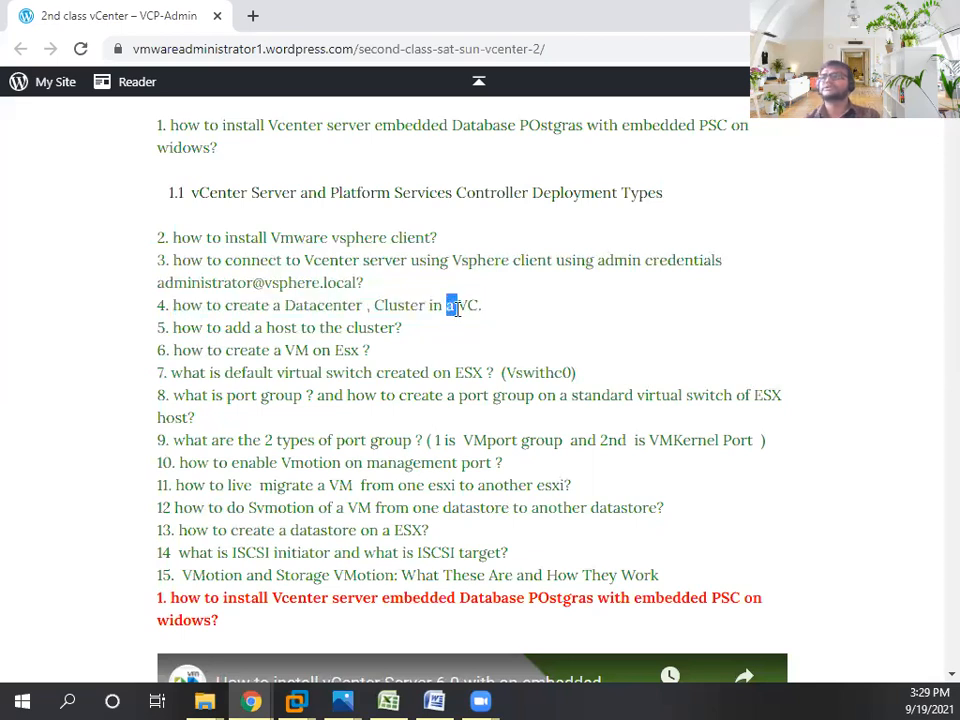
double_click(468, 308)
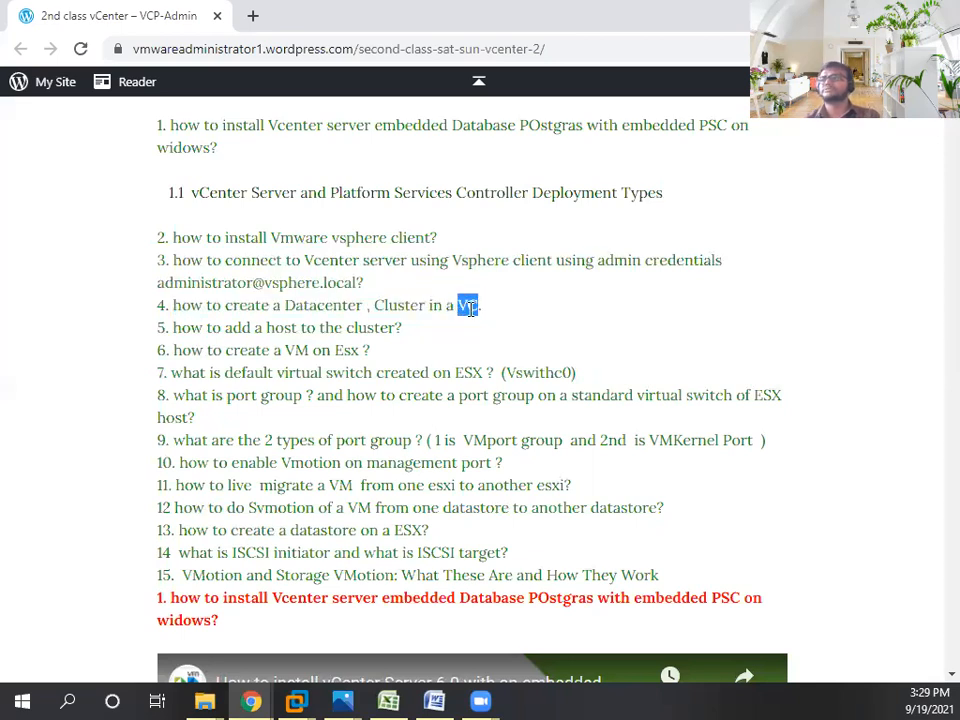
left_click(298, 700)
- Add a New Datacenter under Vcenter18 named Datacenter-Karanataka
left_click(246, 574)
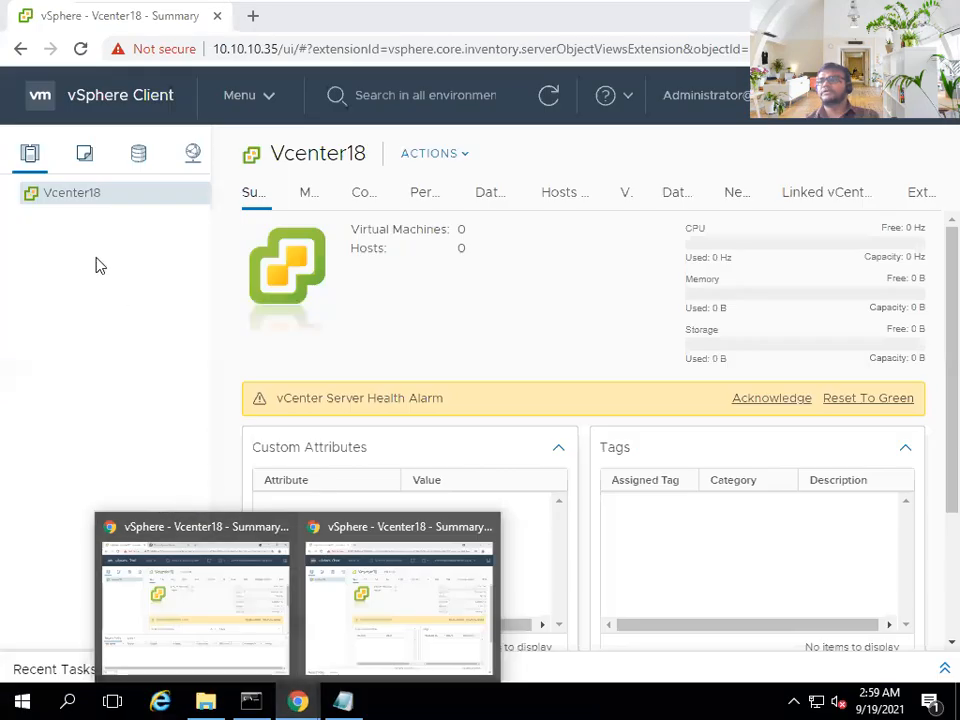
right_click(96, 200)
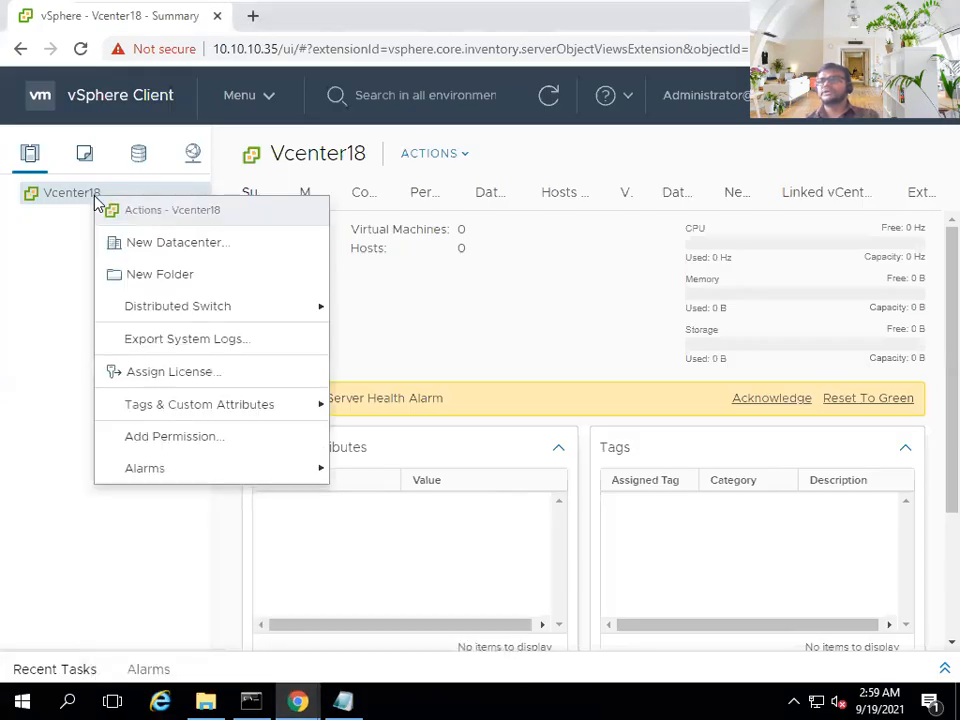
left_click(135, 243)
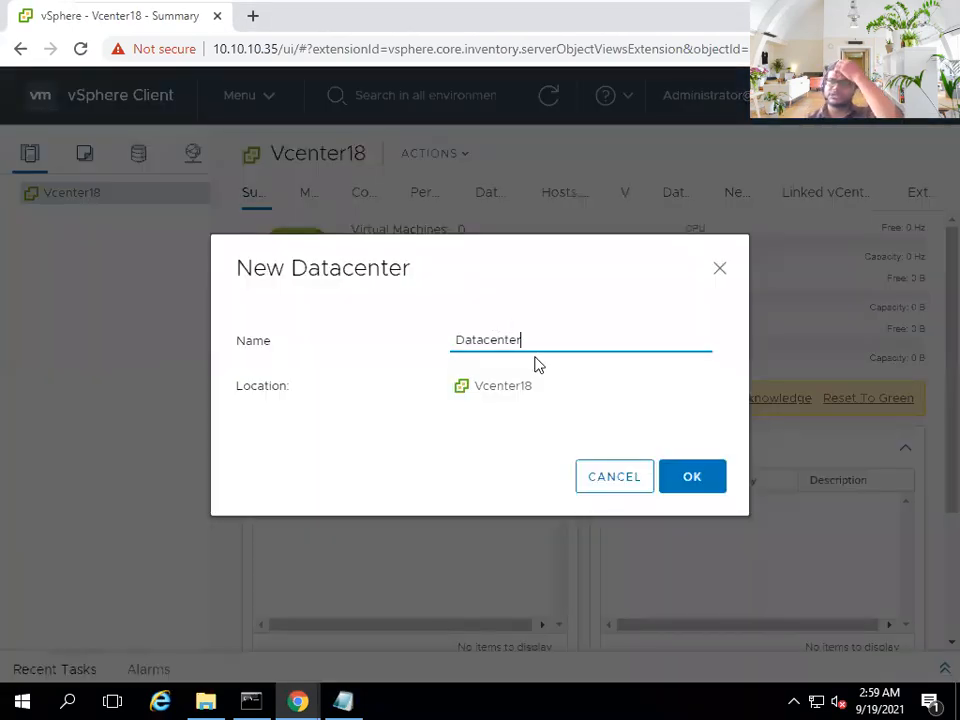
double_click(498, 343)
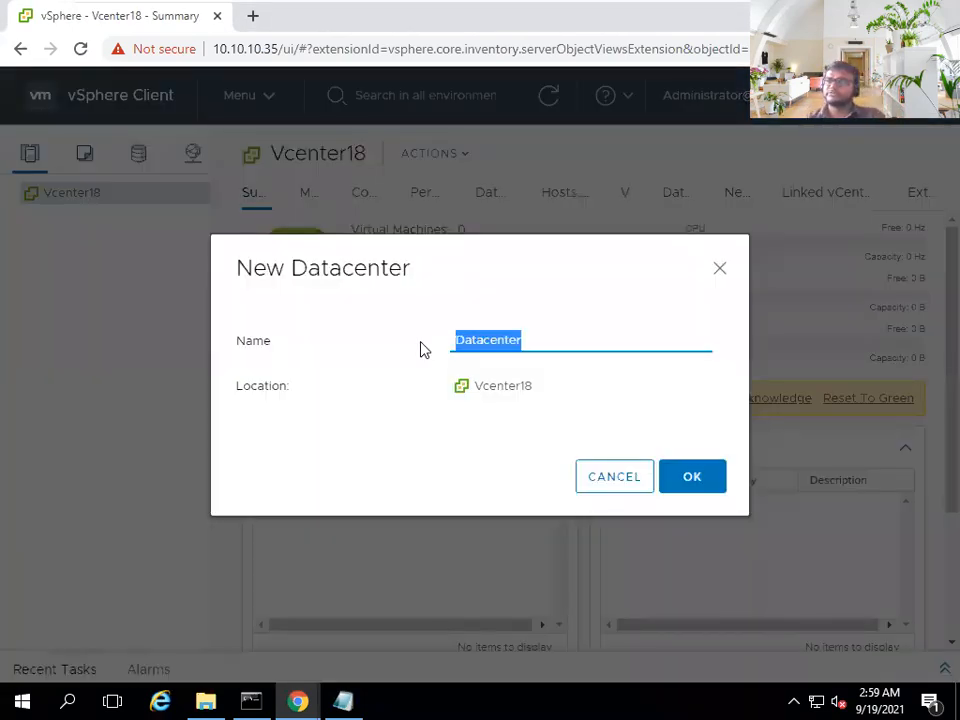
left_click(534, 343)
type("-Karantaka")
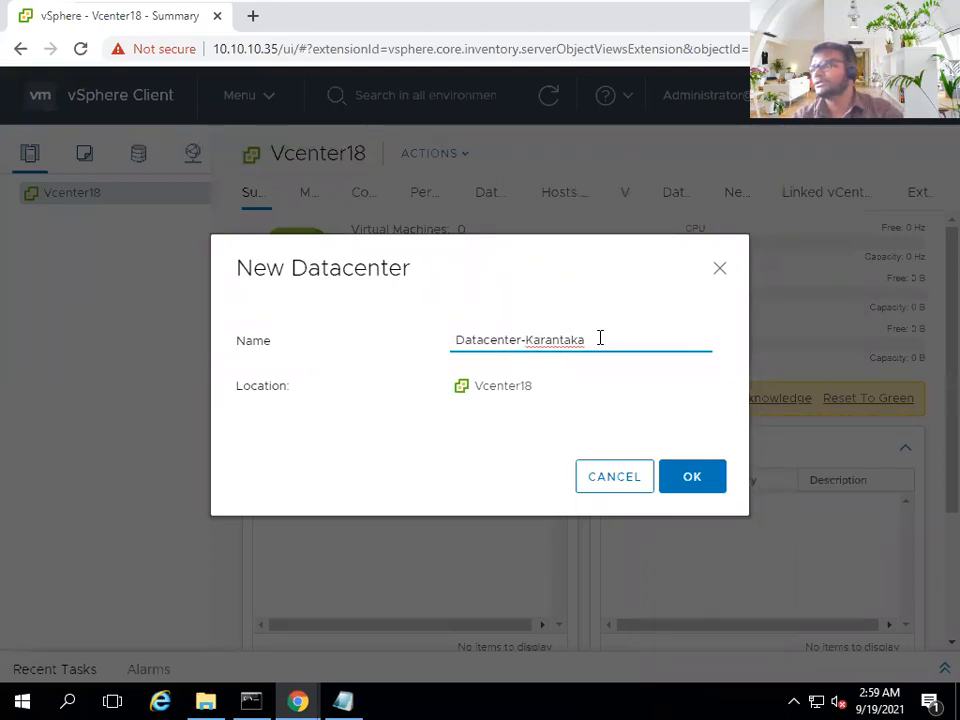
key("BackSpace")
key("BackSpace")
key("BackSpace")
key("BackSpace")
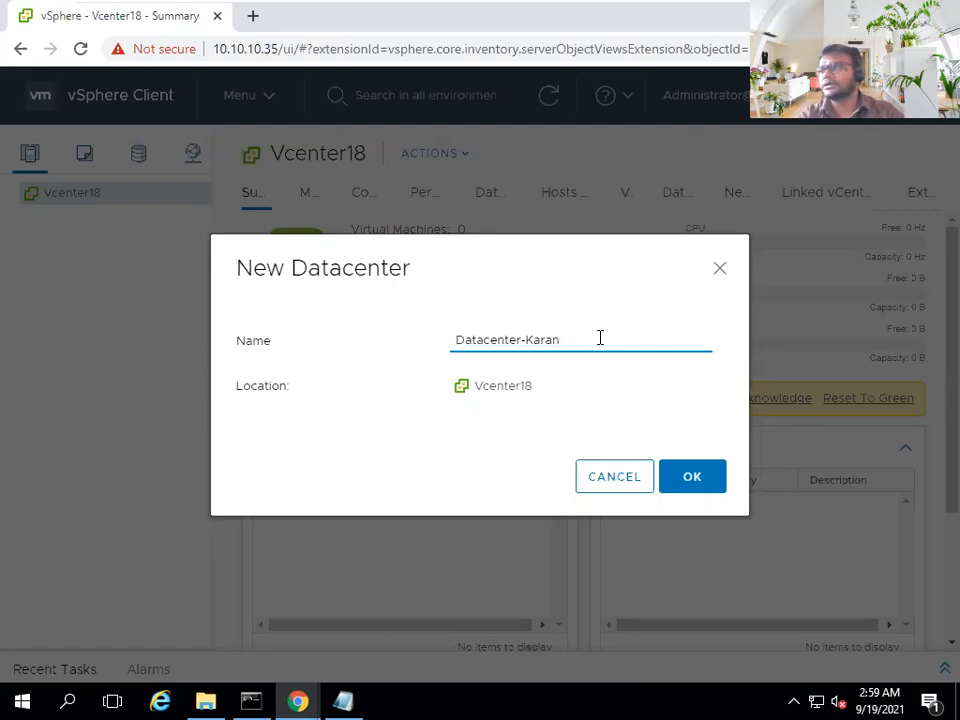
type("ataka")
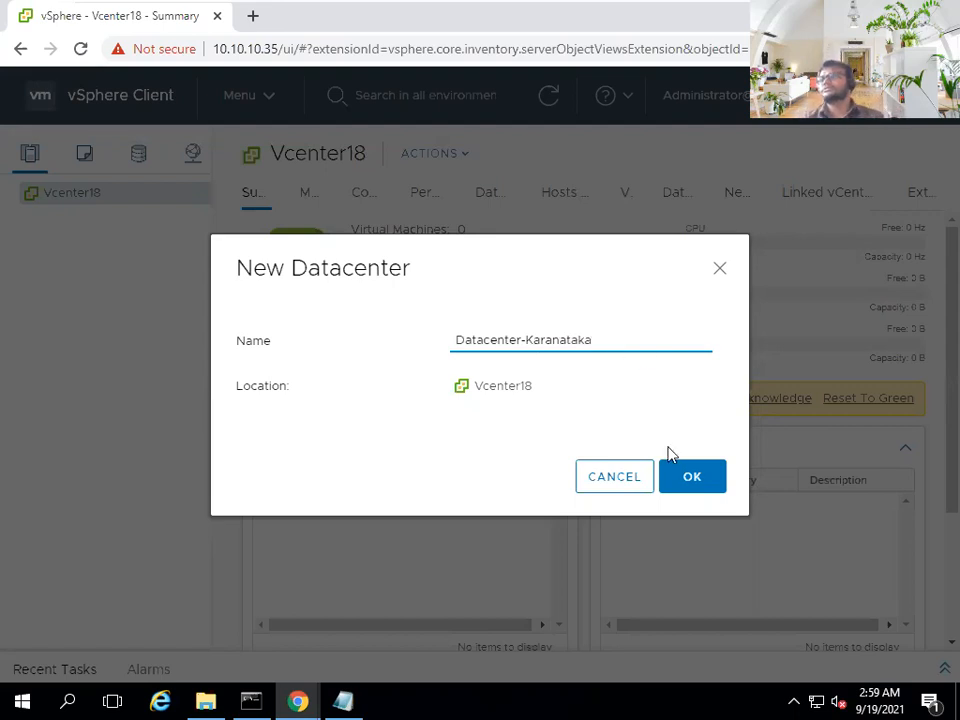
left_click(702, 470)
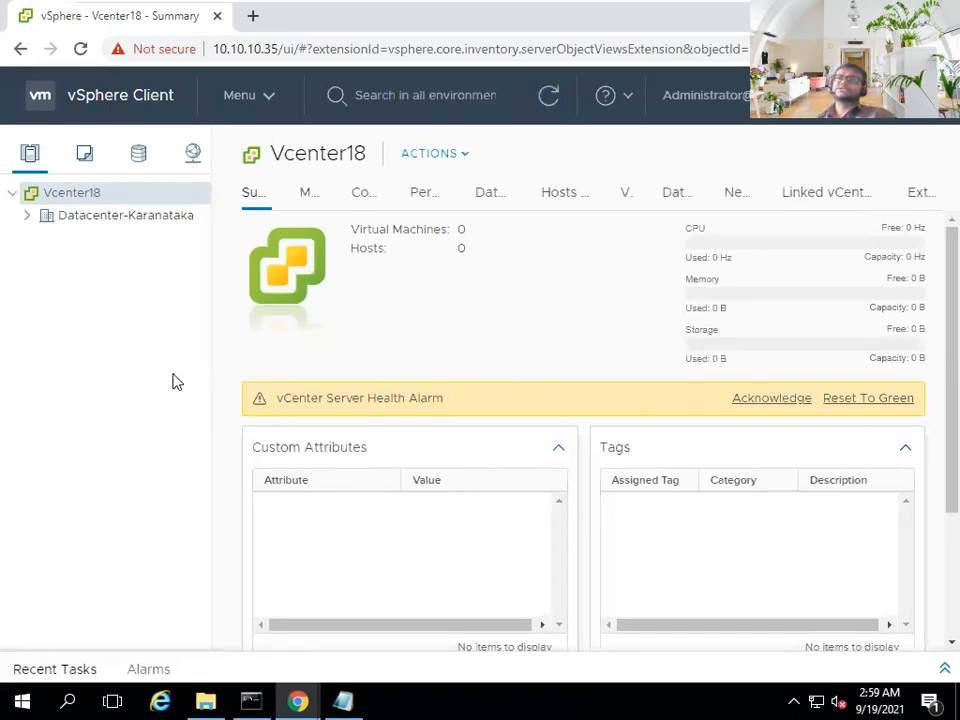
- Expand Vcenter18 and open Datacenter-Karanataka's summary showing 0 hosts and clusters
left_click(27, 220)
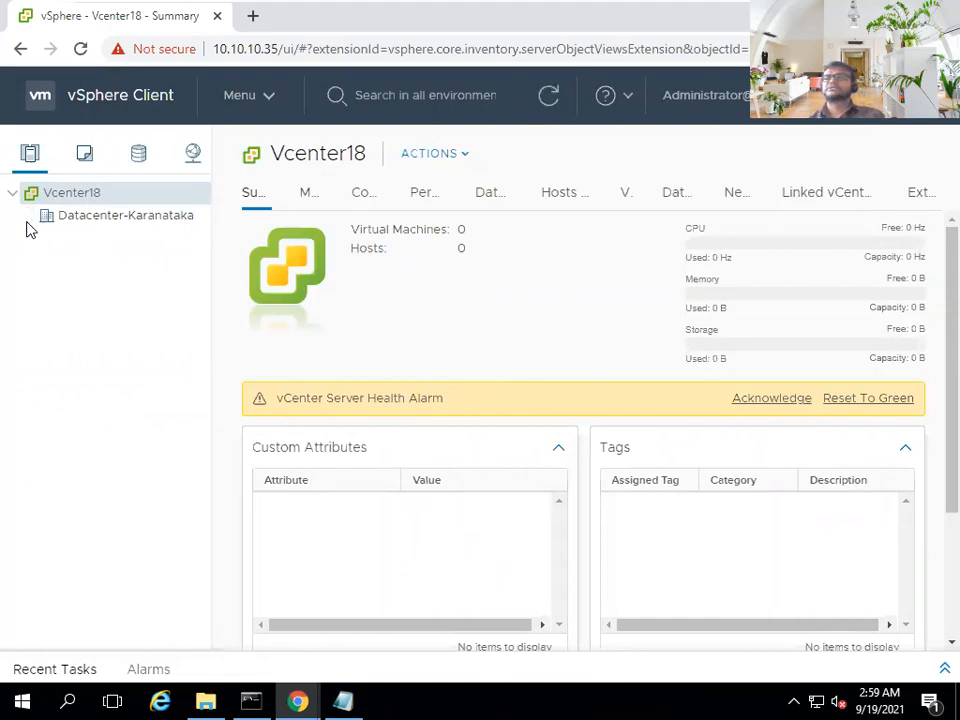
left_click(127, 226)
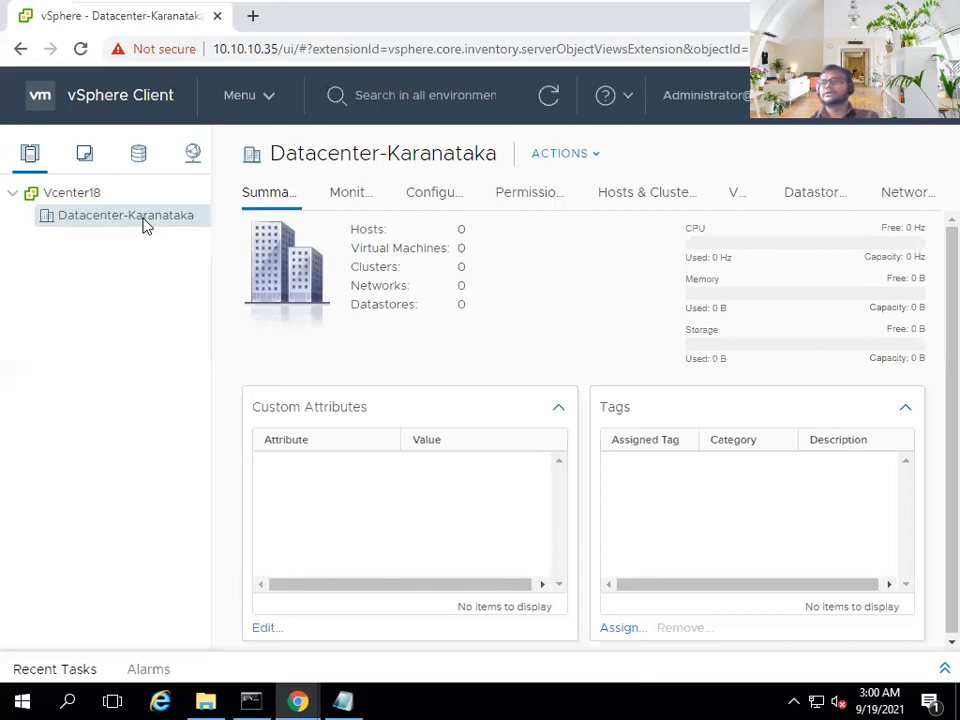
- Add a new cluster to Datacenter-Karanataka named Cluster-Mysore, leaving DRS and HA unchecked
right_click(143, 225)
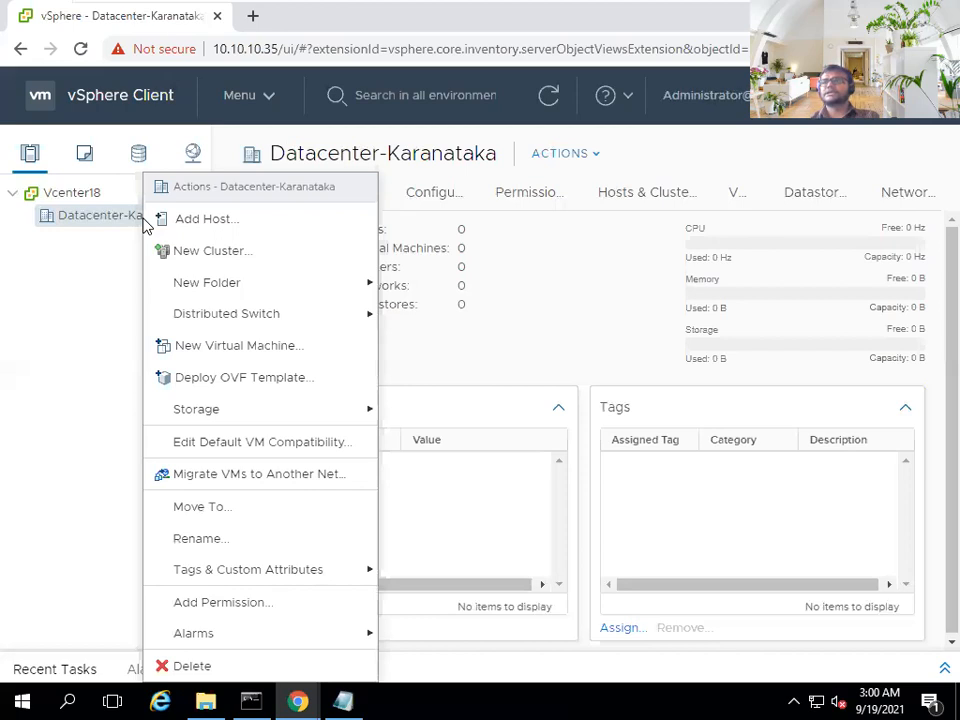
left_click(205, 251)
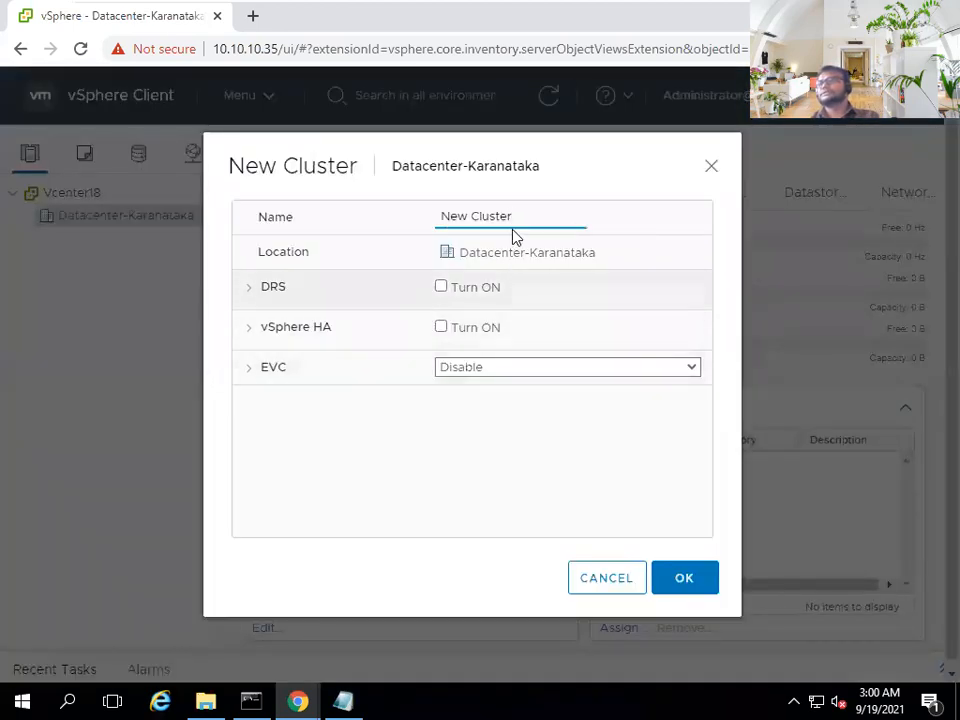
left_click_drag(475, 216, 347, 208)
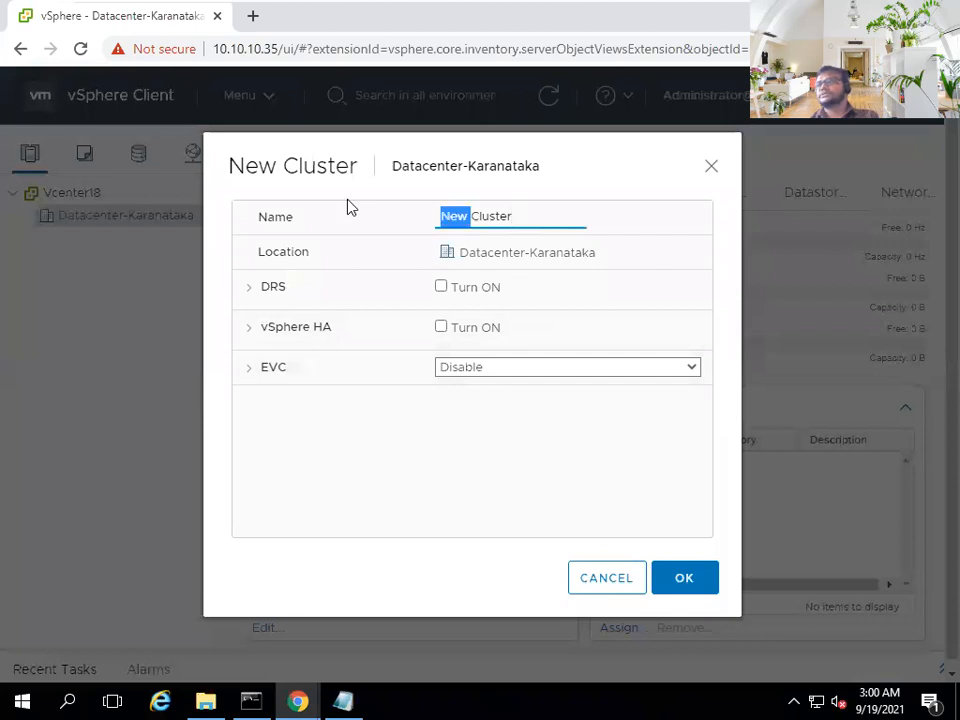
key("BackSpace")
type("-Mysore")
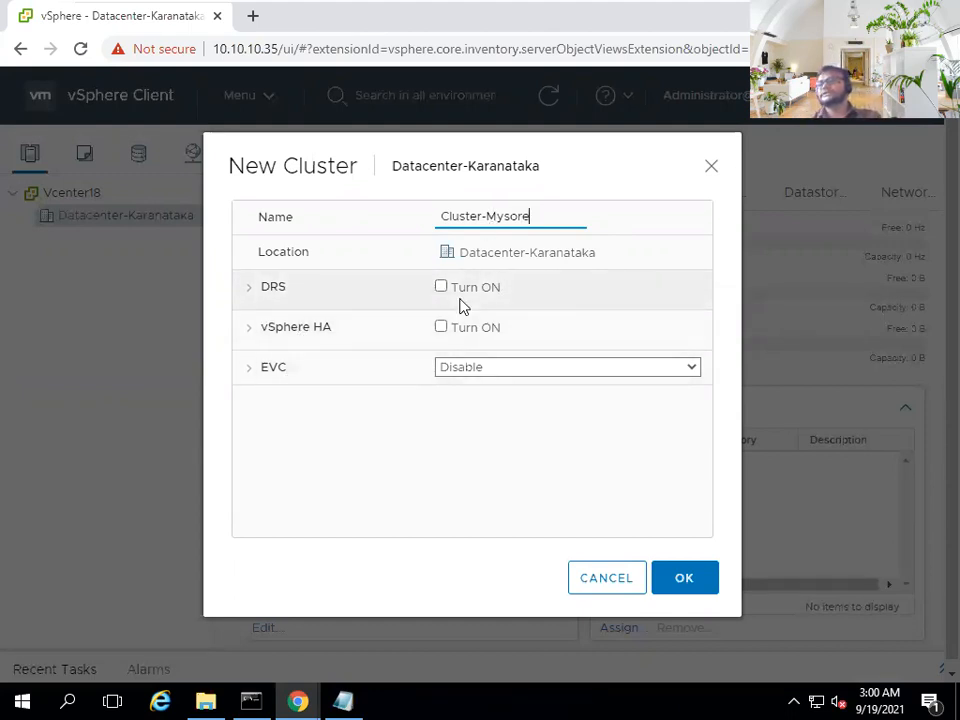
left_click(689, 578)
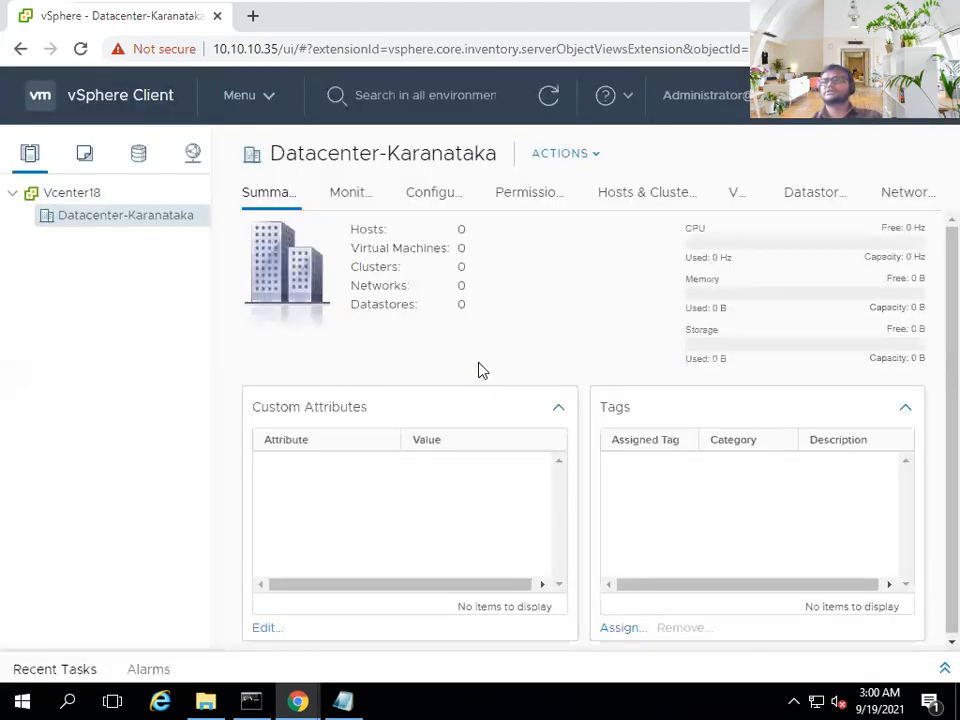
- Select Cluster-Mysore in the inventory and open its Configure view
left_click(41, 238)
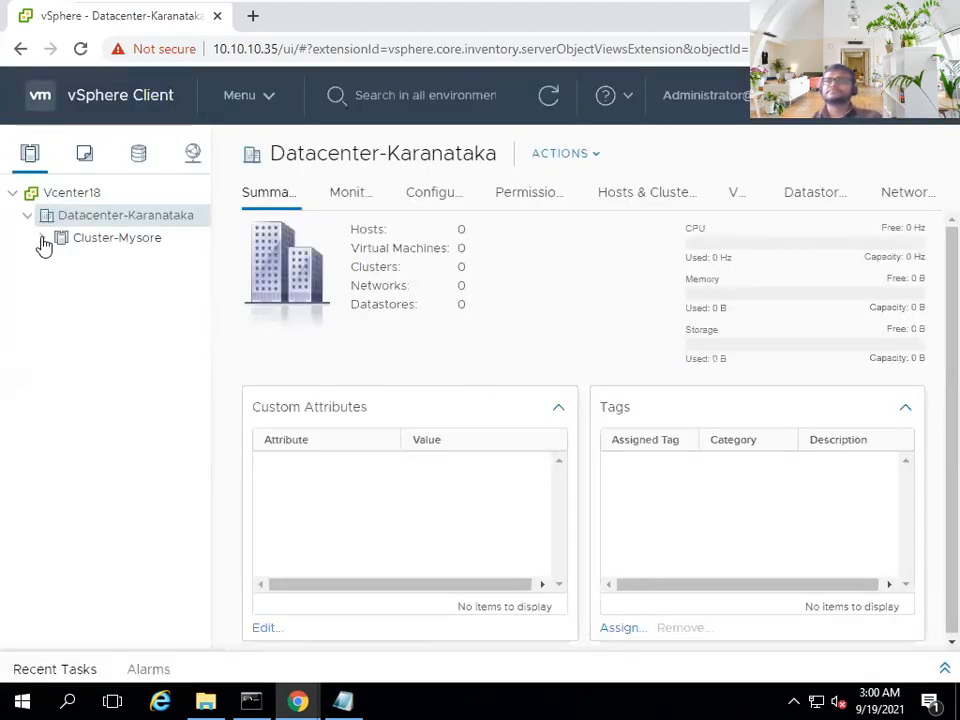
left_click(88, 195)
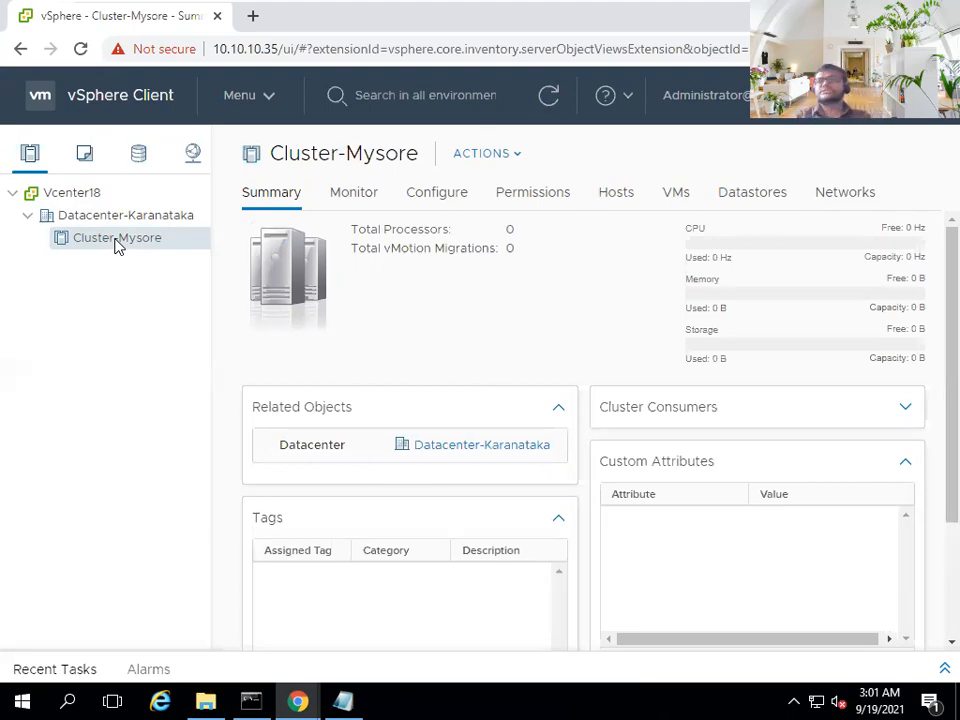
left_click(436, 202)
left_click(443, 205)
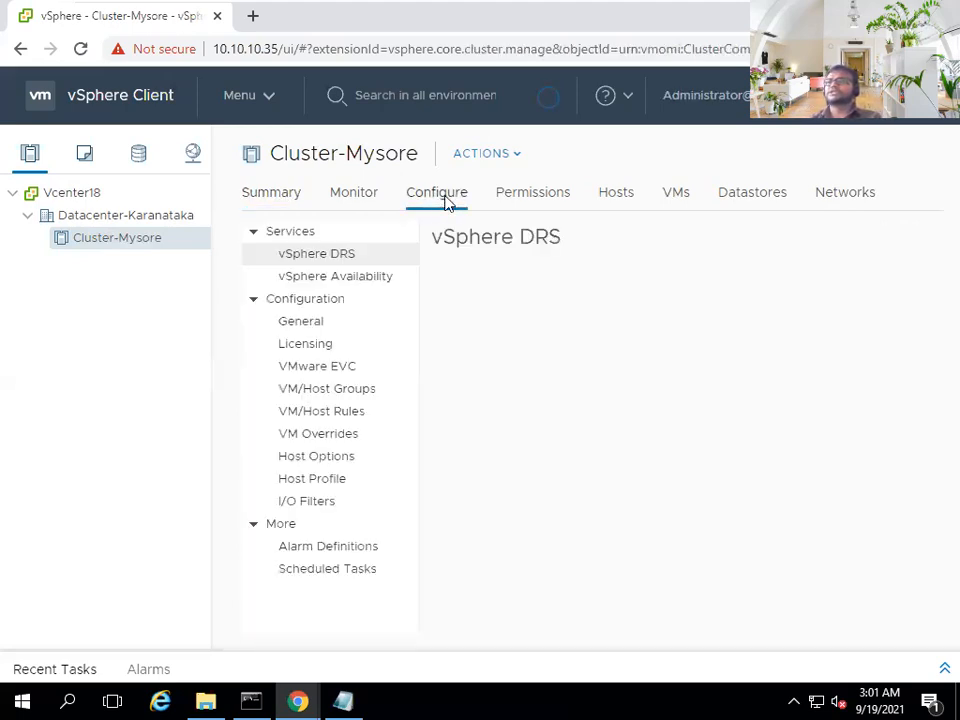
- Review the vSphere DRS and vSphere Availability settings, confirming both are turned off
left_click(321, 258)
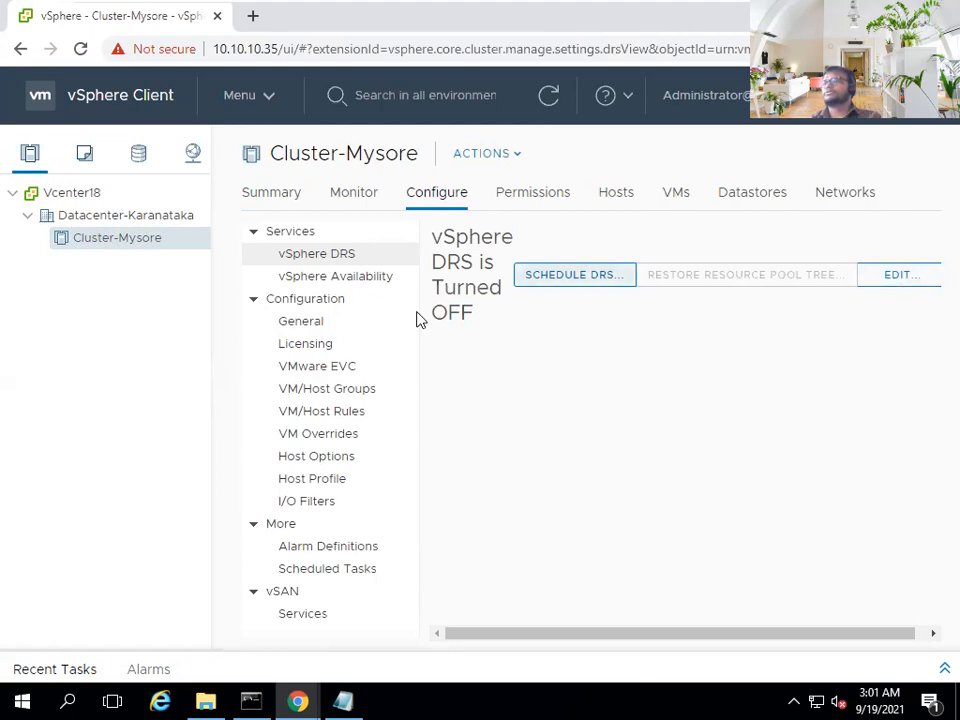
left_click(351, 279)
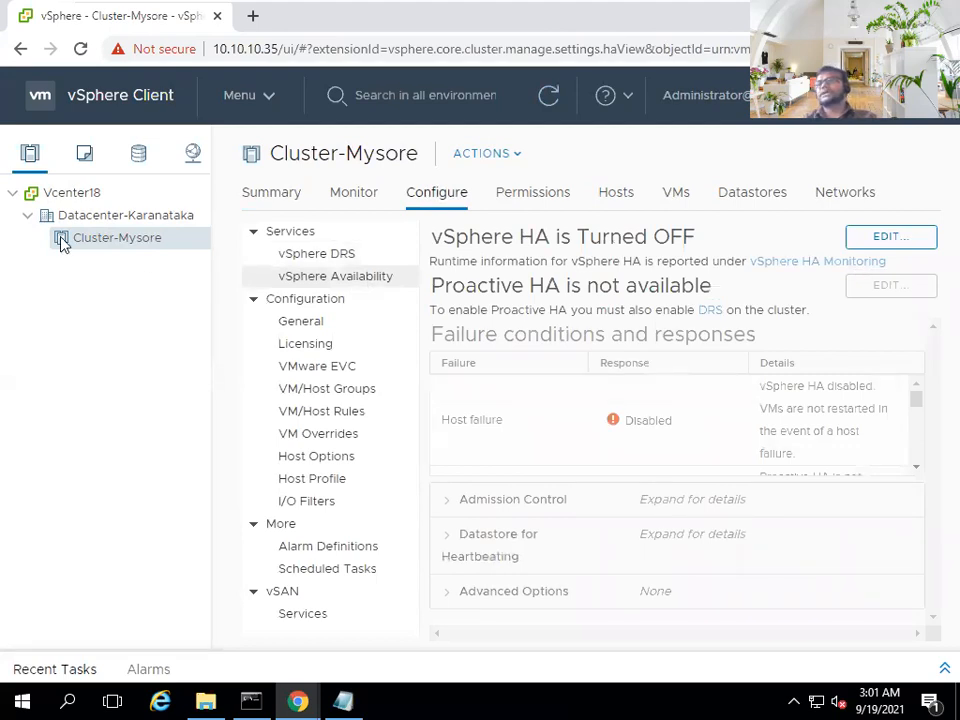
left_click(349, 259)
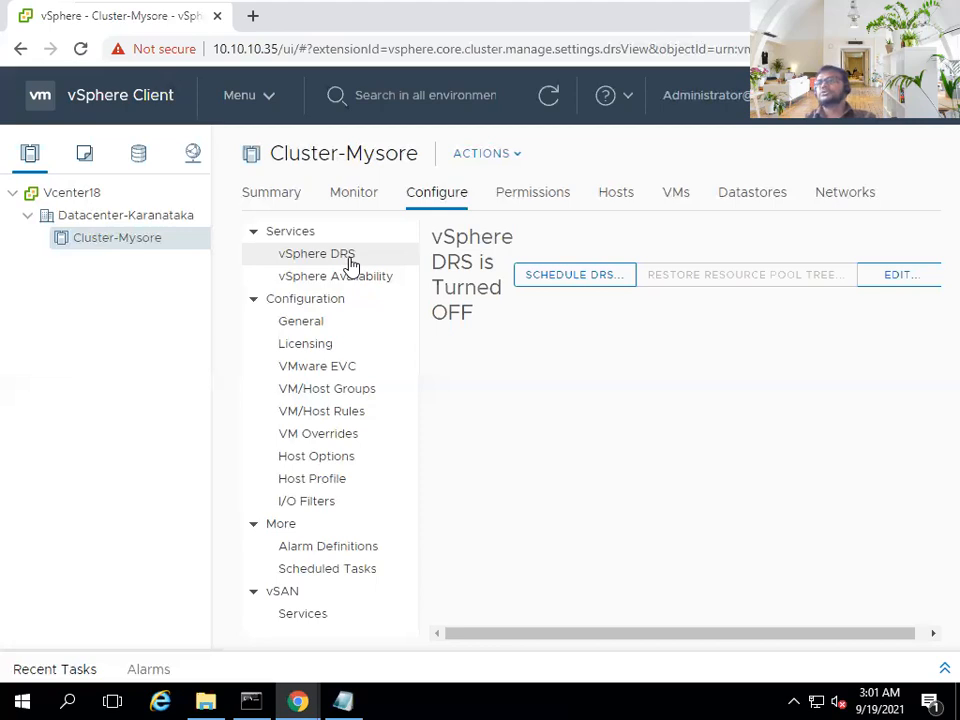
left_click_drag(416, 152, 275, 142)
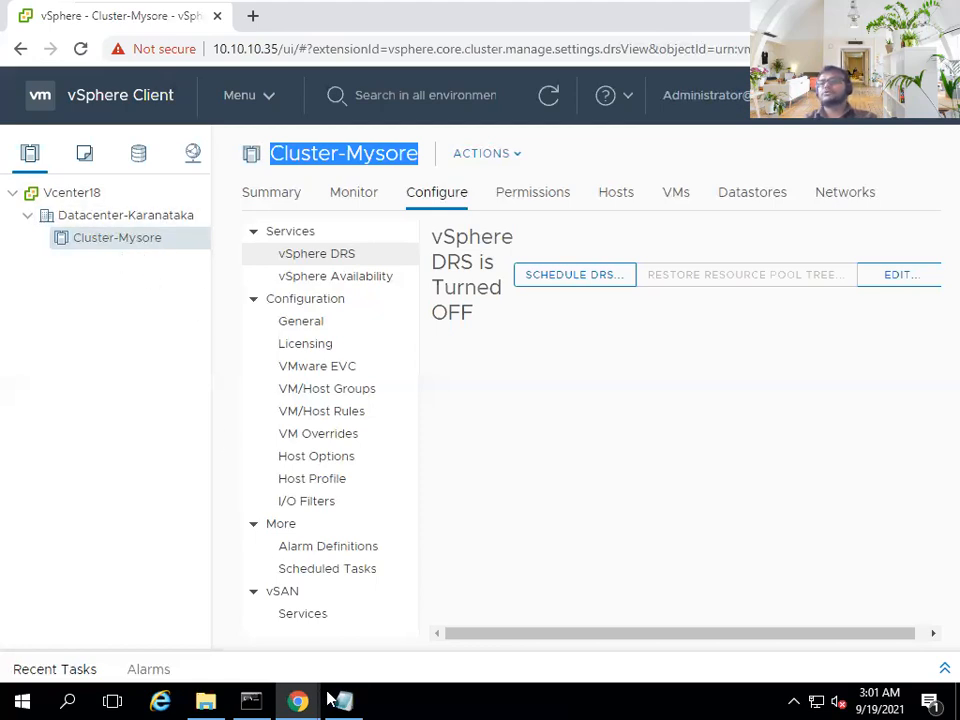
- Highlight the Datacenter and Cluster words of topic 4 in the course notes
left_click(818, 10)
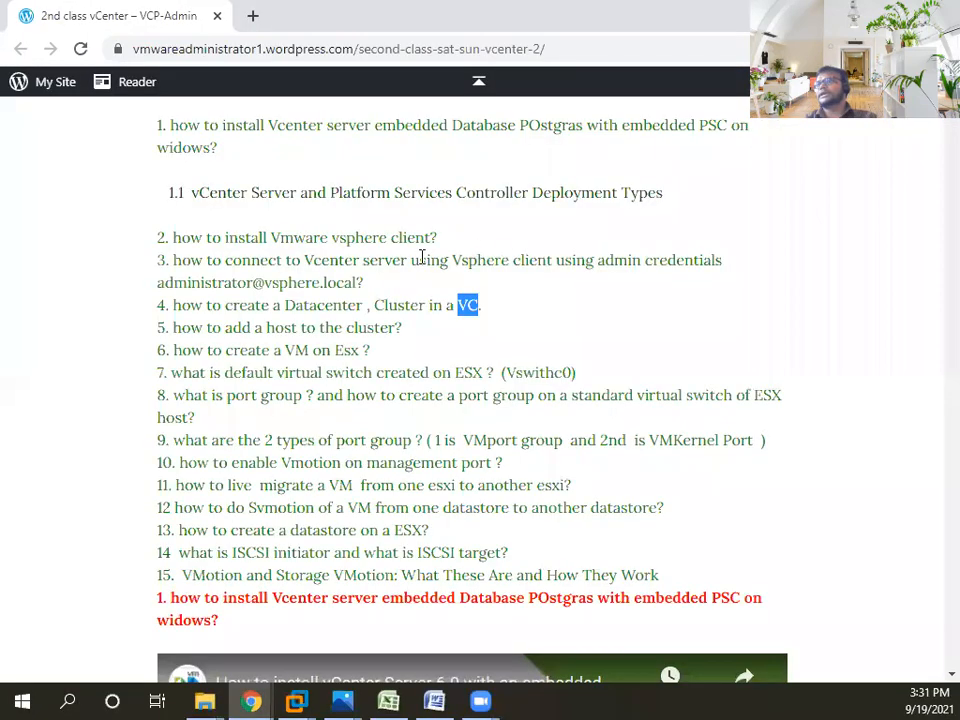
left_click(298, 304)
left_click_drag(287, 304, 362, 304)
double_click(400, 304)
left_click_drag(438, 302, 446, 304)
- Mark topic 5 on adding a host to the cluster, then return to the VCenter 18 VM
left_click_drag(174, 328, 422, 336)
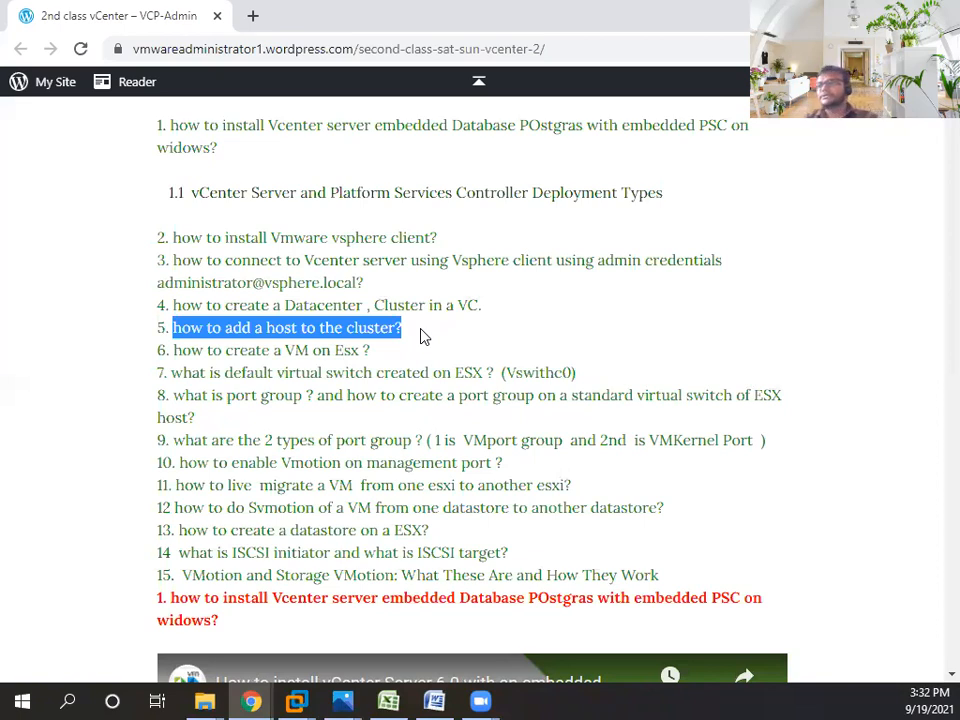
left_click(296, 701)
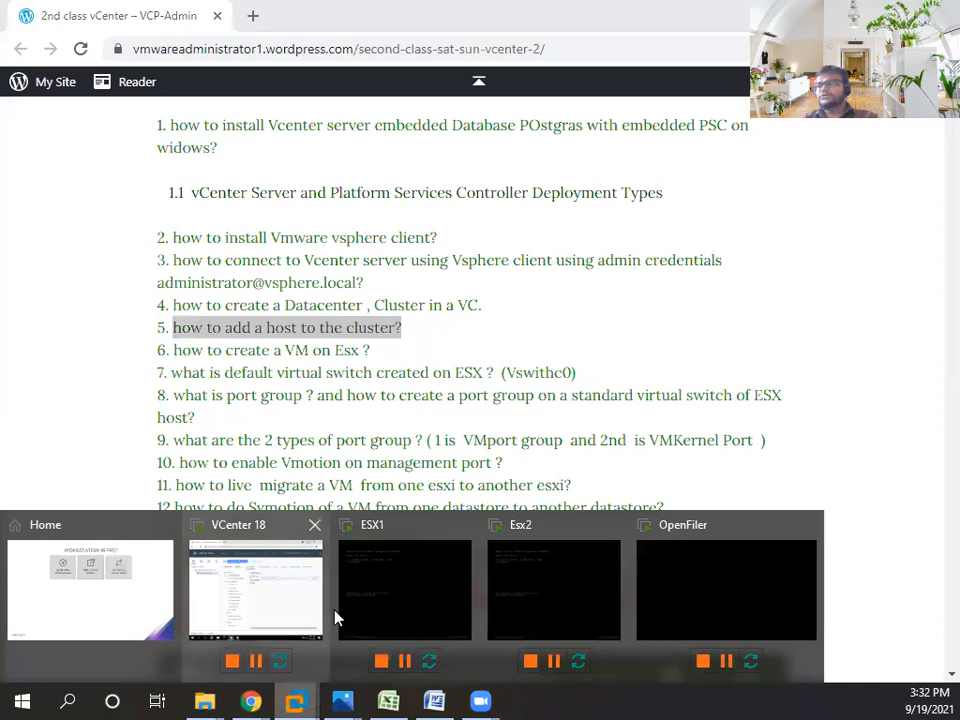
left_click(242, 583)
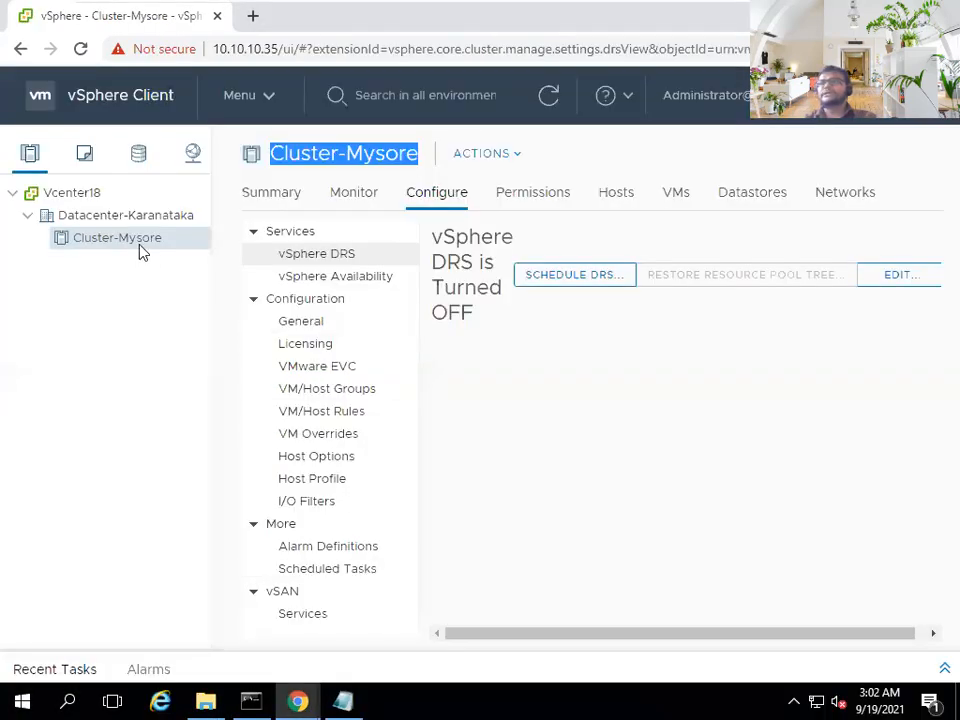
- Start Add Host on Cluster-Mysore, check the login notes, and bring up ESX1's console at 10.10.10.10
right_click(141, 250)
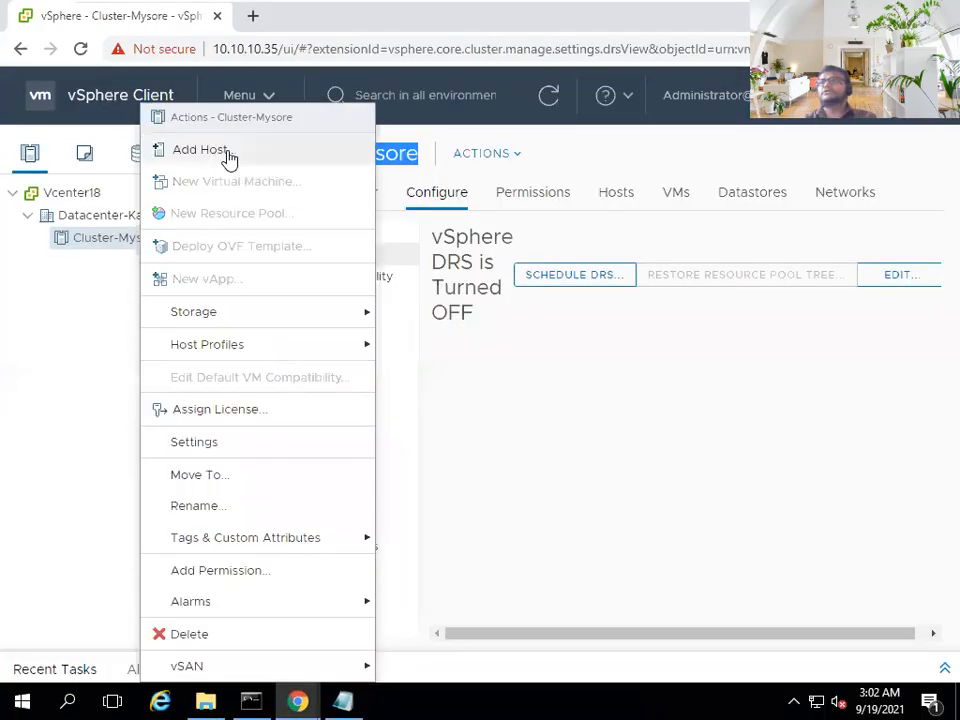
left_click(229, 156)
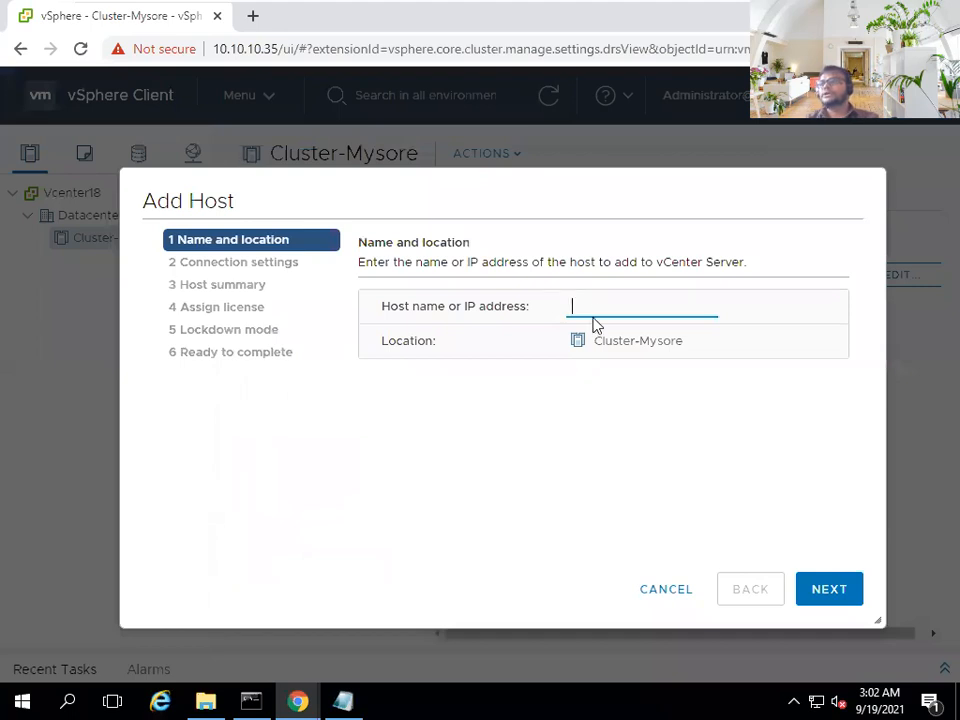
left_click(345, 701)
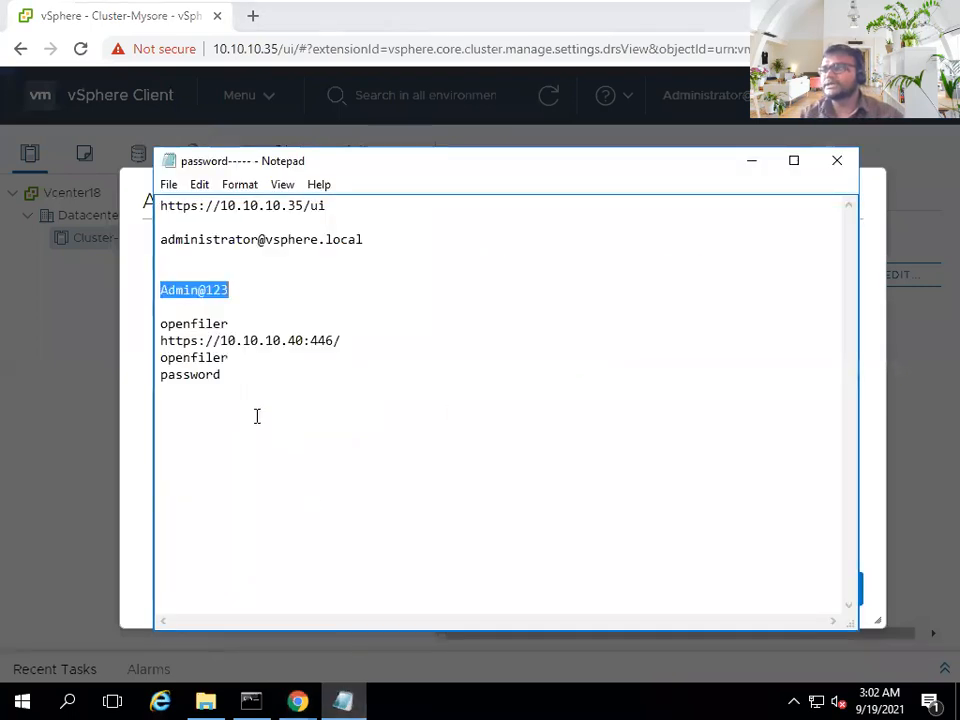
left_click(195, 310)
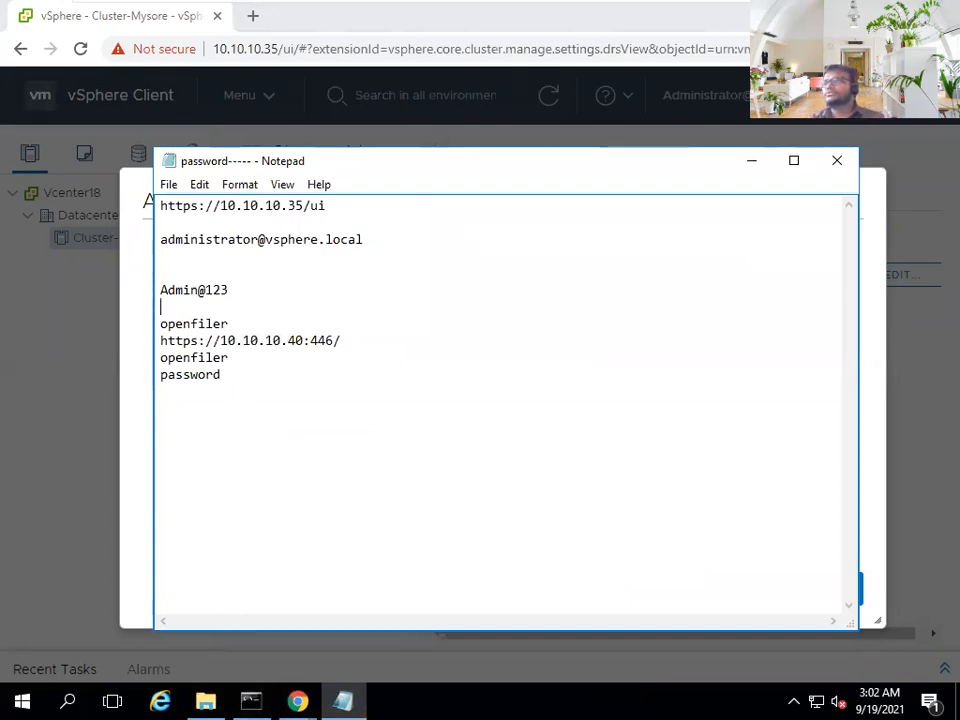
mouse_move(619, 6)
left_click(688, 14)
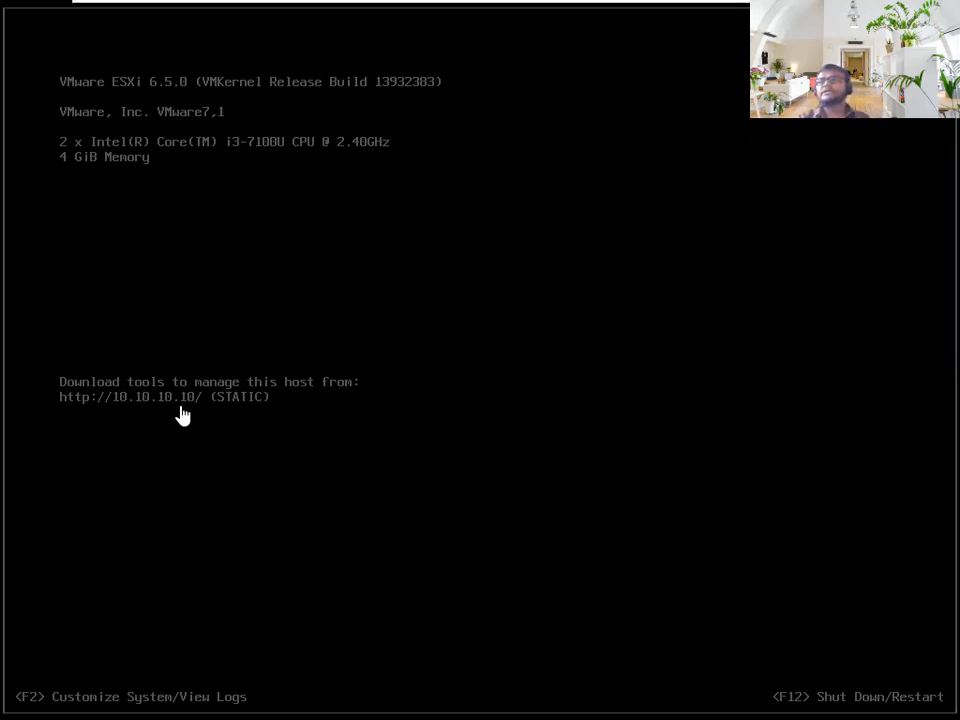
- Check the Esx2 console address 10.10.10.11 and the ESX1 console, then return to vCenter 18
mouse_move(743, 6)
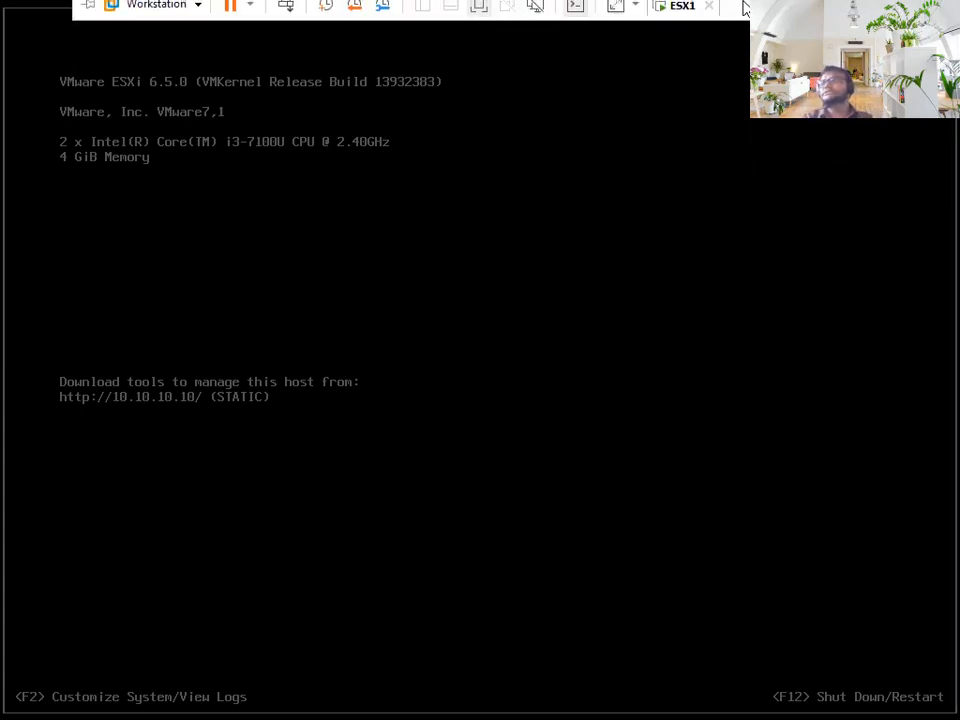
left_click(676, 15)
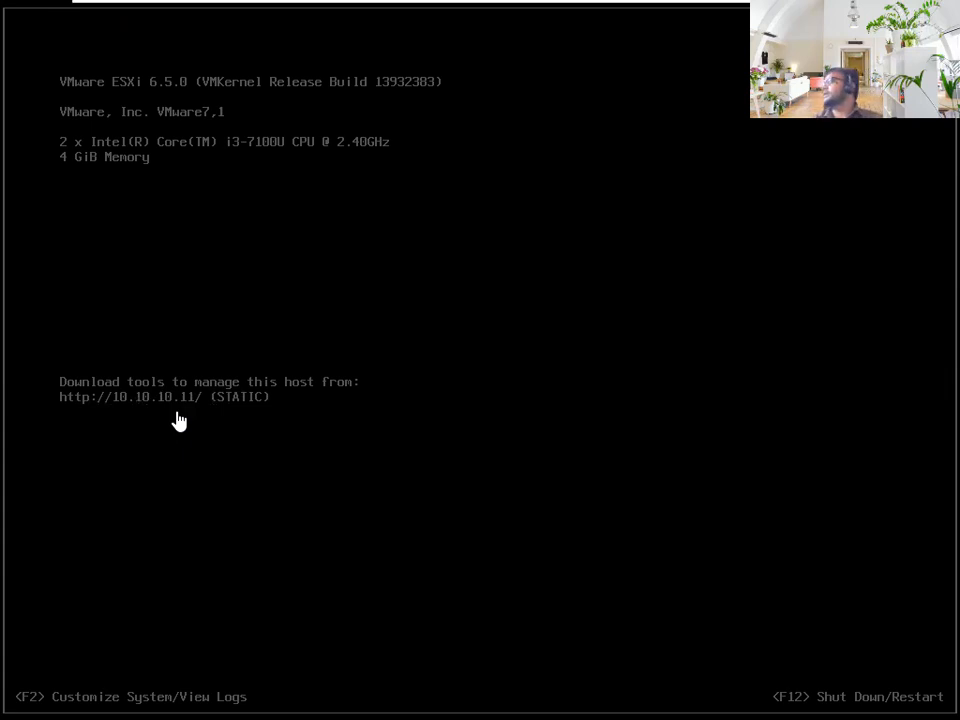
mouse_move(731, 6)
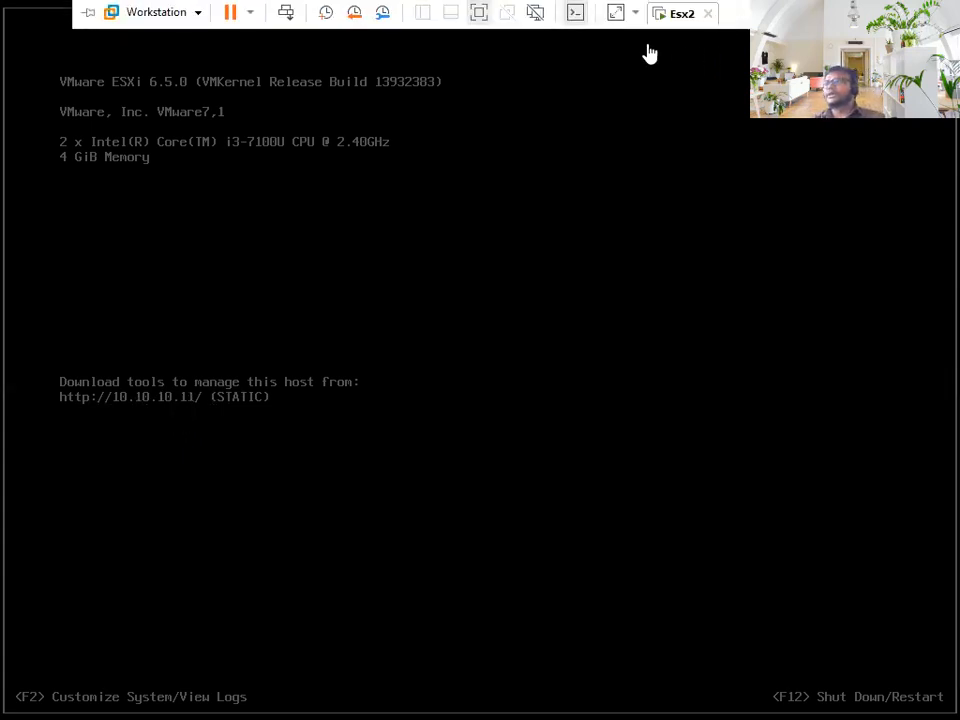
left_click(676, 20)
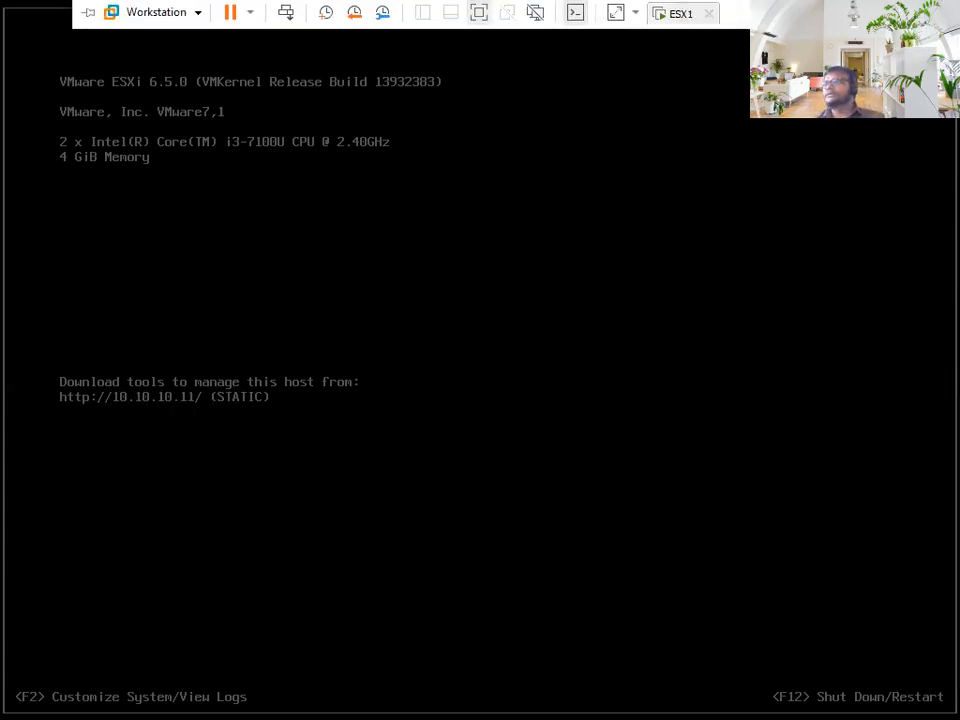
left_click(684, 14)
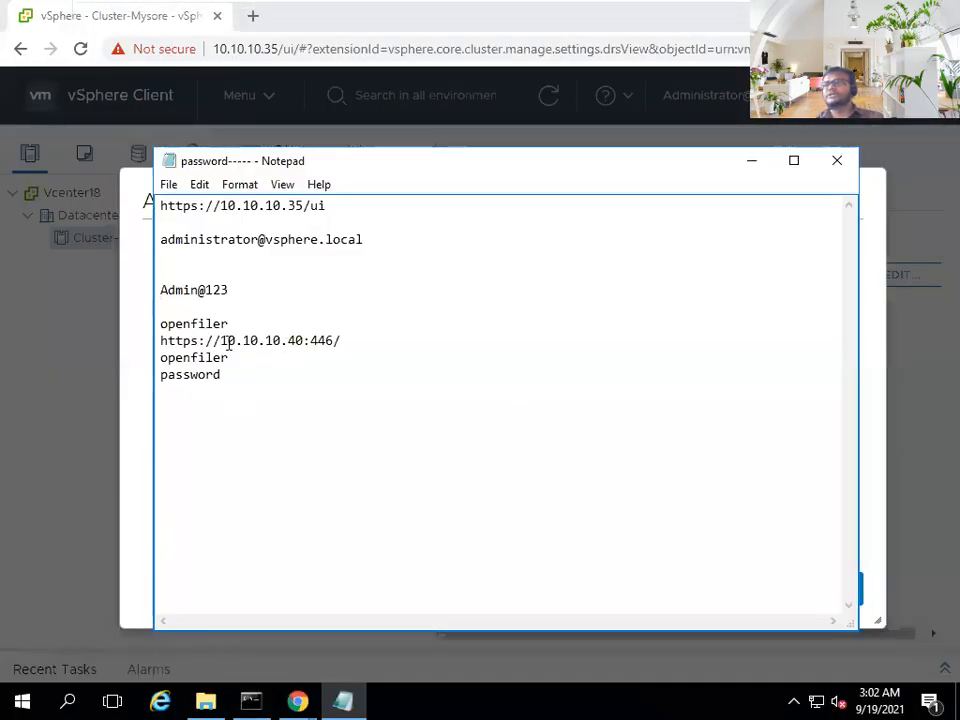
- Select the 10.10.10.40 address in the notes and ping 10.10.10.10 in Command Prompt
left_click_drag(220, 341, 301, 335)
key("ctrl+c")
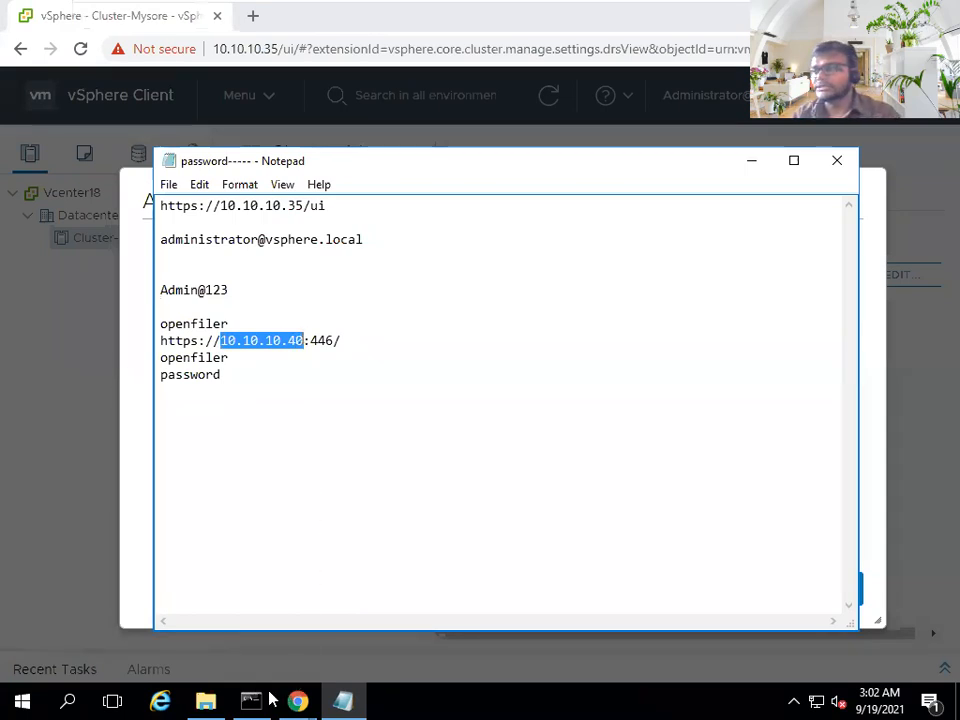
left_click(252, 700)
key("Return")
key("Return")
type("ping ")
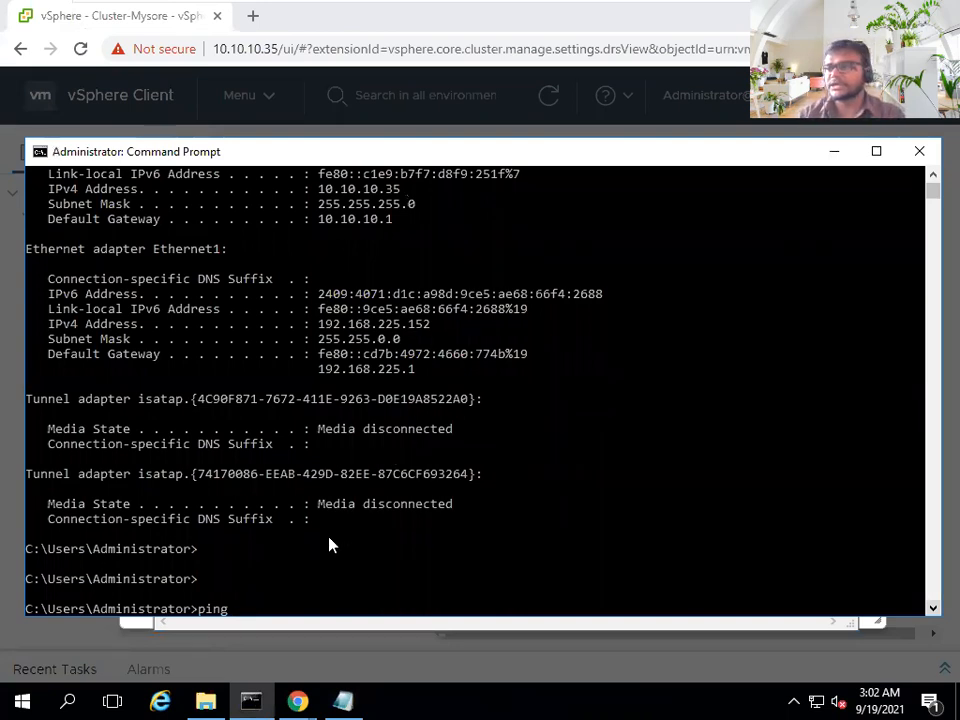
type("10.10")
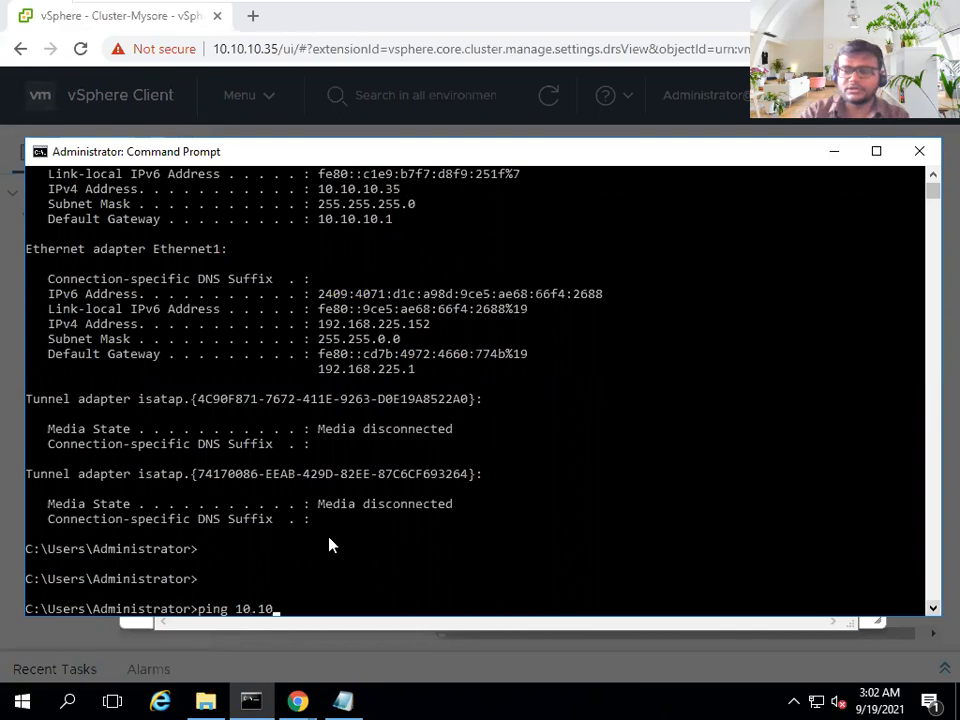
type(".10.10")
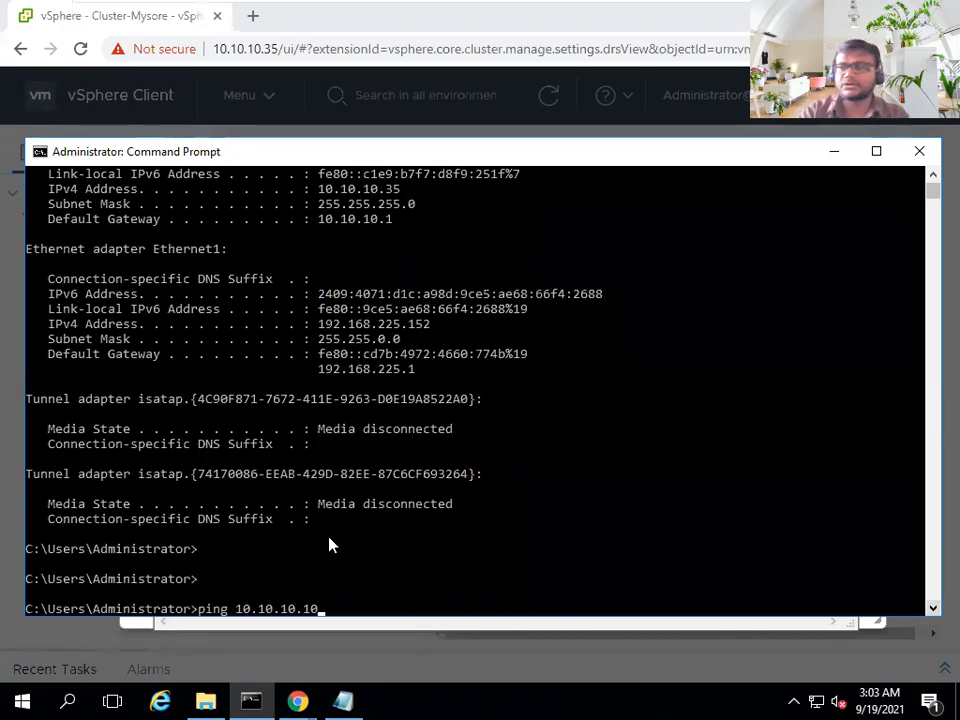
key("Return")
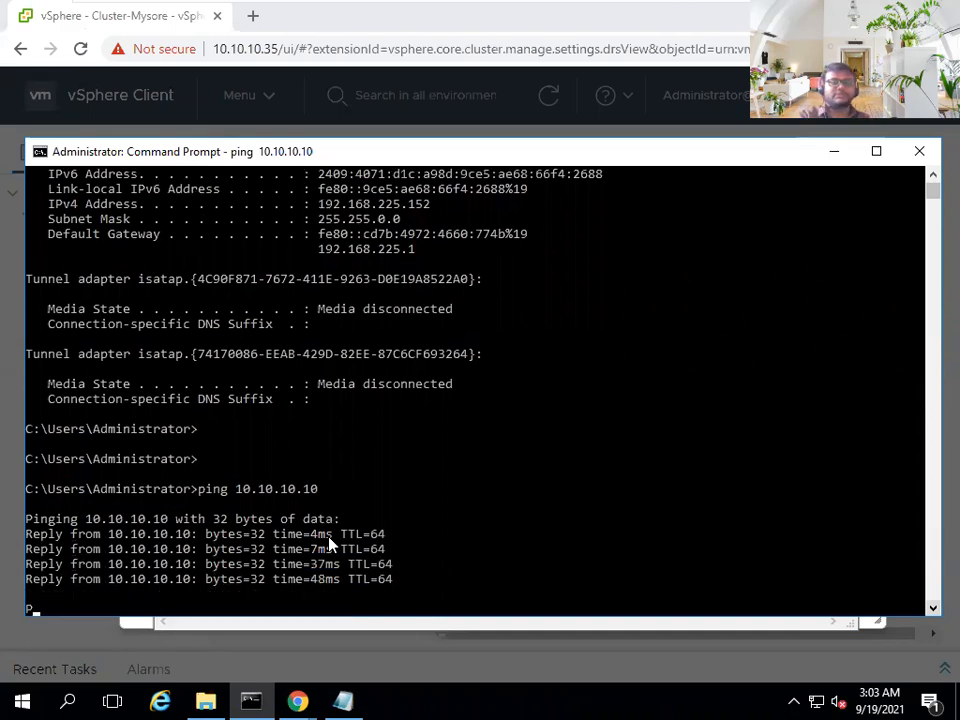
- Ping 10.10.10.11 as well, getting 4/4 replies, and minimize the console
key("Return")
key("Up")
key("BackSpace")
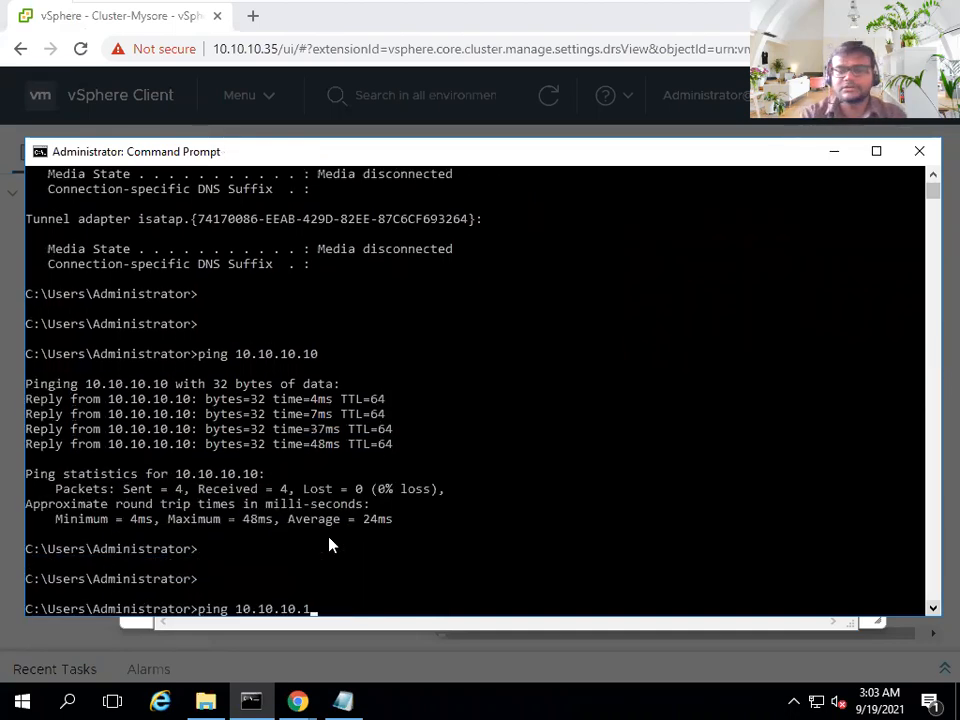
type("1")
key("Return")
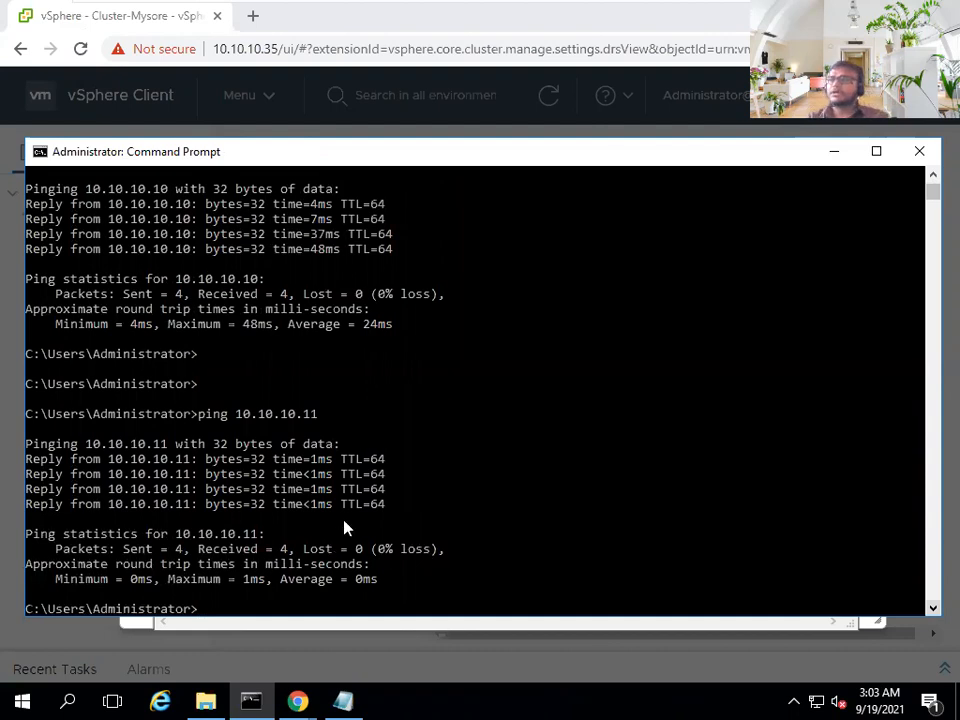
left_click(834, 152)
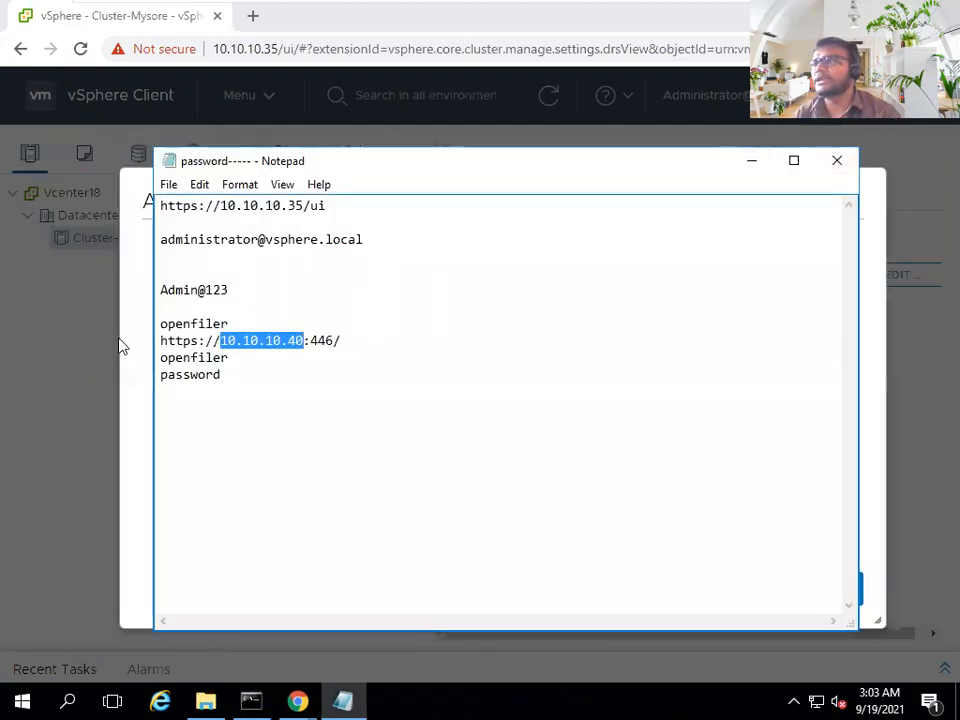
- Enter 10.10.10.10 as the host address in the Add Host wizard and continue
left_click(122, 343)
left_click(570, 306)
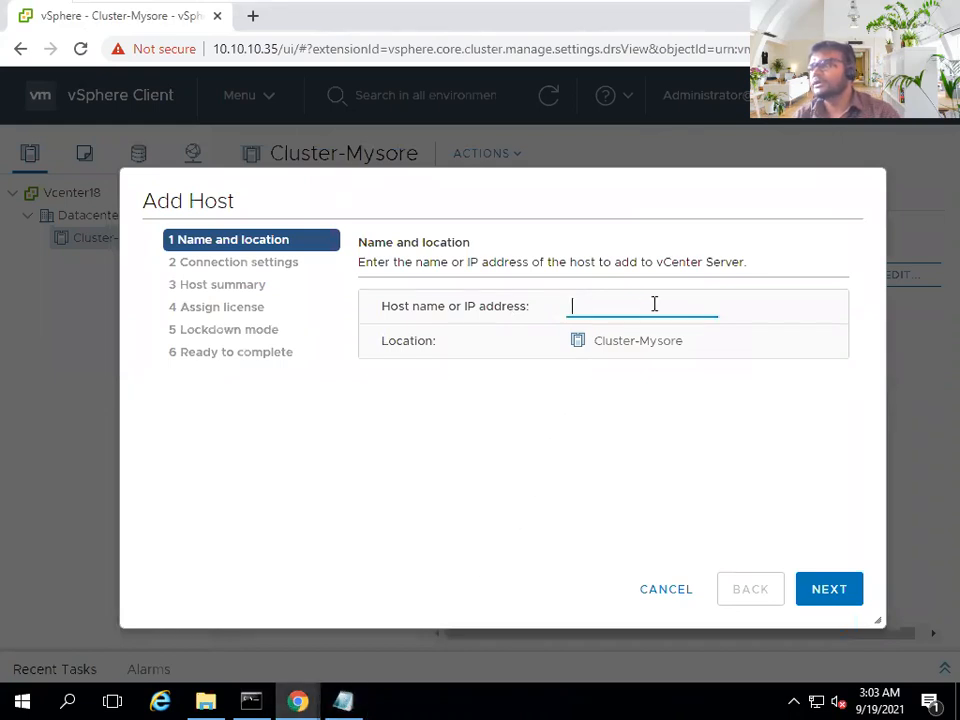
left_click(343, 700)
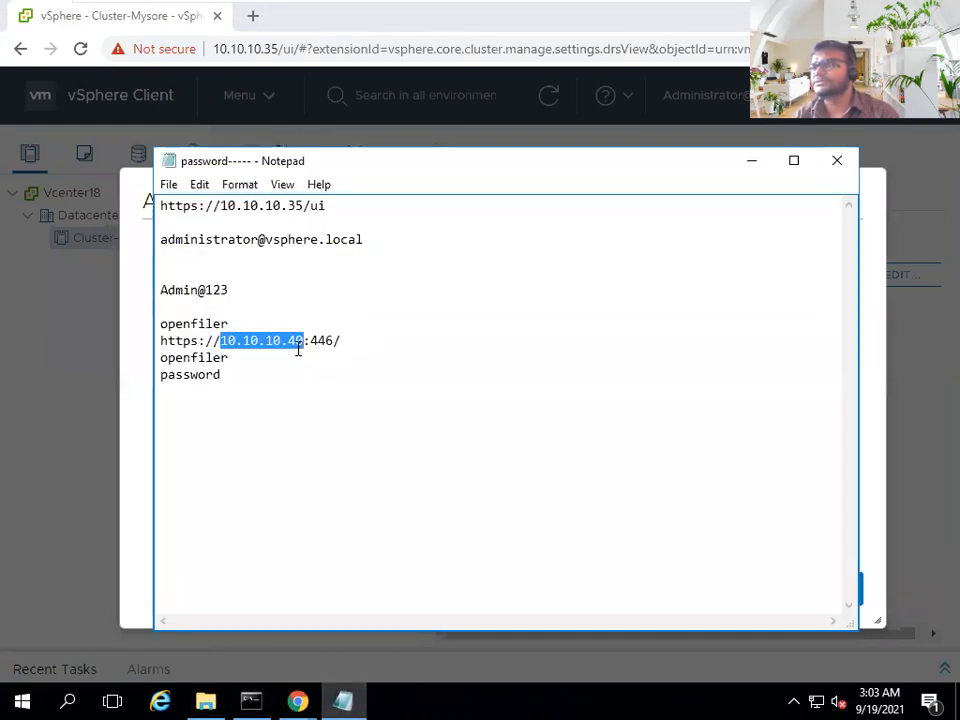
left_click(893, 343)
left_click(707, 311)
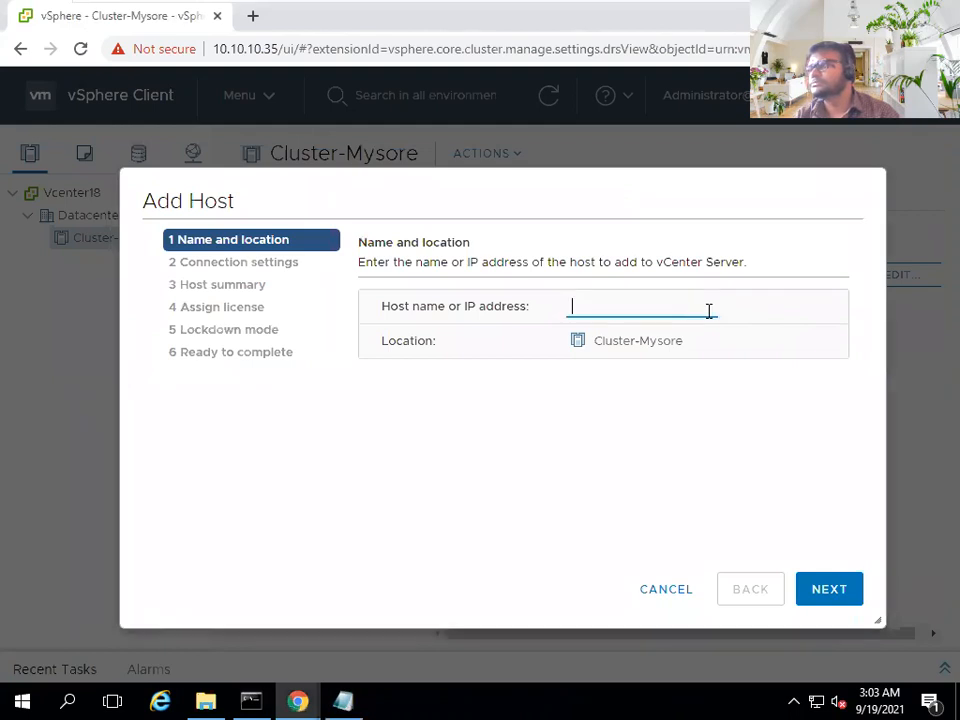
key("ctrl+v")
key("BackSpace")
key("BackSpace")
type("10")
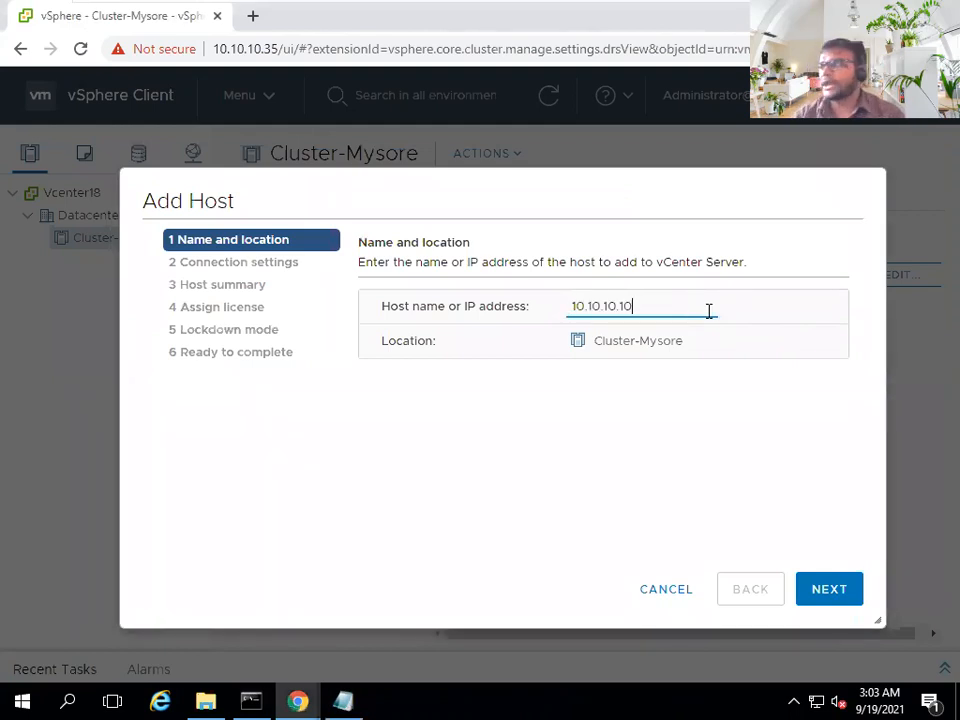
left_click(849, 601)
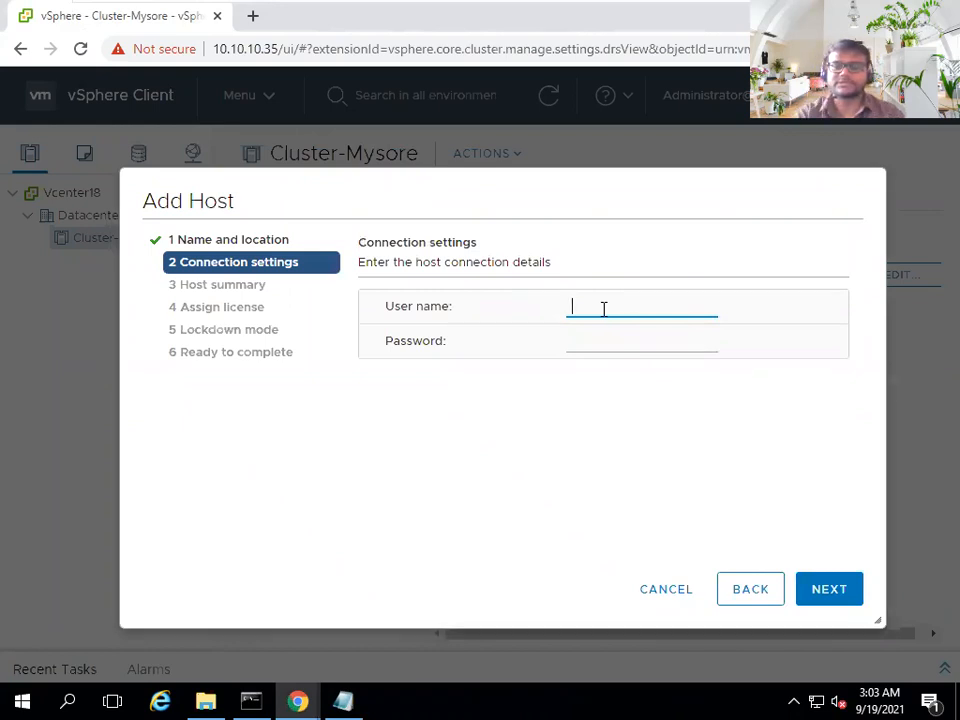
- Enter user name root and the host password, then submit the connection settings
type("root")
key("Tab")
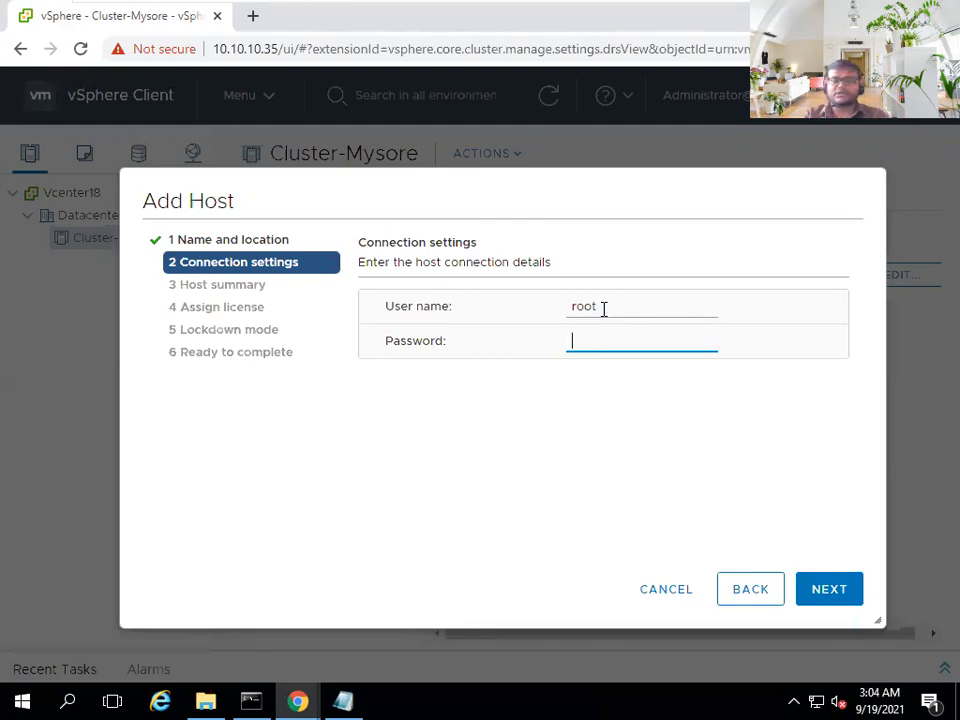
type("••••••••••")
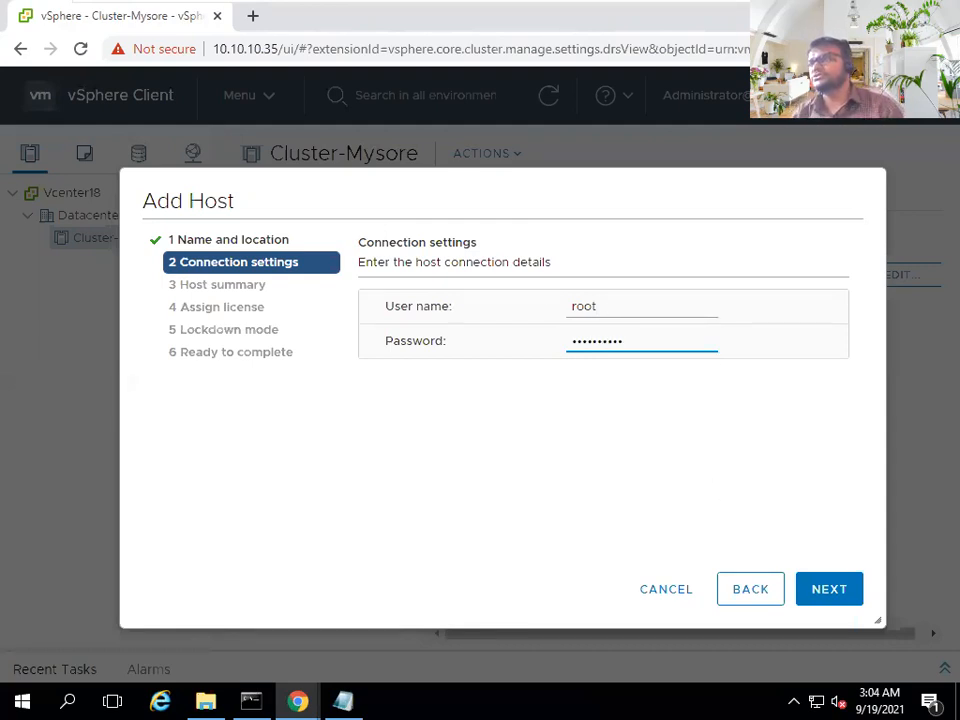
left_click(281, 247)
left_click(282, 264)
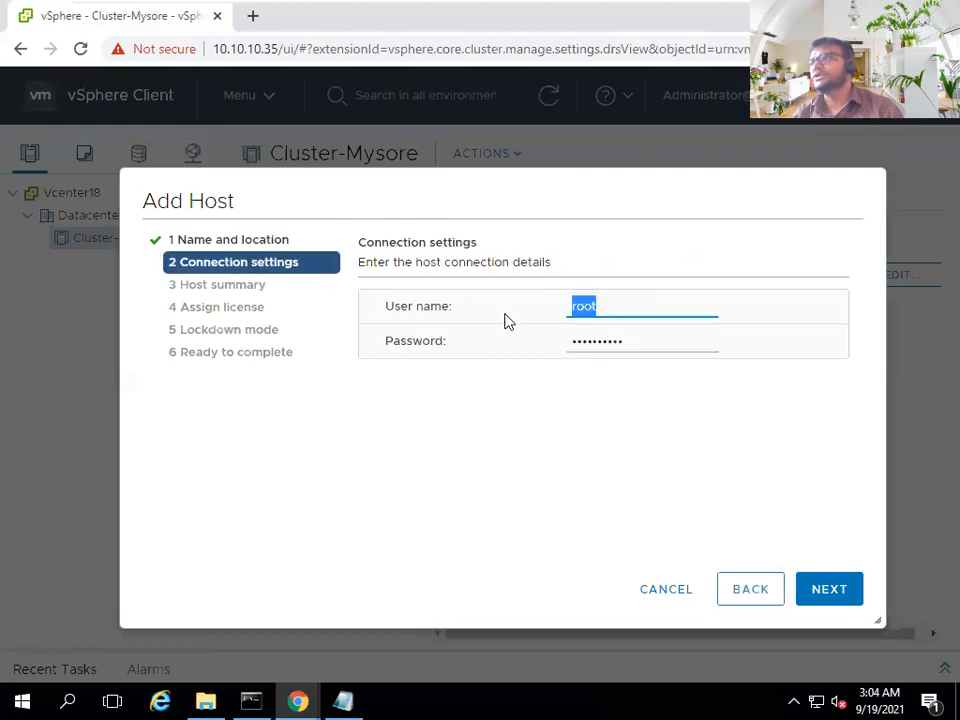
left_click(828, 590)
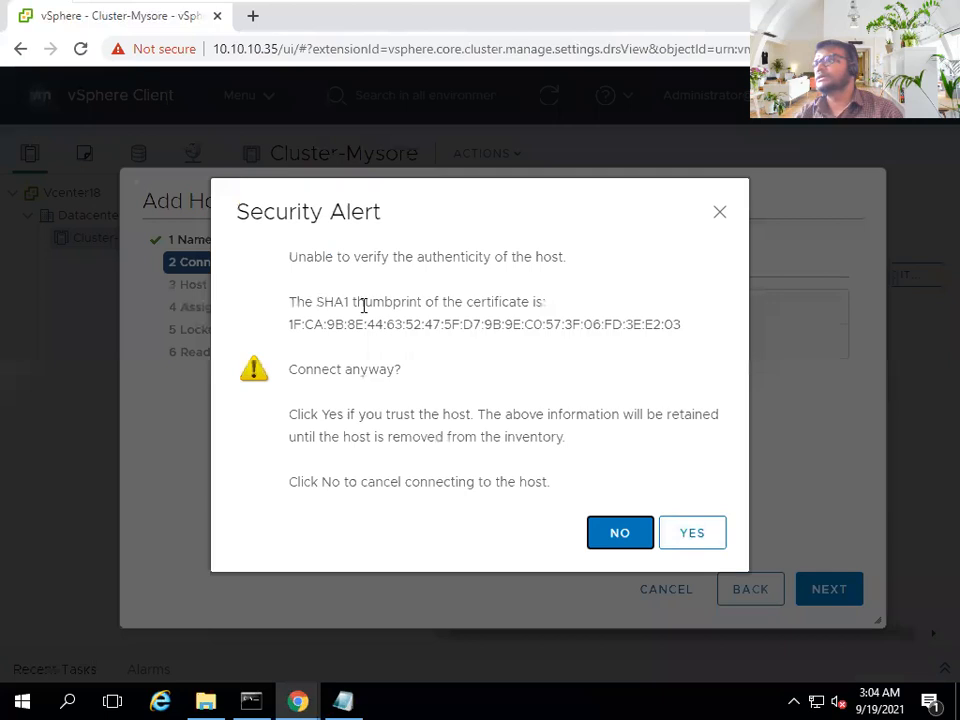
- Accept the Security Alert to trust the host's SHA1 certificate thumbprint
left_click_drag(317, 302, 575, 341)
double_click(452, 303)
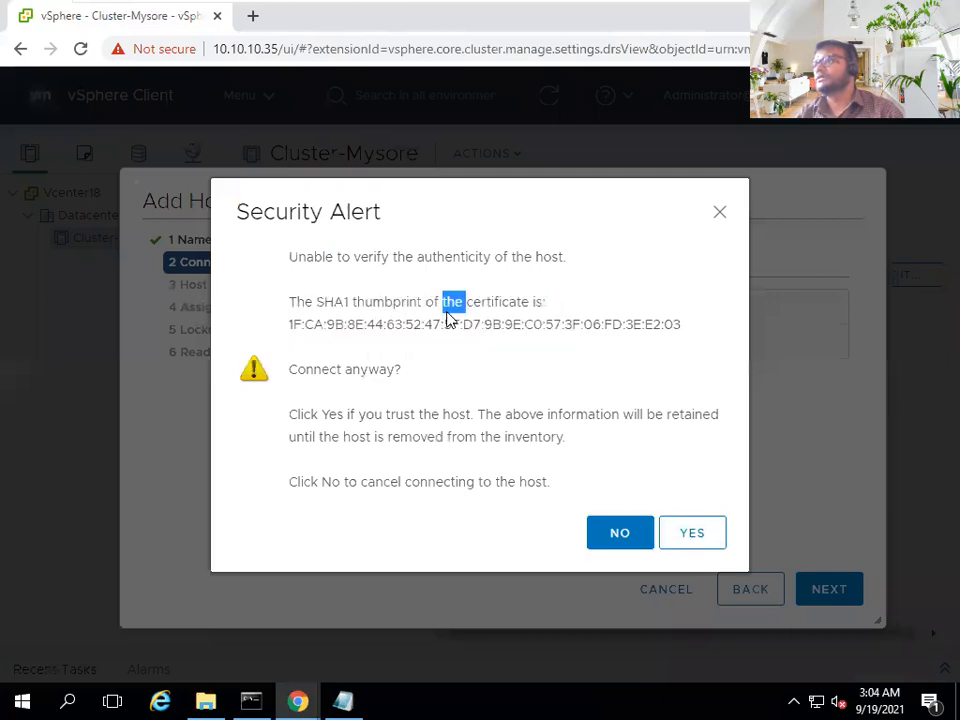
left_click(697, 546)
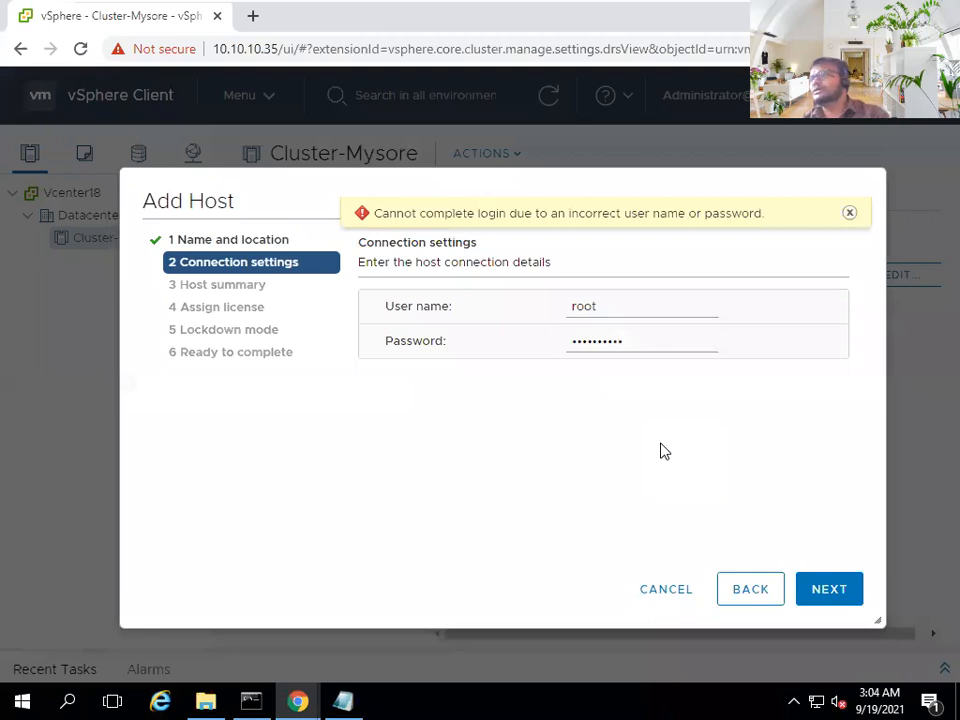
- Replace the rejected password with the correct one copied from the notes and resubmit
left_click_drag(637, 344, 570, 343)
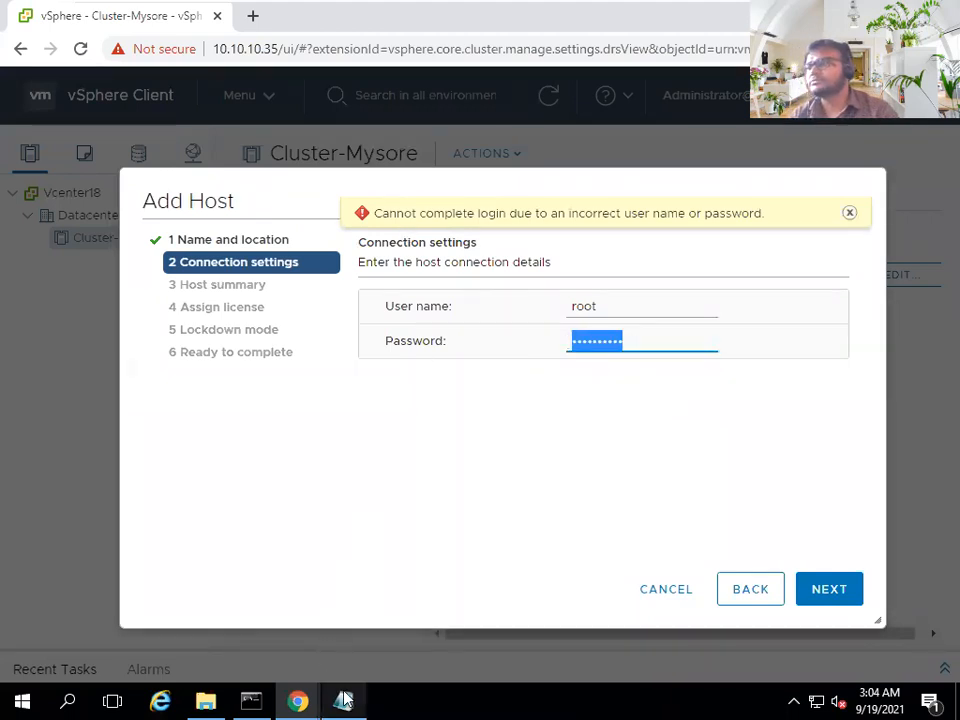
key("alt+Tab")
left_click_drag(229, 289, 152, 291)
key("ctrl+c")
key("alt+Tab")
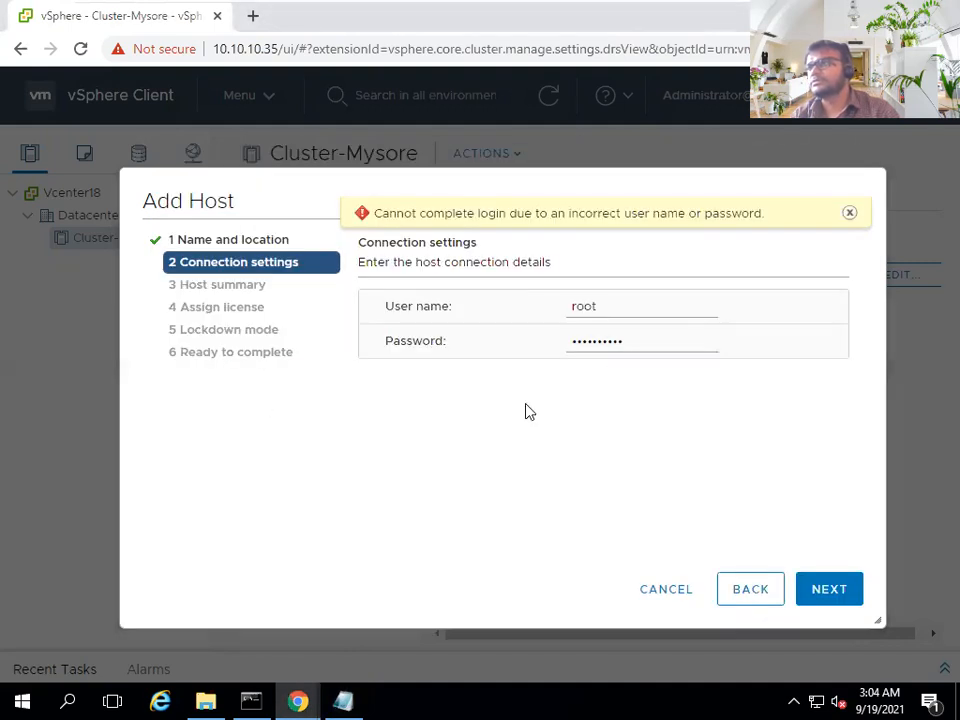
left_click_drag(628, 343, 531, 349)
key("ctrl+v")
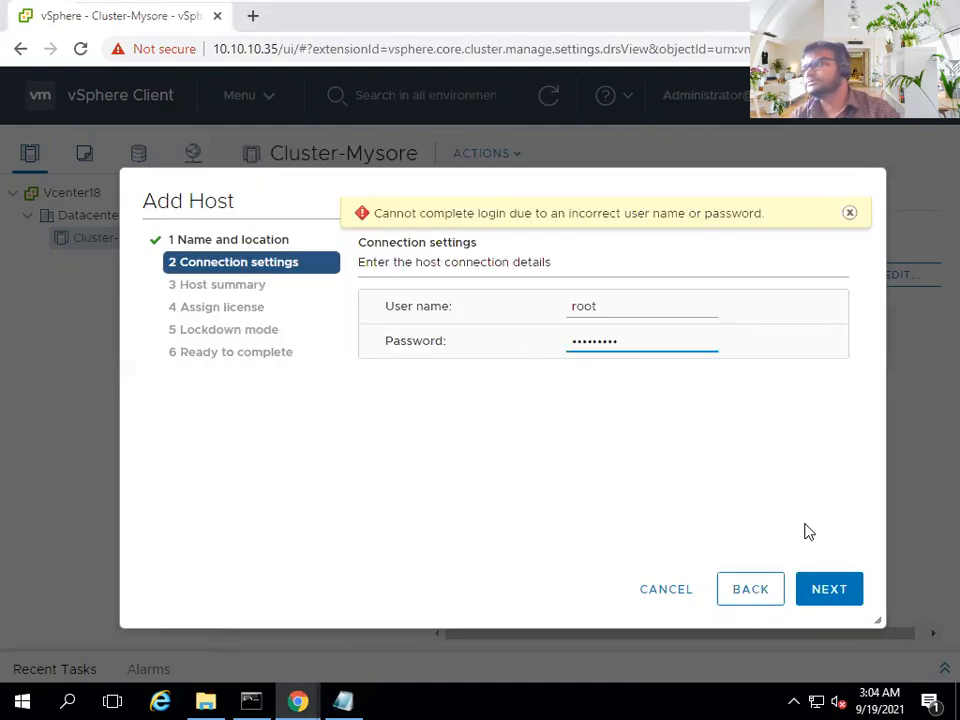
left_click(822, 594)
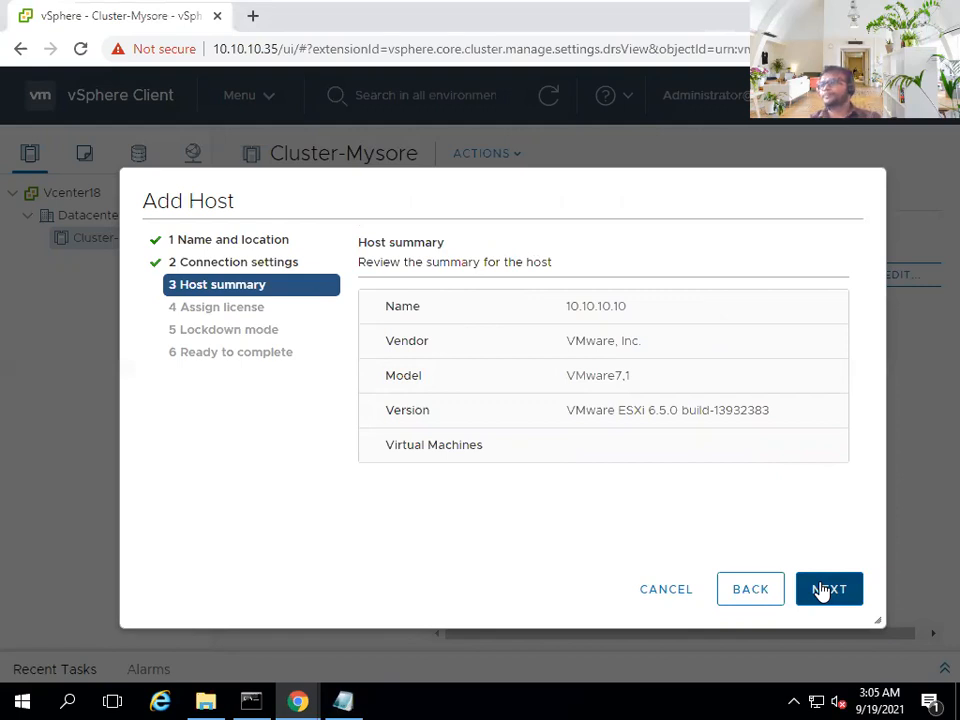
- Highlight the host's ESXi 6.5 version, then switch to Witeboard and erase the yellow square's top edge
left_click_drag(403, 412, 422, 412)
left_click_drag(576, 411, 667, 418)
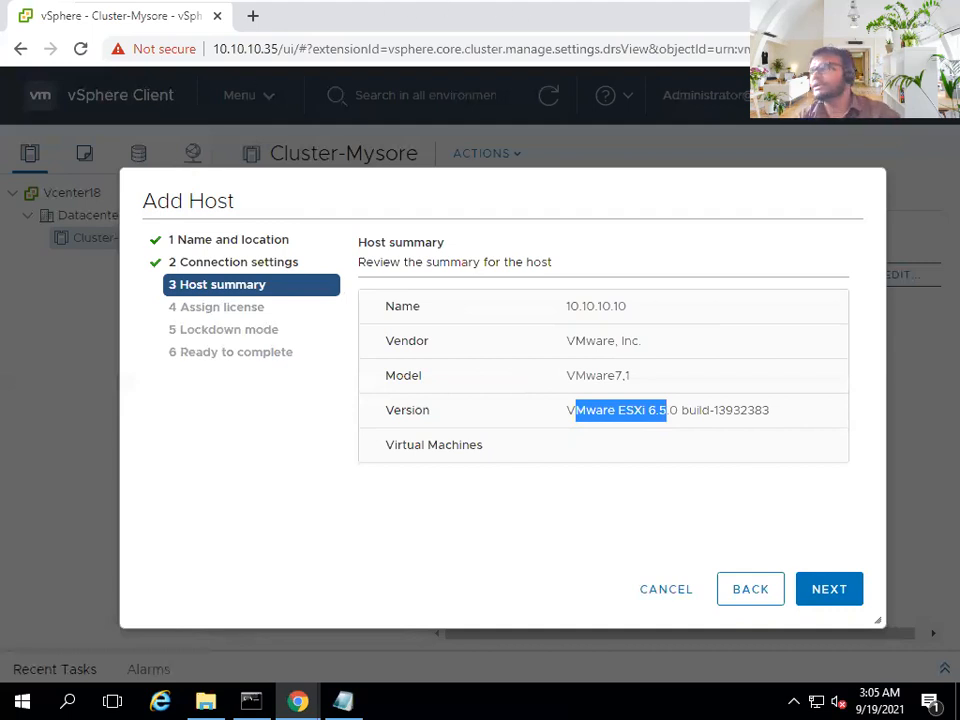
left_click(818, 10)
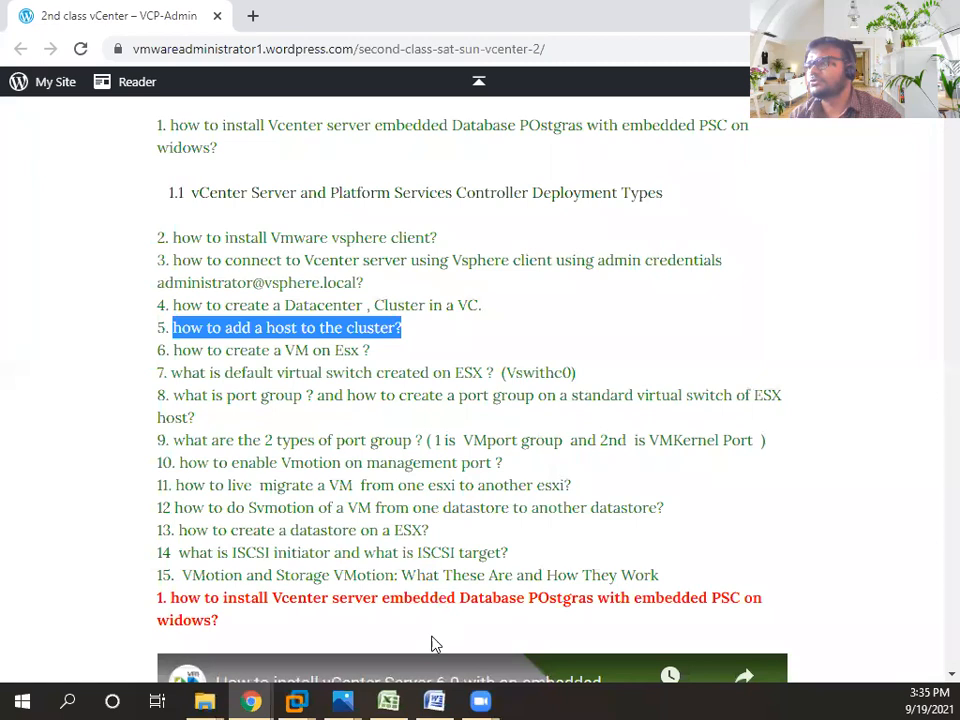
mouse_move(253, 700)
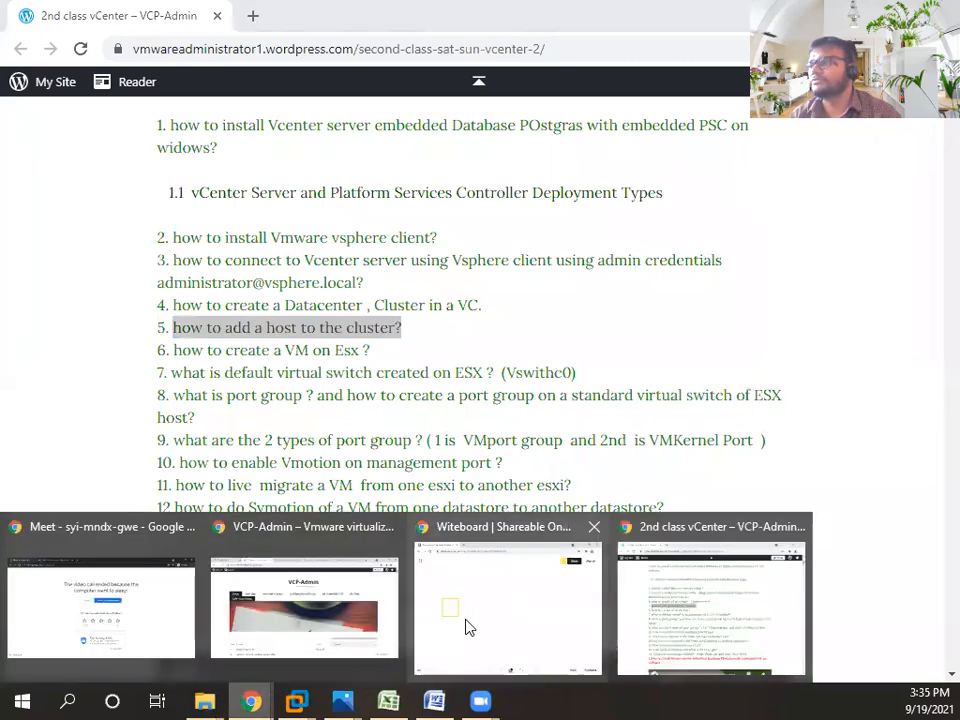
left_click(467, 626)
mouse_move(240, 320)
left_mouse_down()
mouse_move(148, 295)
mouse_move(150, 373)
mouse_move(229, 347)
left_mouse_up()
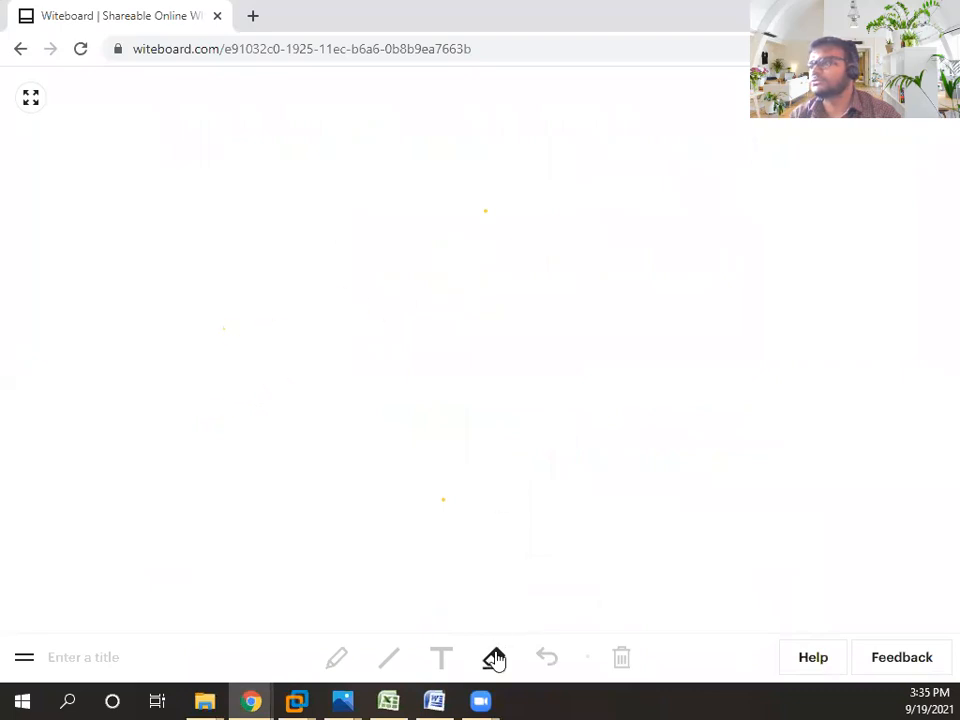
- Draw a yellow square and label it 'vcenter' with '7.0' on the line below
left_click(336, 657)
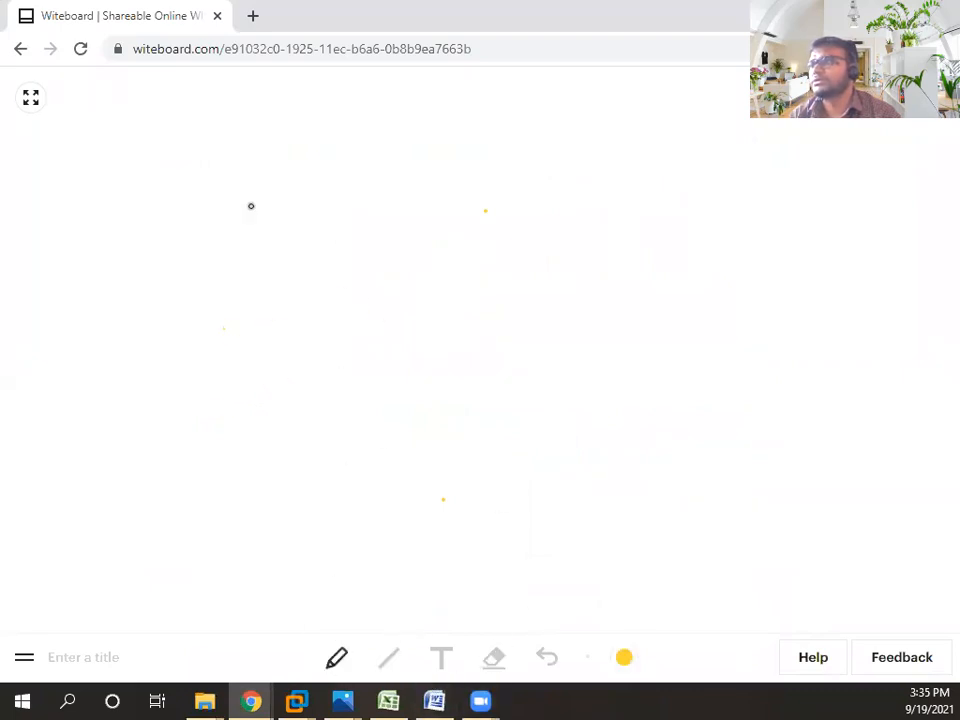
mouse_move(223, 189)
left_mouse_down()
mouse_move(221, 259)
mouse_move(366, 270)
mouse_move(279, 179)
mouse_move(224, 184)
left_mouse_up()
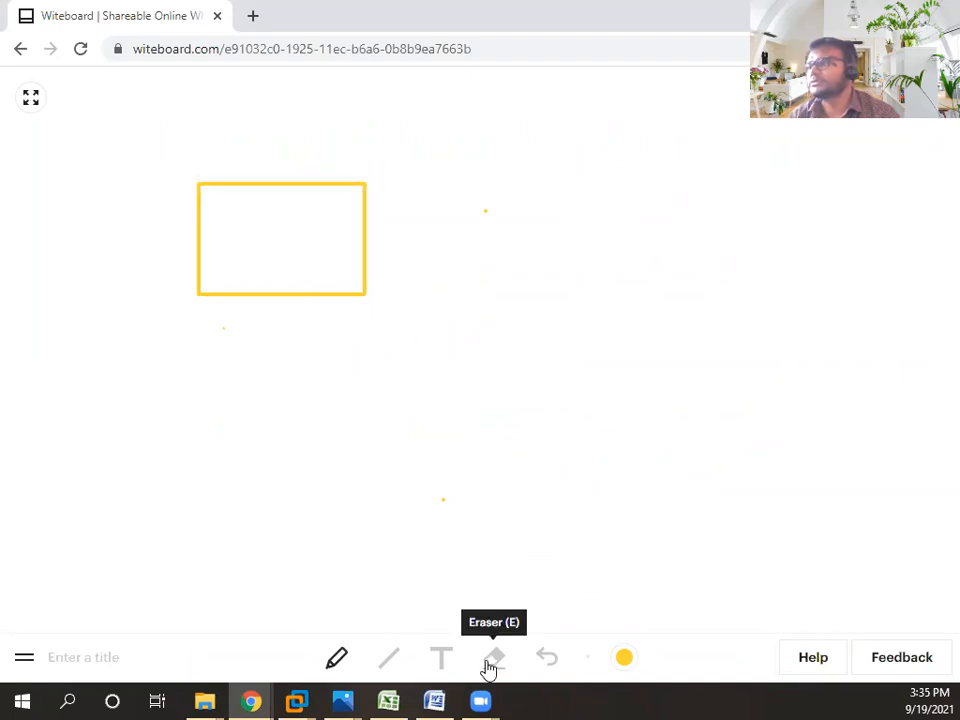
left_click(438, 659)
left_click(214, 236)
type("vcenter")
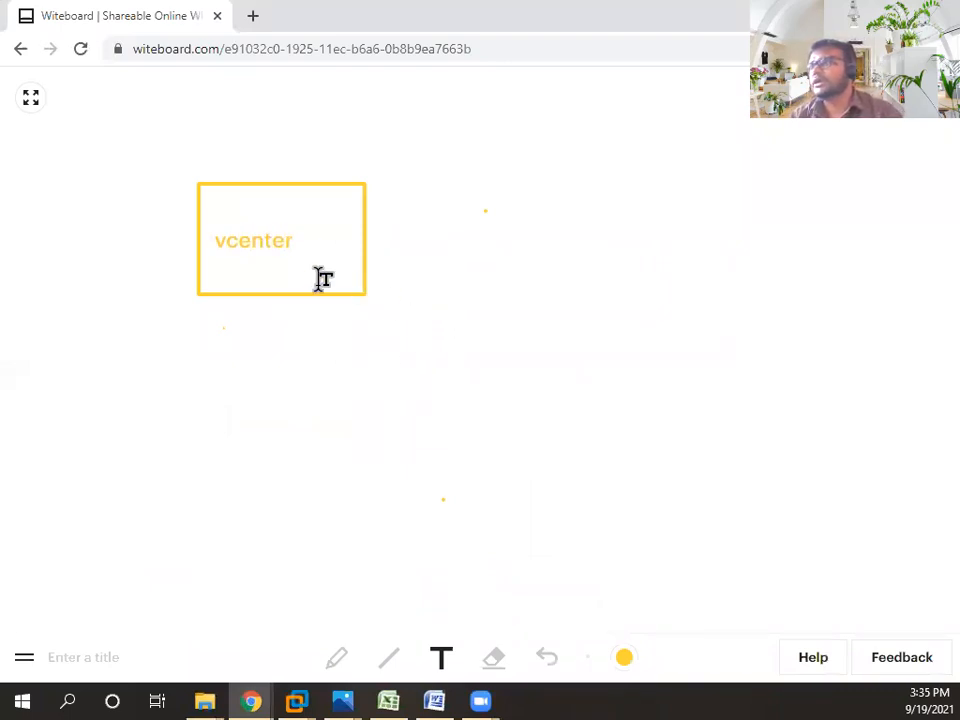
left_click(238, 262)
type("7.0")
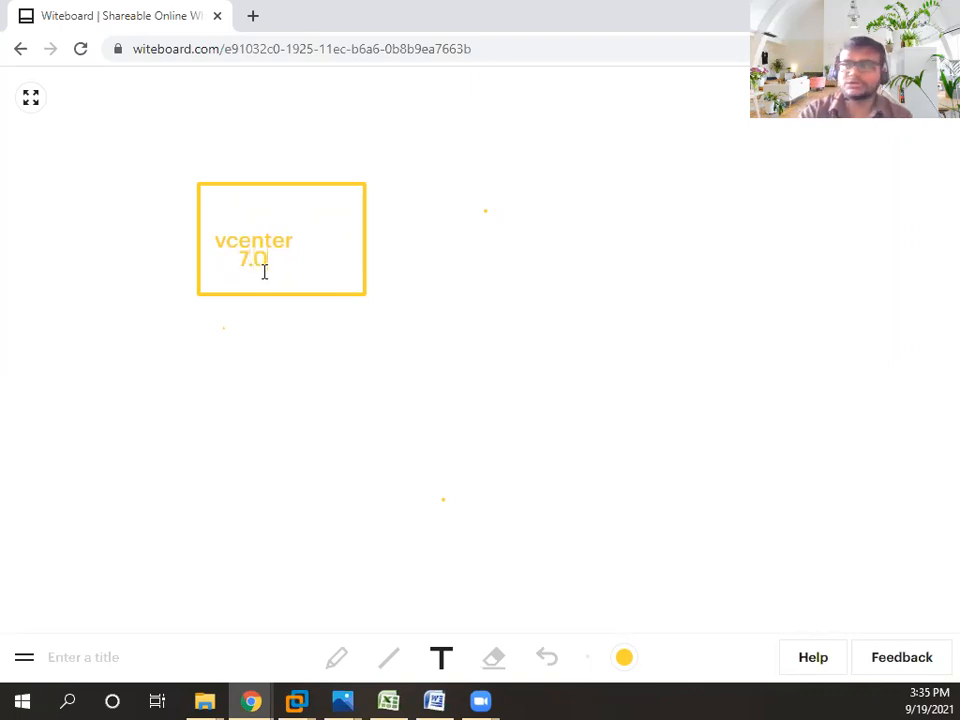
- Draw a green box to the right of the vcenter 7.0 box
left_click(339, 660)
left_click(624, 659)
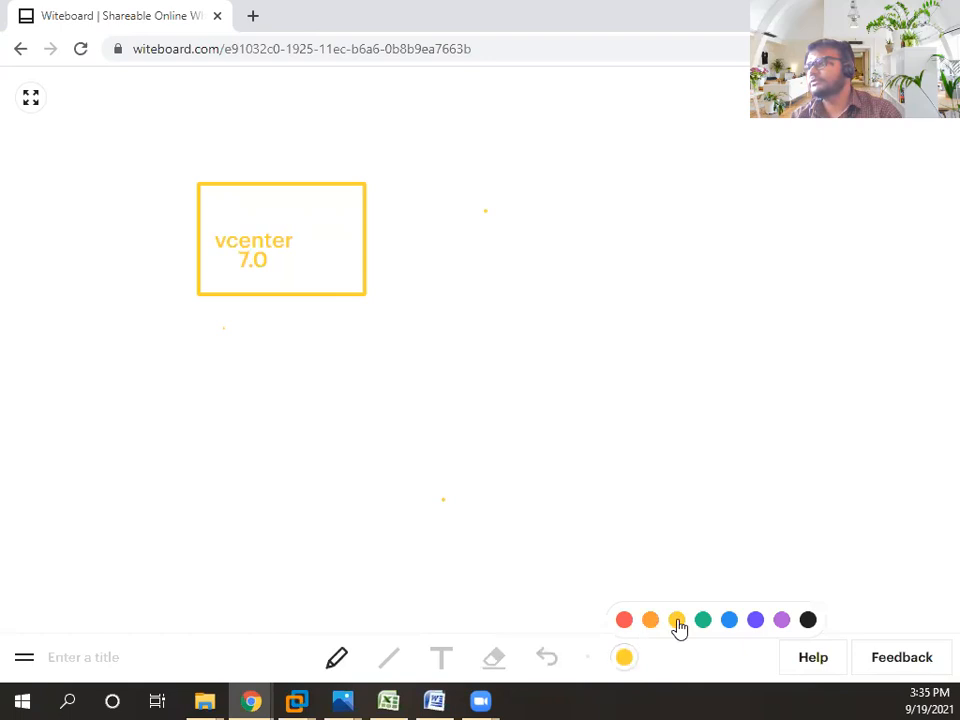
left_click(703, 620)
mouse_move(505, 238)
left_mouse_down()
mouse_move(508, 330)
mouse_move(598, 334)
mouse_move(601, 222)
mouse_move(510, 236)
left_mouse_up()
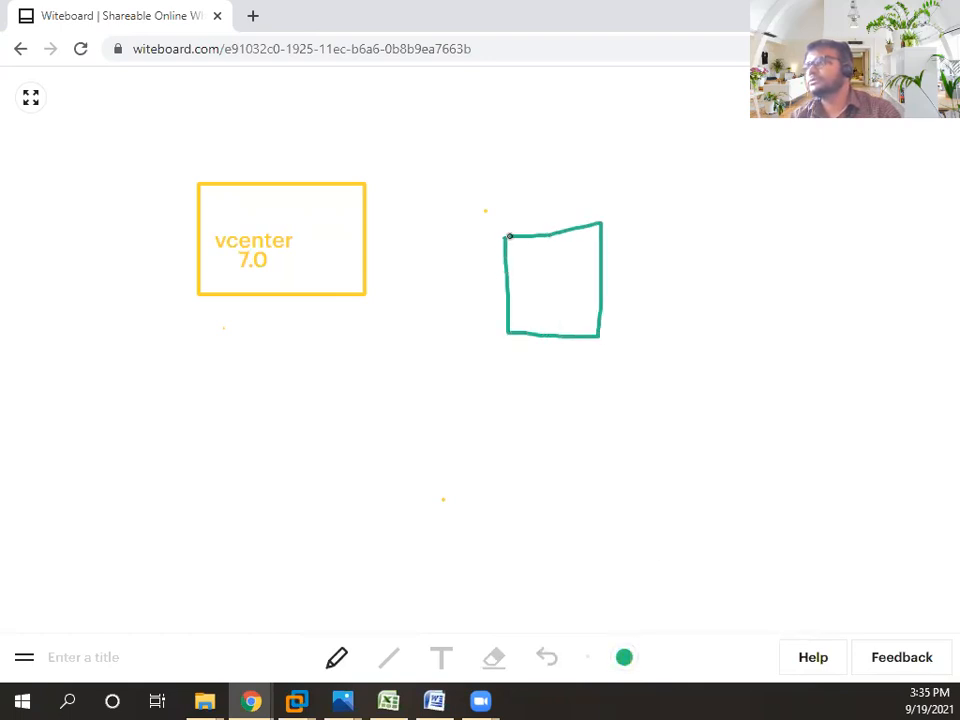
- Draw a purple box below the green box
left_click(624, 659)
left_click(781, 620)
left_click_drag(523, 388, 531, 486)
mouse_move(523, 390)
left_mouse_down()
mouse_move(615, 388)
mouse_move(616, 487)
mouse_move(536, 492)
left_mouse_up()
- Label the green box 'esxi1' with '6.5' on the line below
left_click(440, 657)
left_click(560, 321)
type("esx")
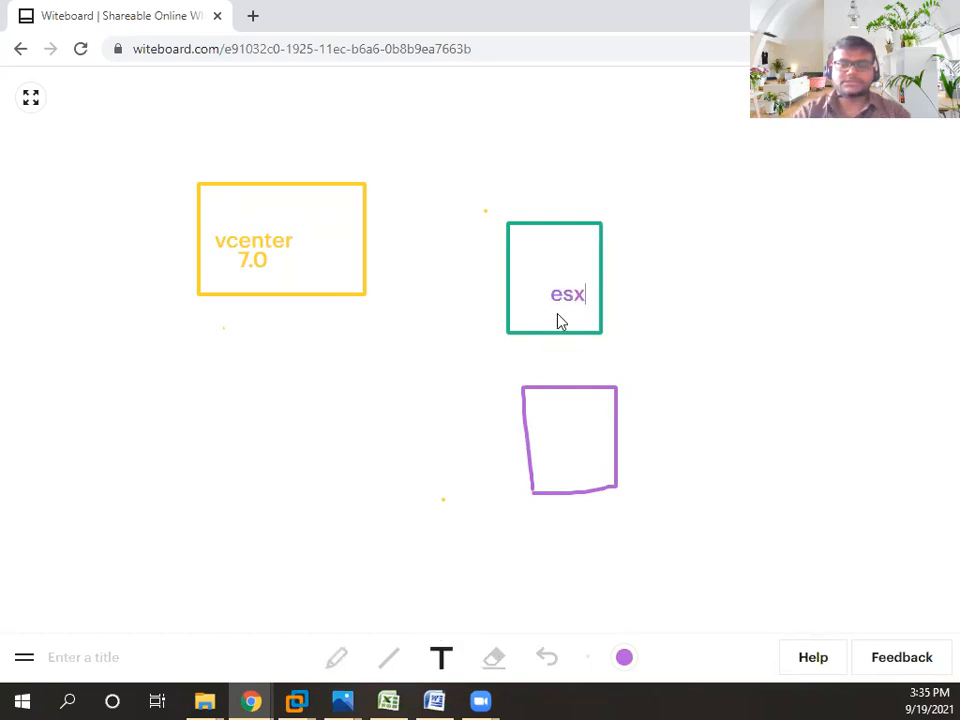
type("i1")
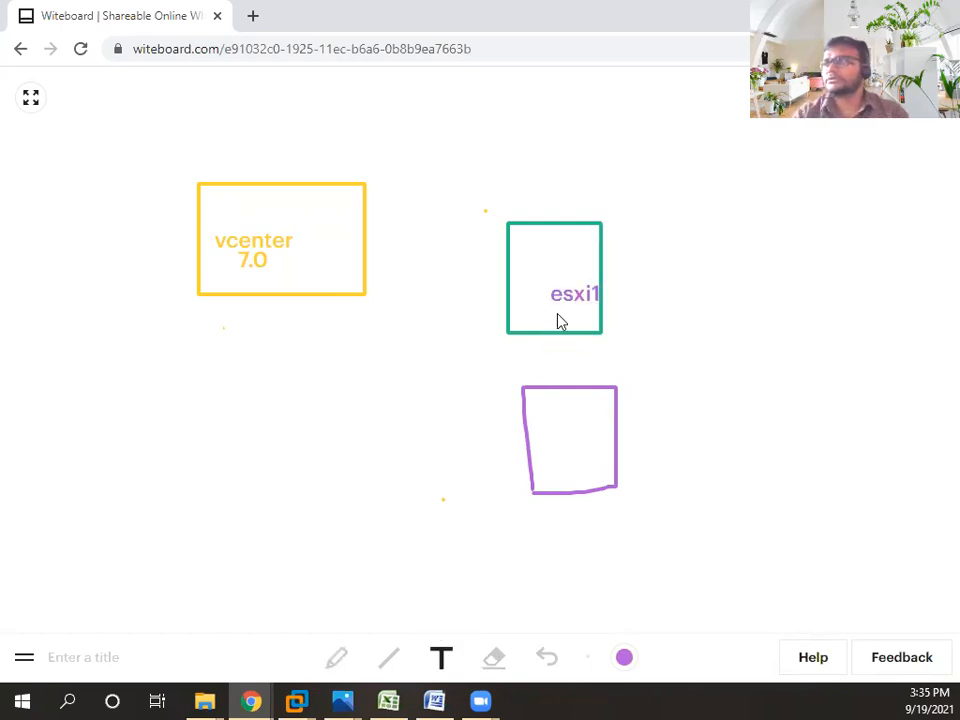
left_click(557, 318)
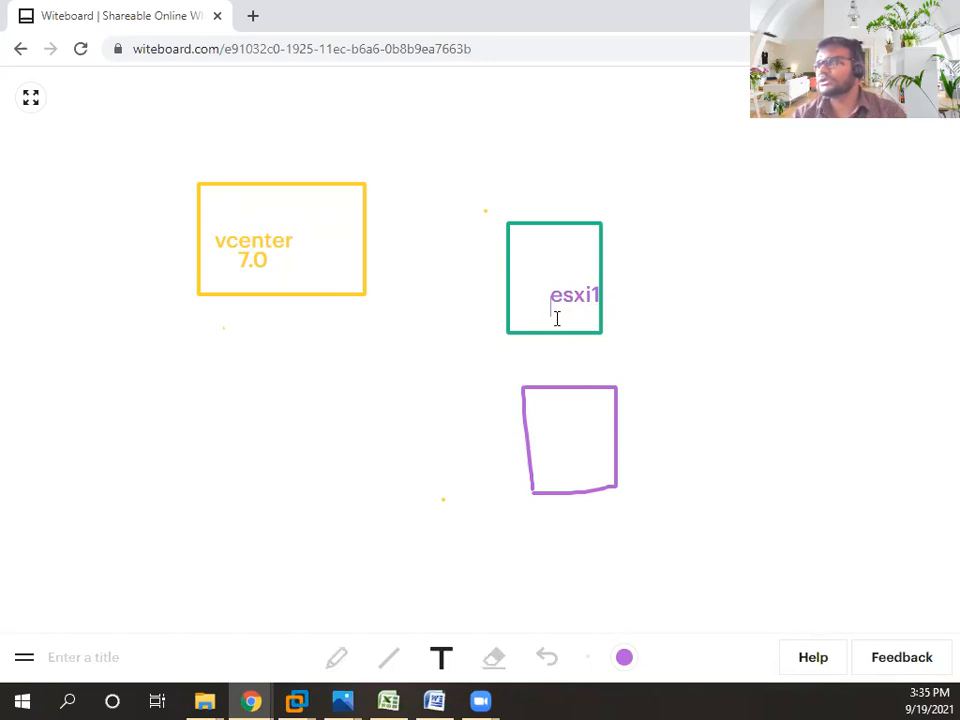
key("Return")
type("6.")
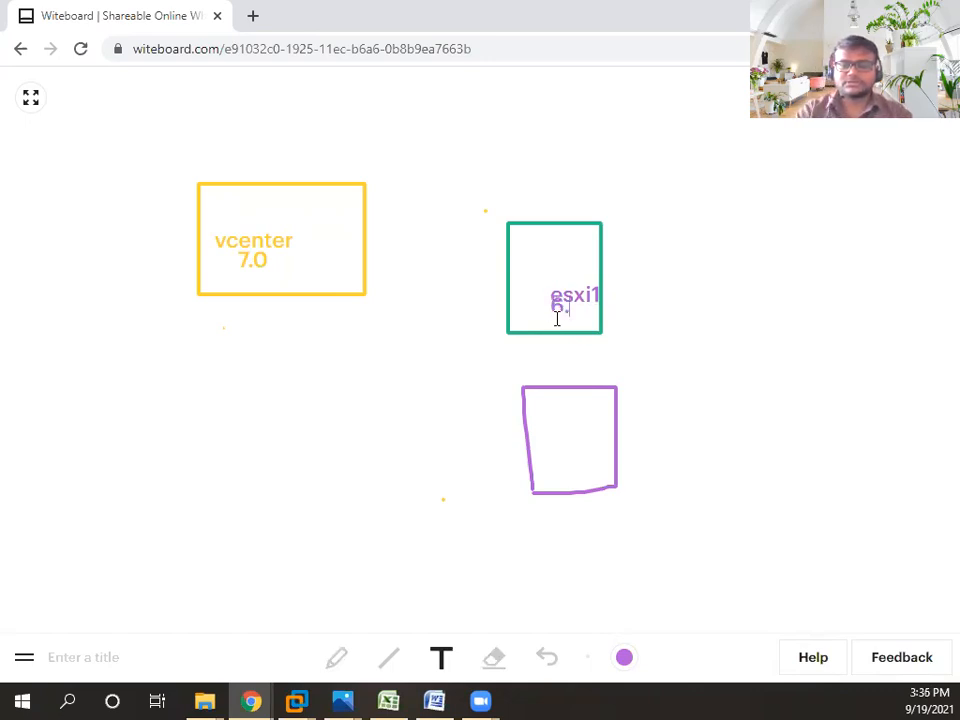
type("5")
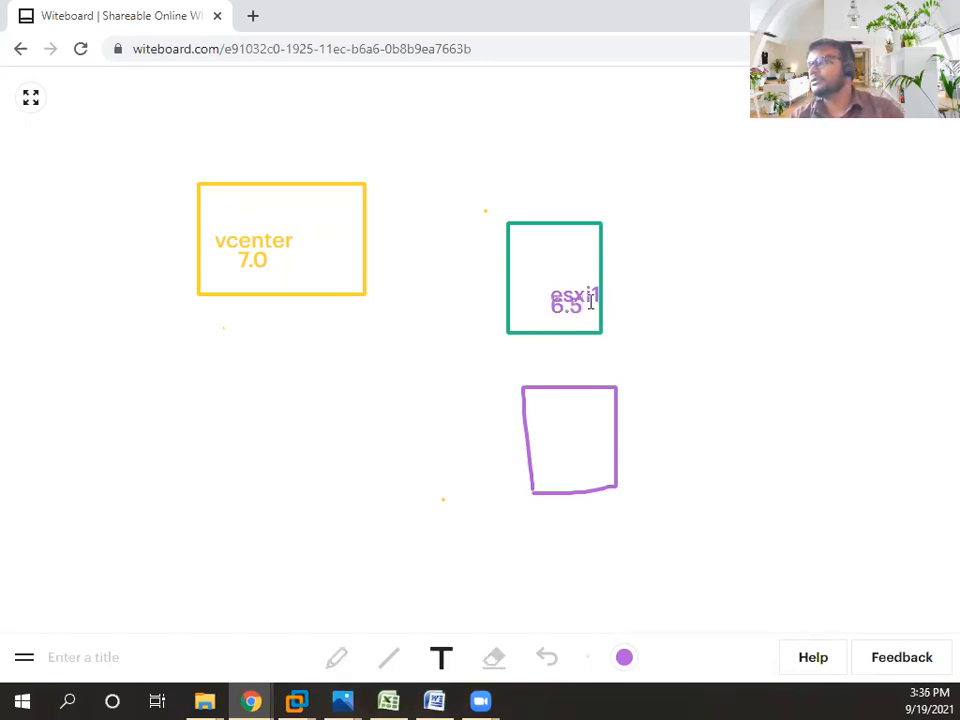
- Label the purple box 'esxi2 7.0'
left_click(553, 425)
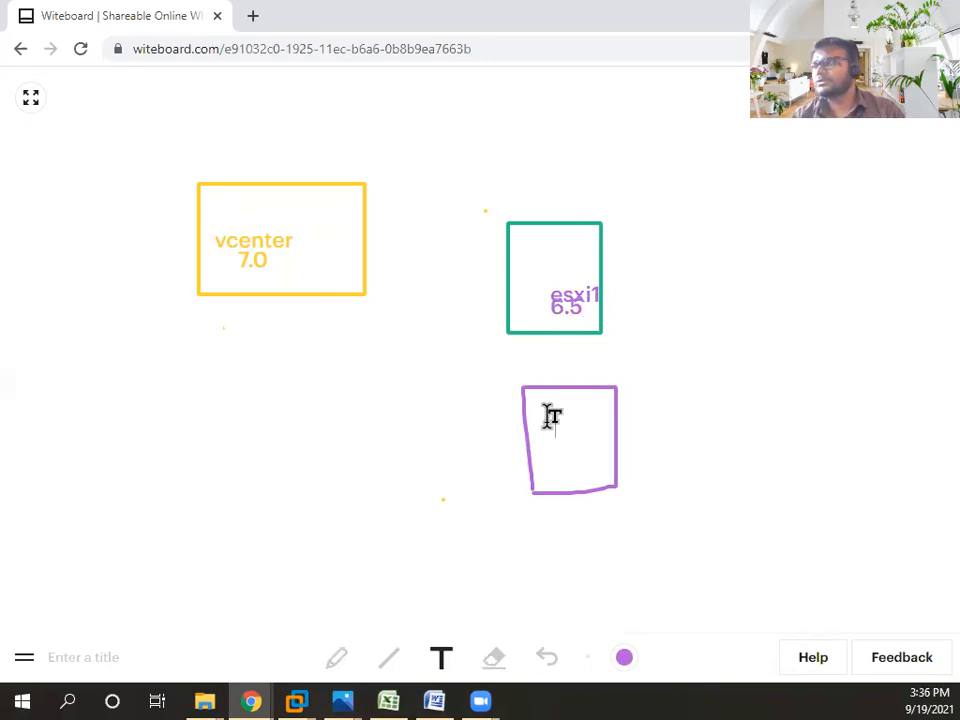
type("esxi")
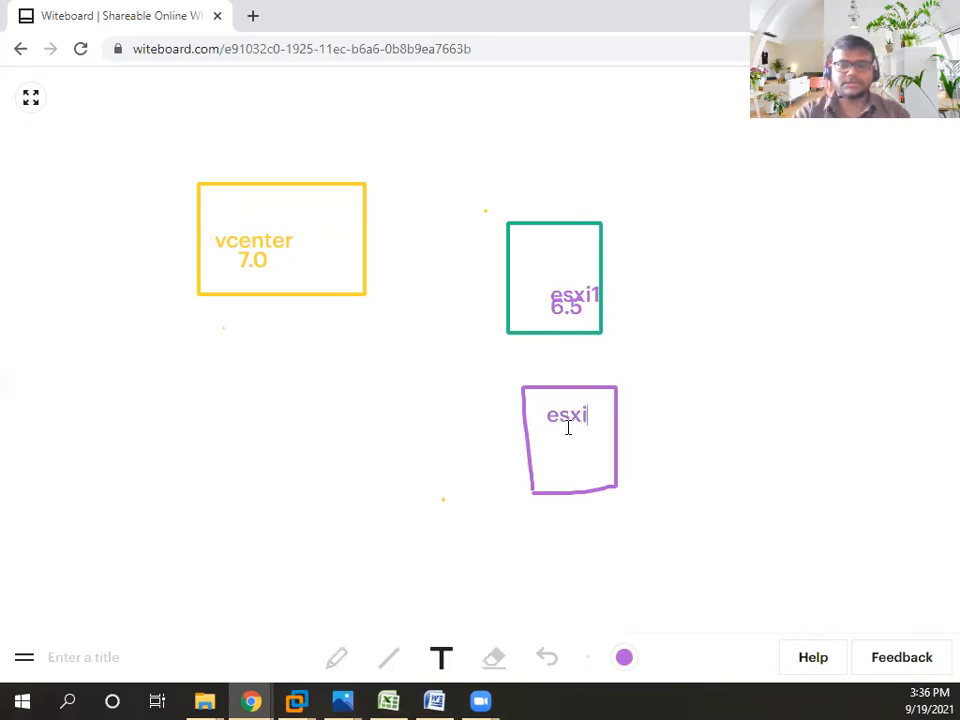
type("2")
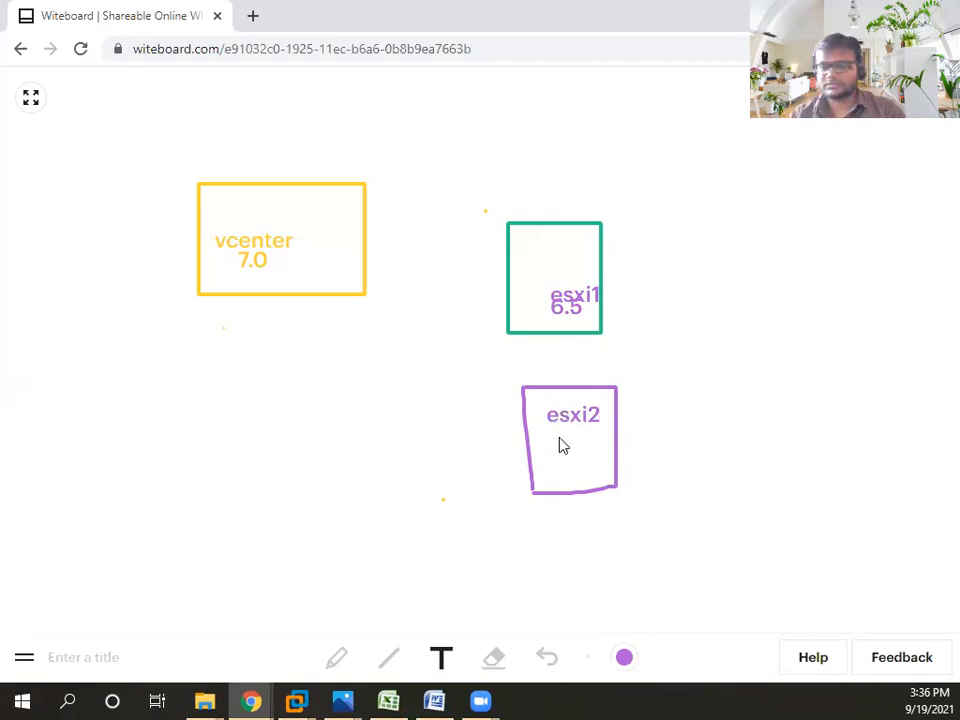
key("Down")
left_click(560, 437)
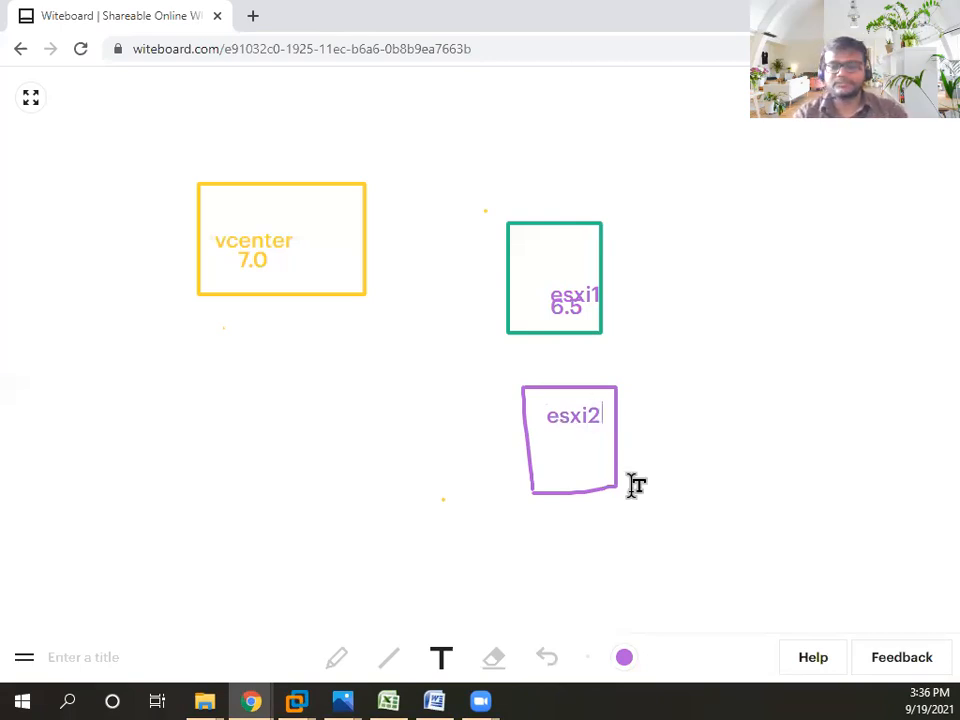
type("7.0")
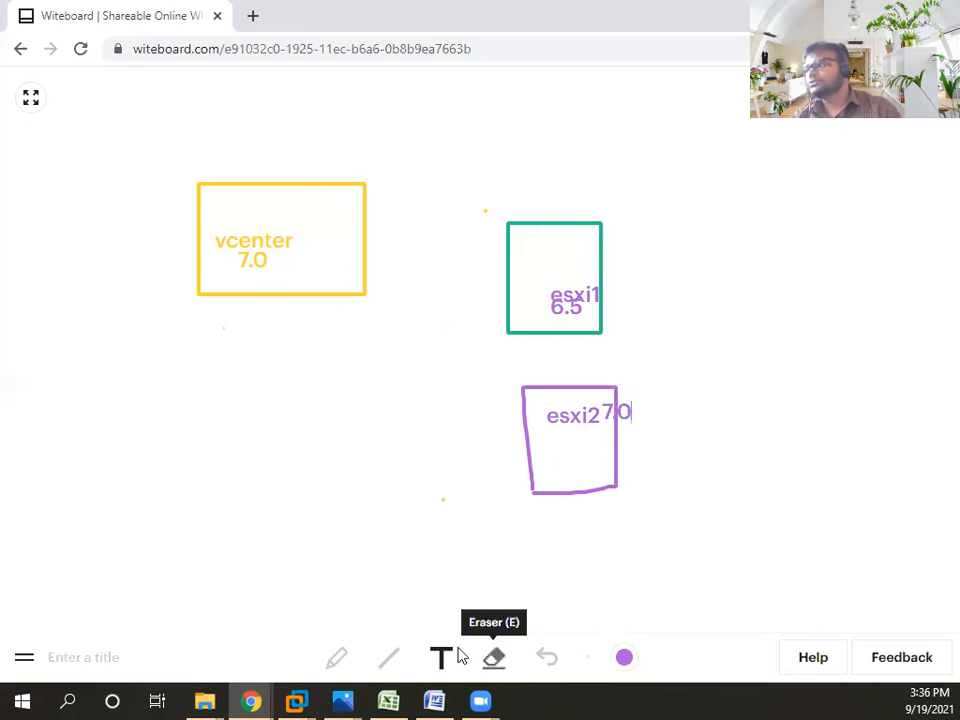
- Draw curved arrows from the esxi1 and esxi2 boxes to the vcenter 7.0 box
left_click(337, 659)
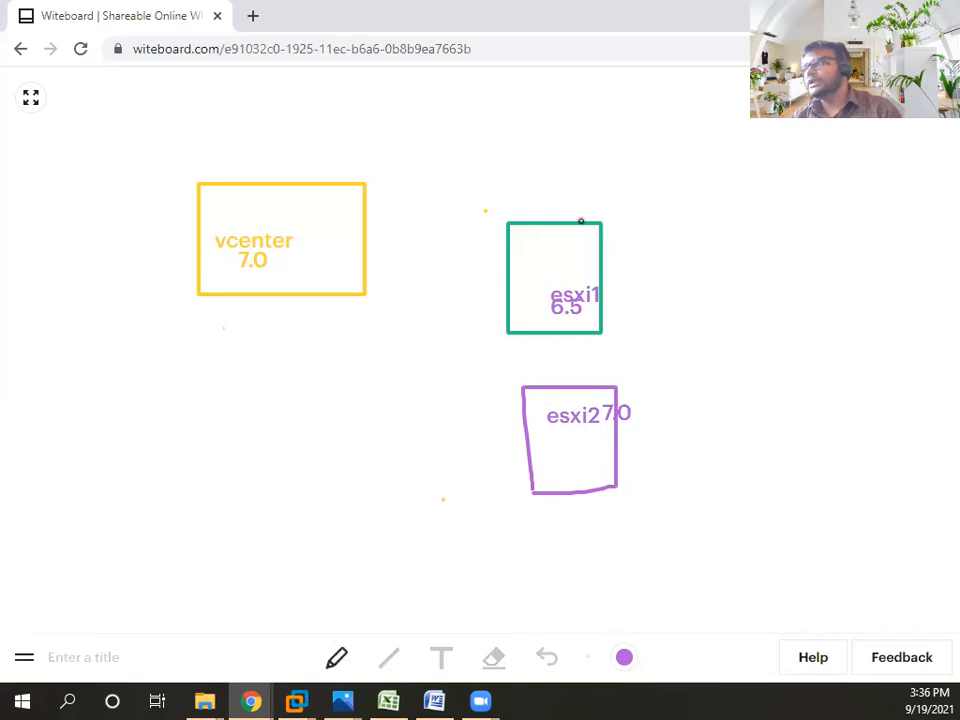
mouse_move(577, 231)
left_mouse_down()
mouse_move(343, 148)
mouse_move(317, 180)
left_mouse_up()
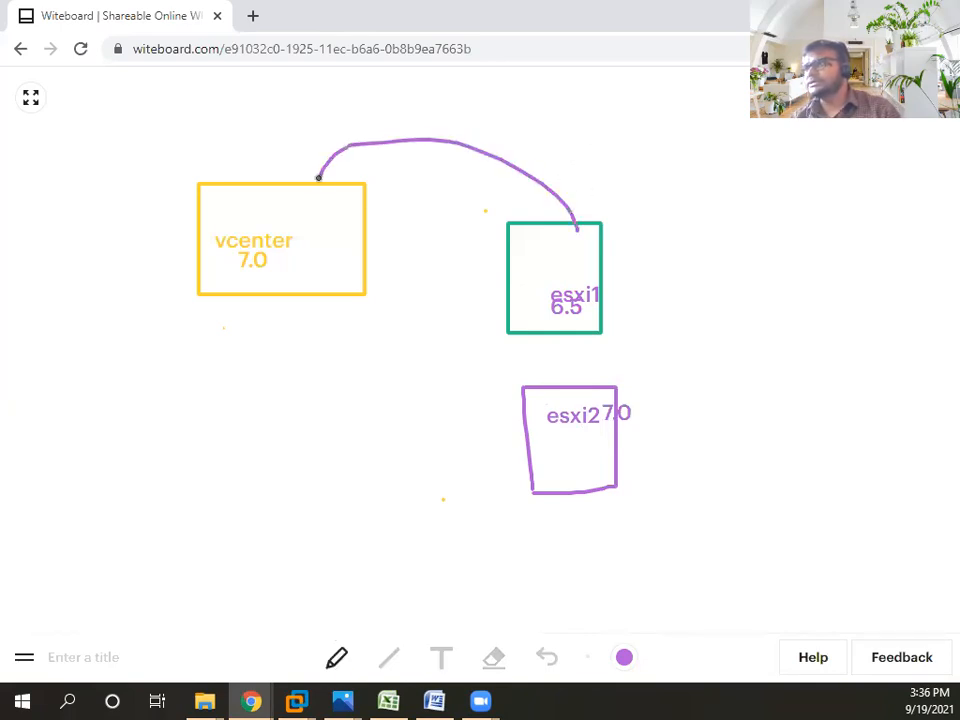
left_click_drag(533, 453, 515, 454)
mouse_move(403, 393)
left_mouse_down()
mouse_move(318, 293)
mouse_move(340, 303)
left_mouse_up()
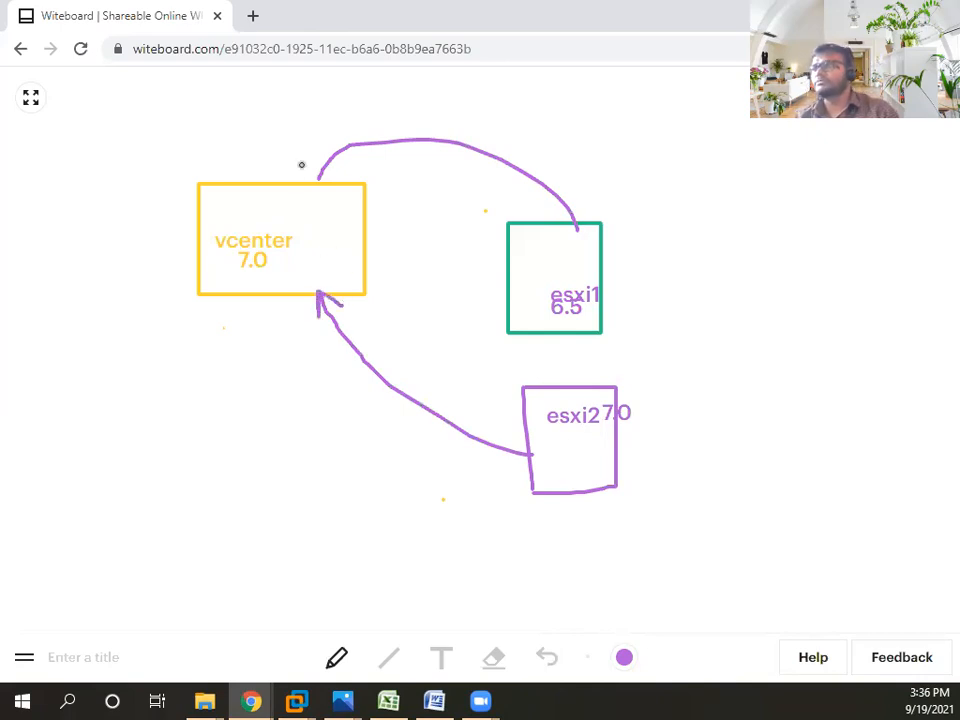
left_click_drag(315, 166, 323, 181)
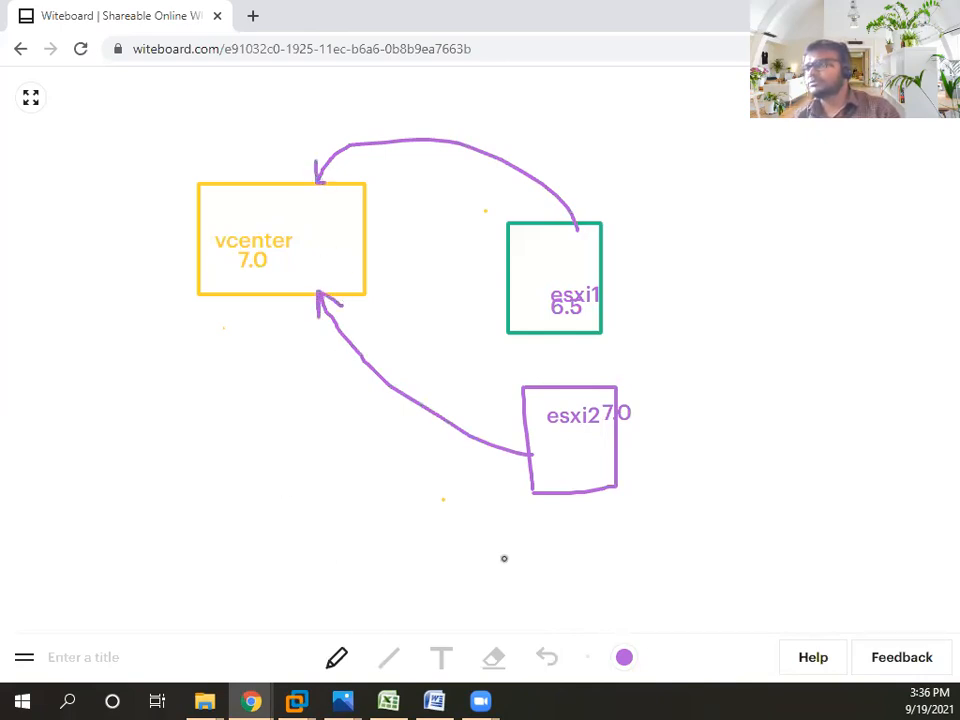
- Add a green box at lower left labelled 'vcenter 6.5'
left_click(624, 657)
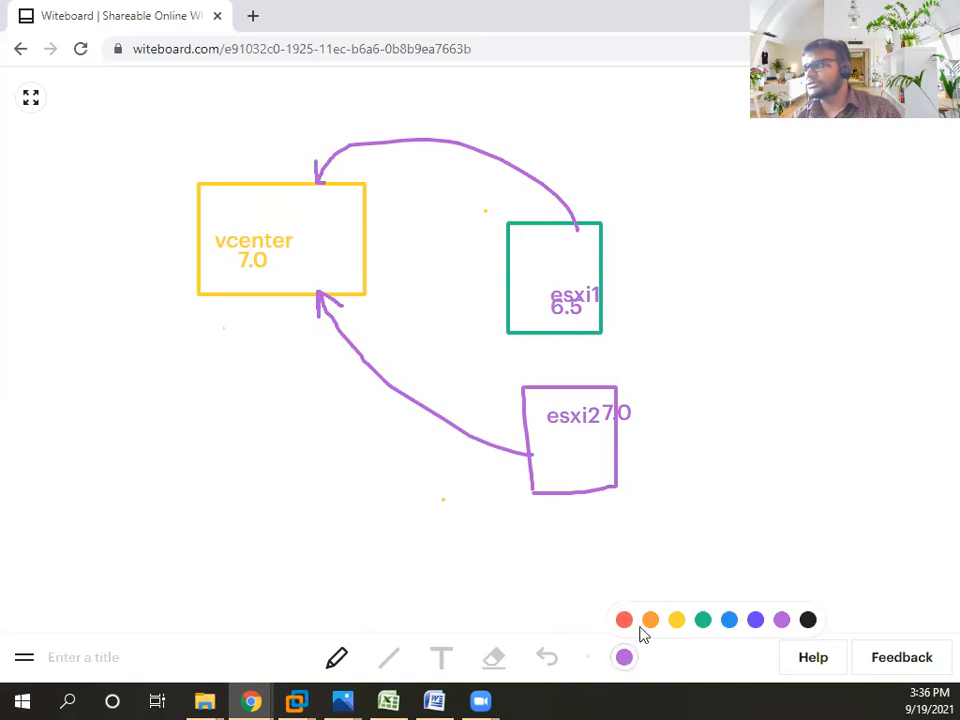
left_click(704, 624)
mouse_move(164, 407)
left_mouse_down()
mouse_move(174, 497)
mouse_move(294, 467)
mouse_move(214, 399)
mouse_move(165, 404)
left_mouse_up()
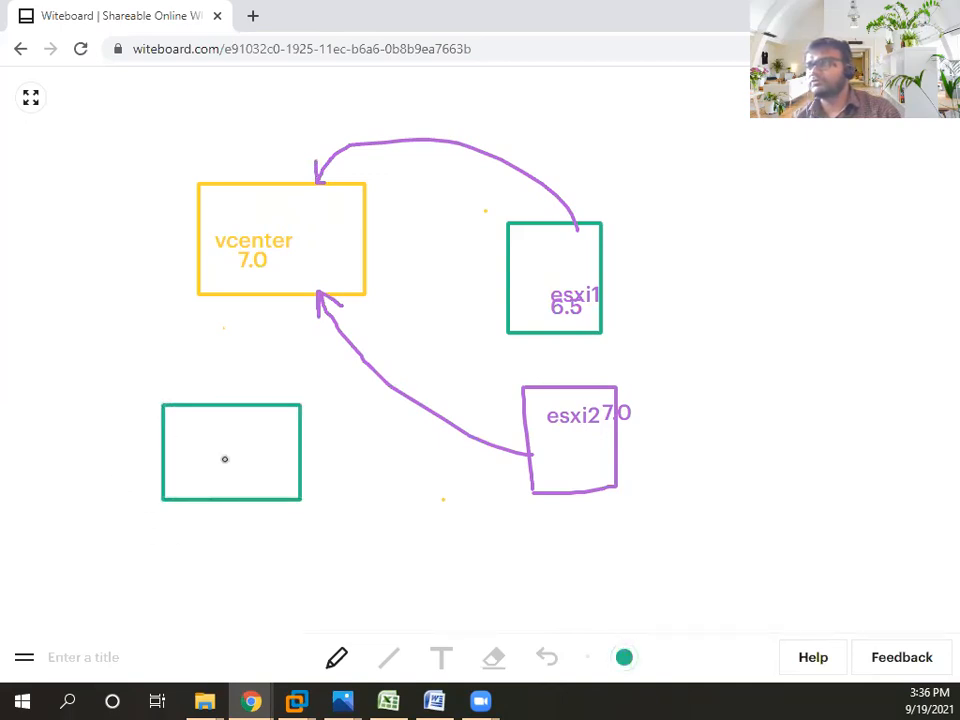
left_click(444, 658)
left_click(175, 432)
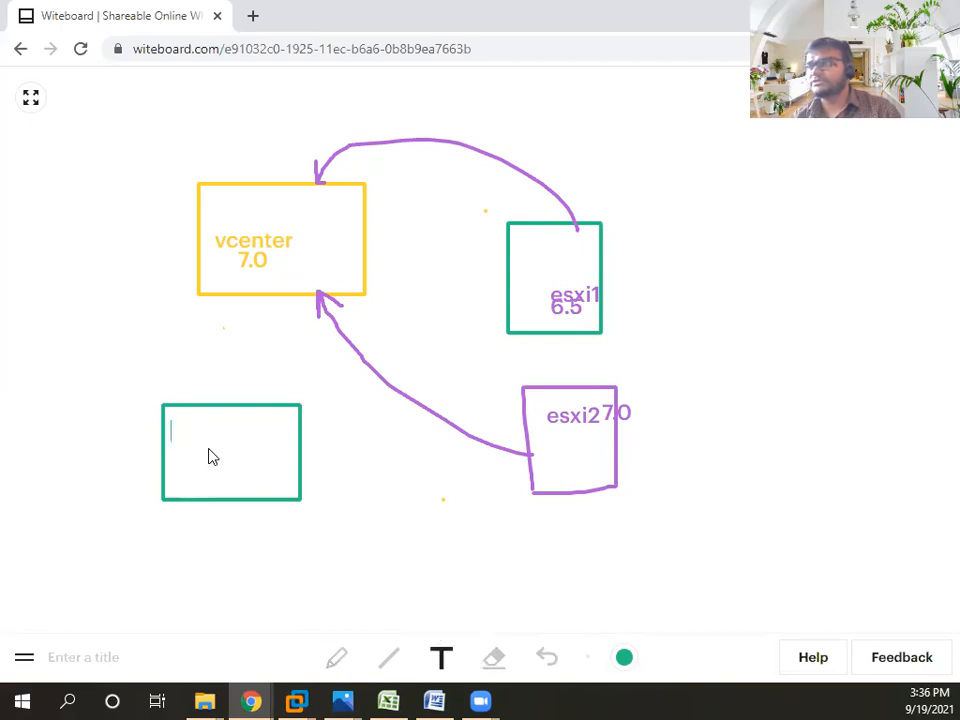
type("vcengter")
key("BackSpace")
key("BackSpace")
key("BackSpace")
key("BackSpace")
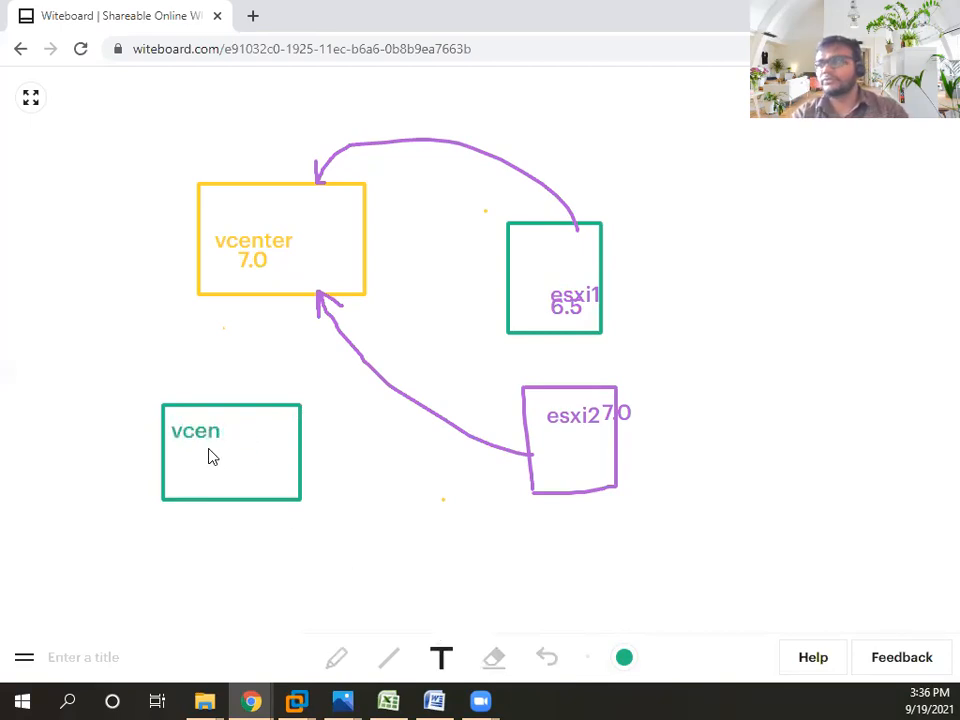
type("ter")
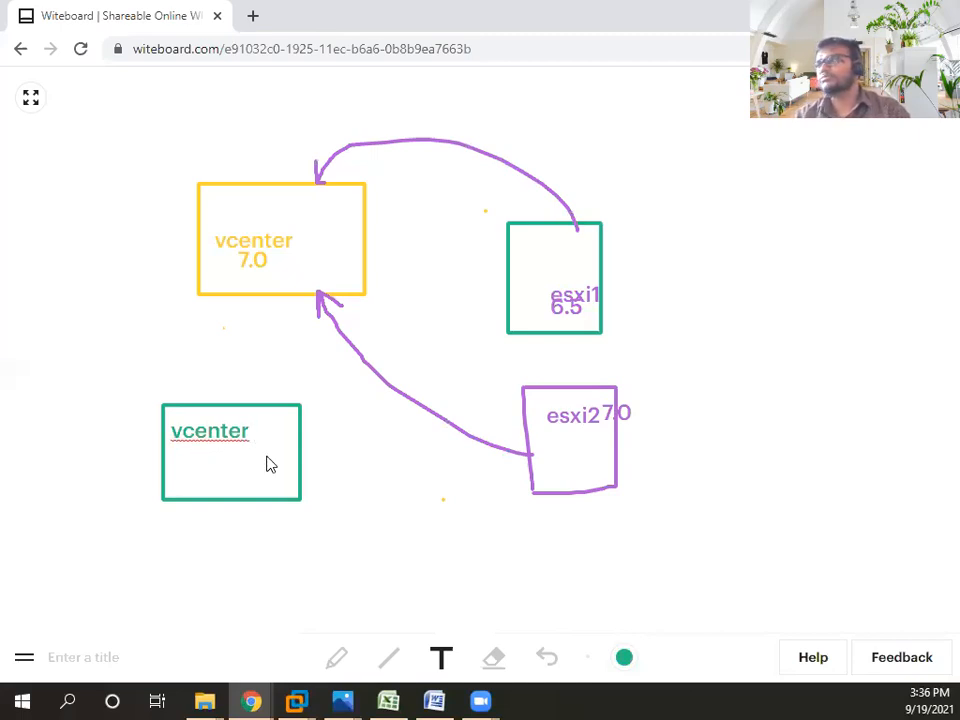
type(" 6.5")
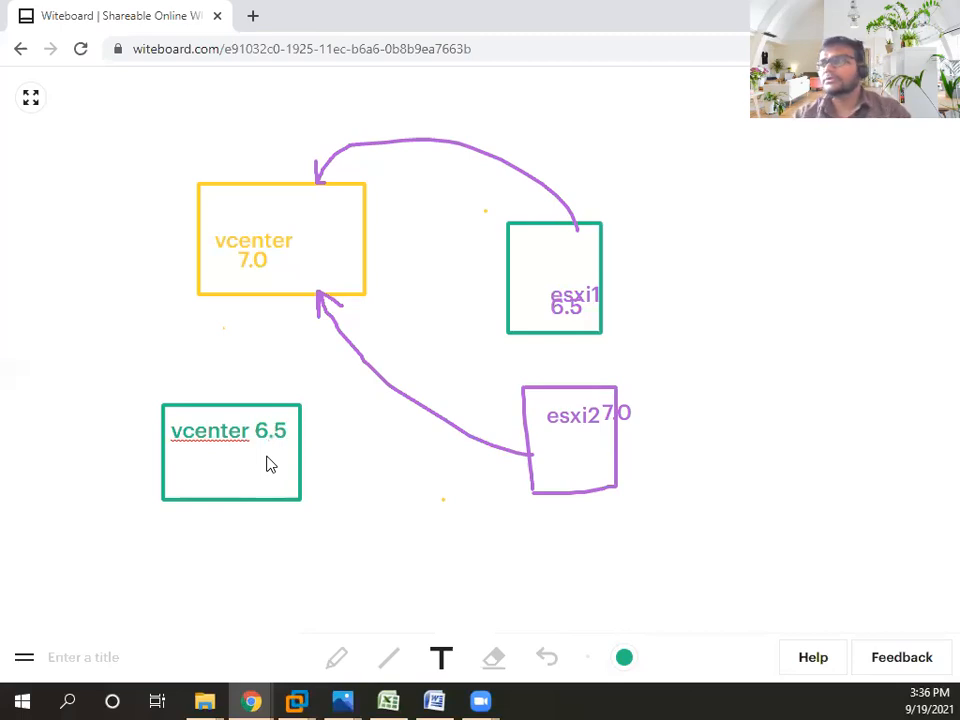
left_click(268, 457)
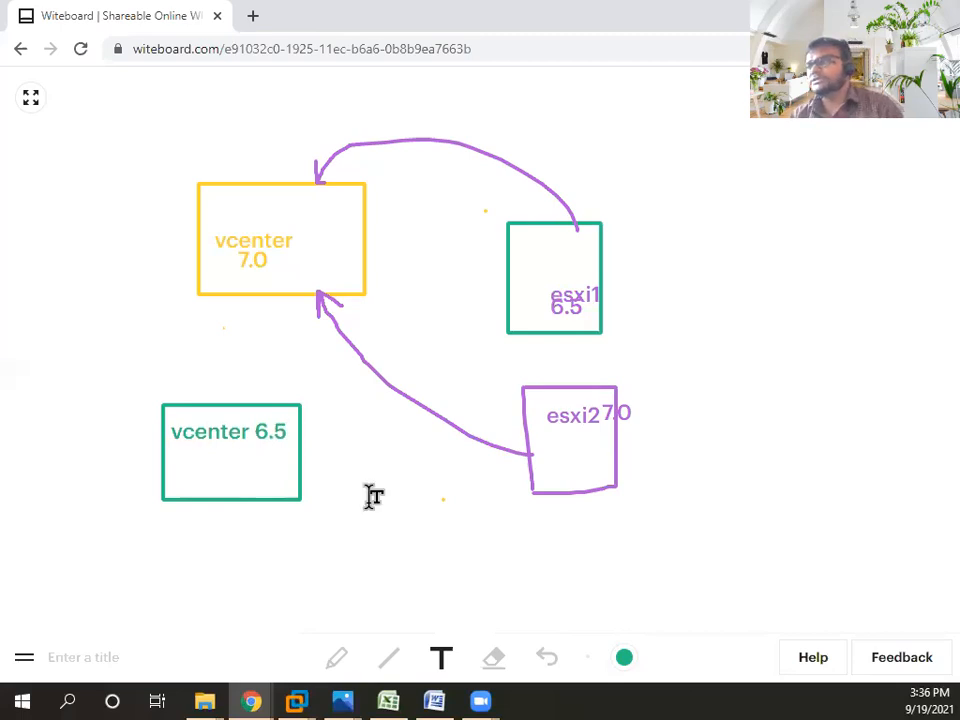